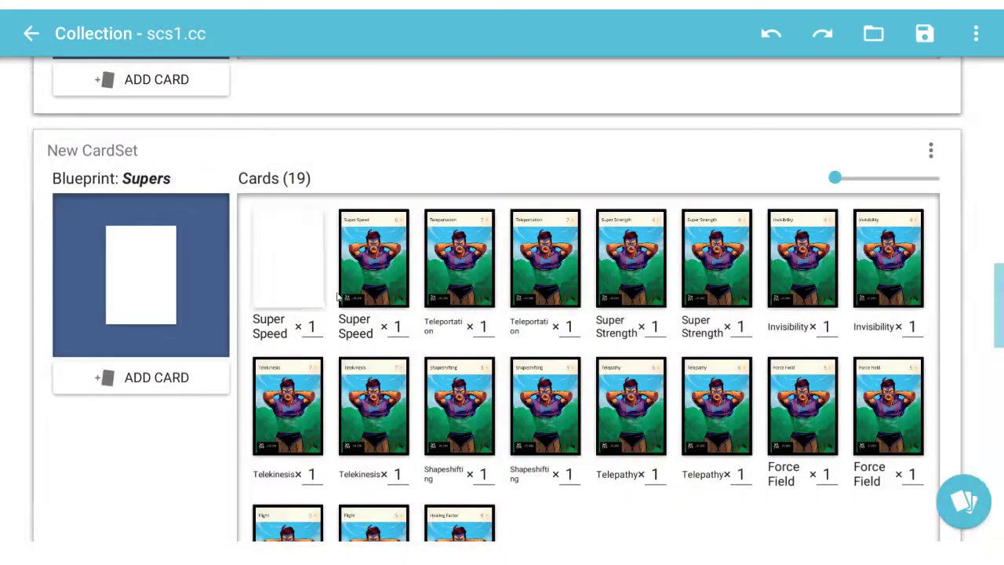
# - Set the Supers blueprint's width to 63.52 and apply the change to its card set
pyautogui.click(289, 265)
pyautogui.click(302, 161)
pyautogui.click(164, 281)
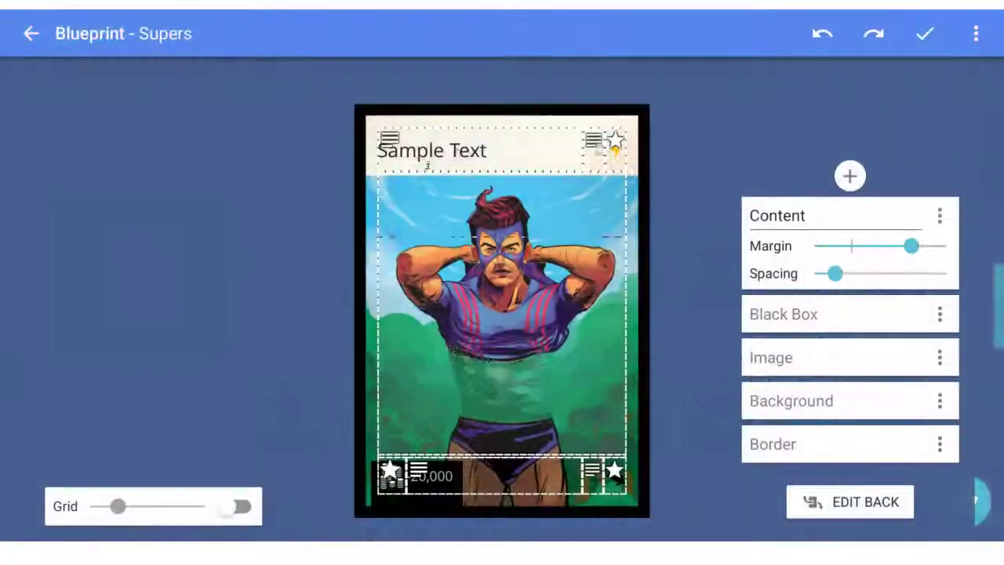
pyautogui.click(516, 85)
pyautogui.click(516, 85)
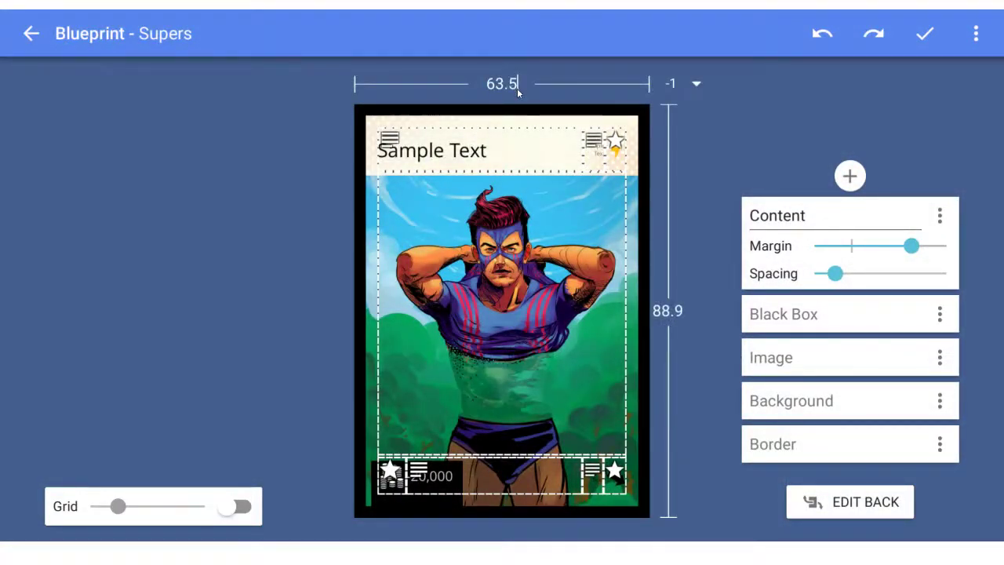
pyautogui.write('2')
pyautogui.click(925, 33)
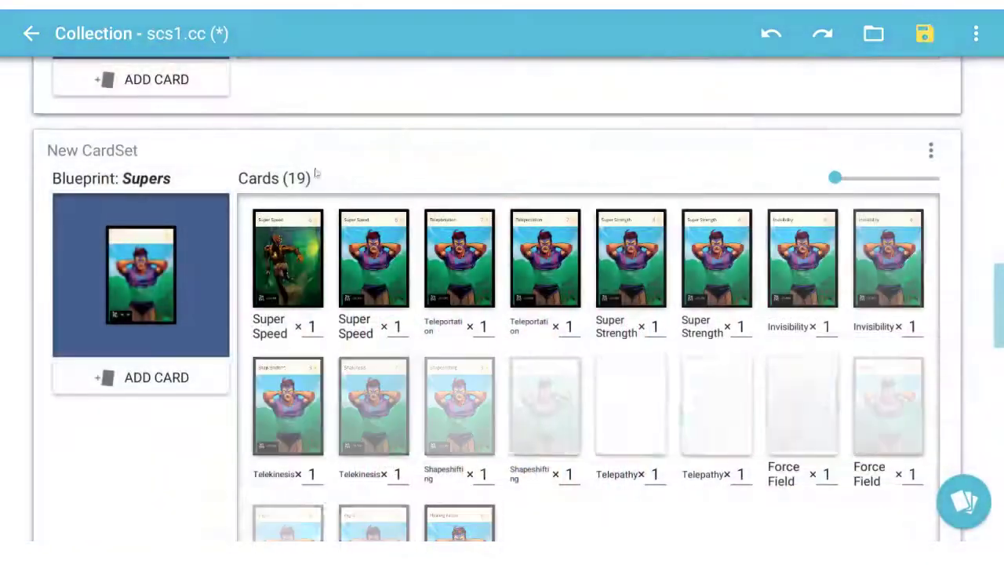
# - Set the Supers blueprint's width to 63.5 and apply it
pyautogui.click(157, 275)
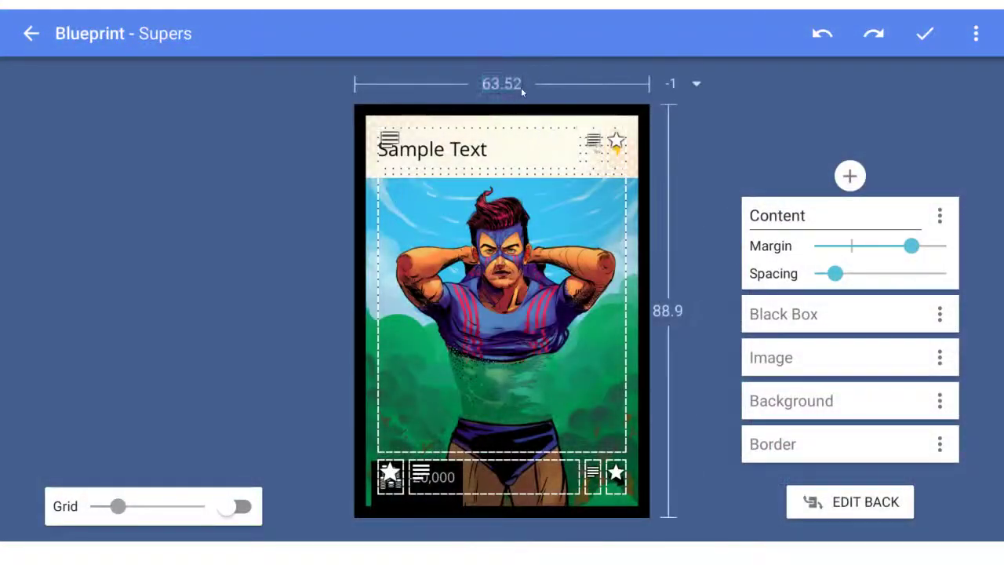
pyautogui.click(526, 88)
pyautogui.press('BackSpace')
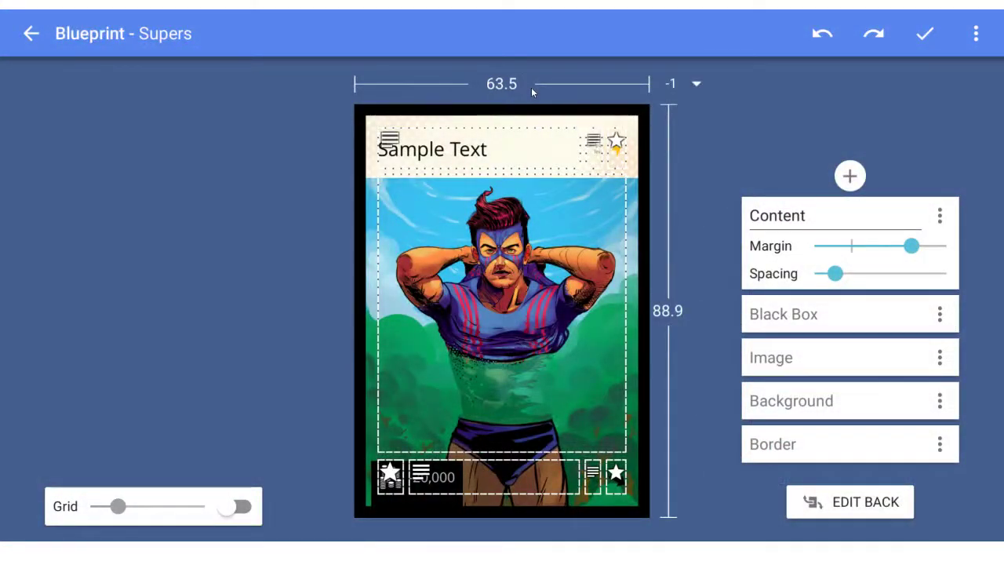
pyautogui.click(925, 33)
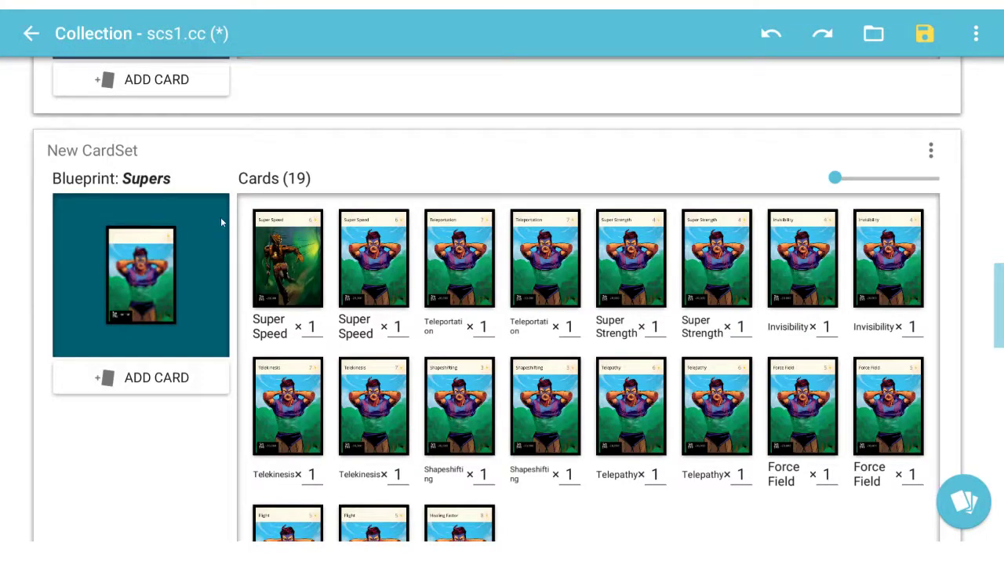
# - Give the second Super Speed card the same running-figure artwork as the first, compare both cards, and save the collection
pyautogui.click(368, 249)
pyautogui.click(487, 257)
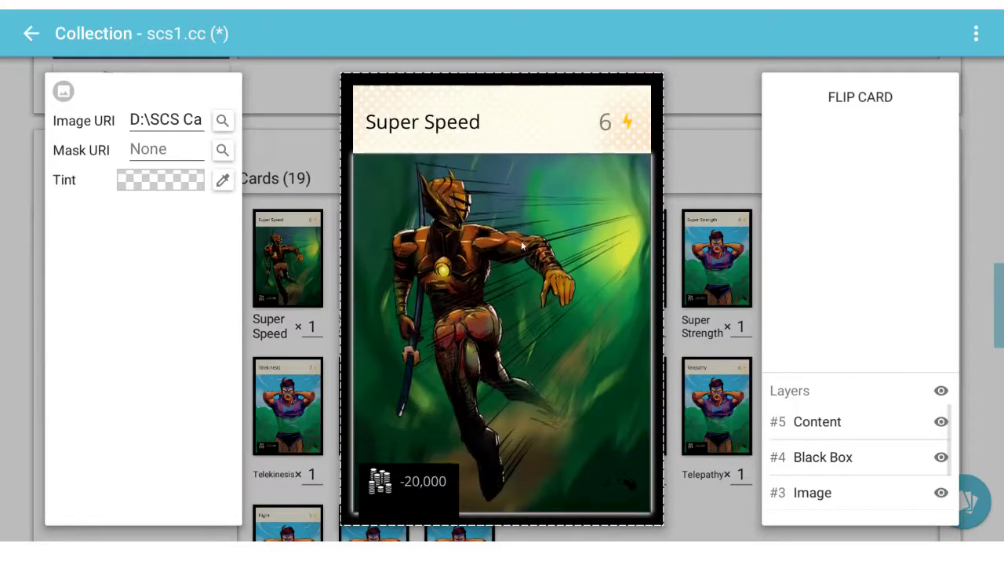
pyautogui.click(700, 230)
pyautogui.click(313, 288)
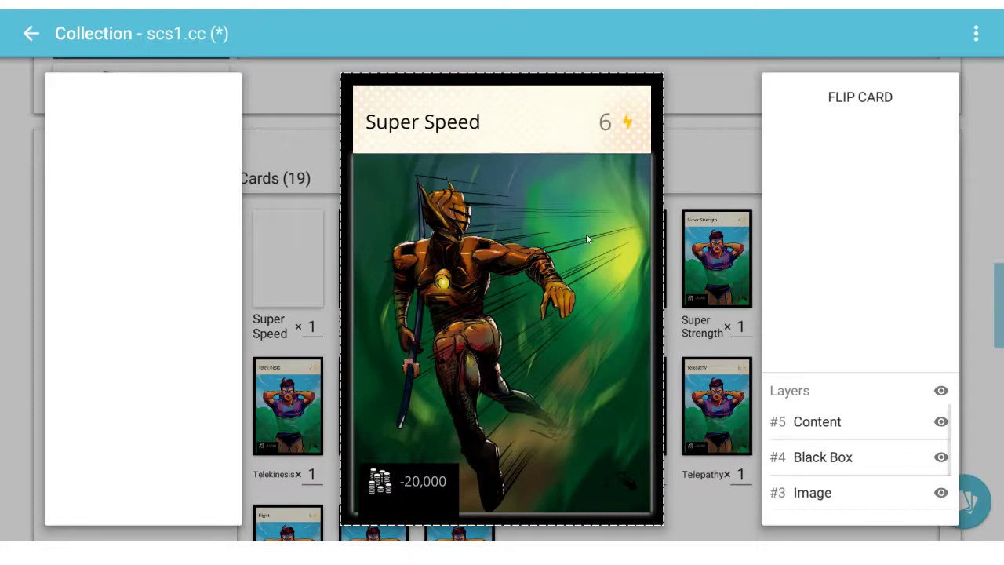
pyautogui.click(684, 141)
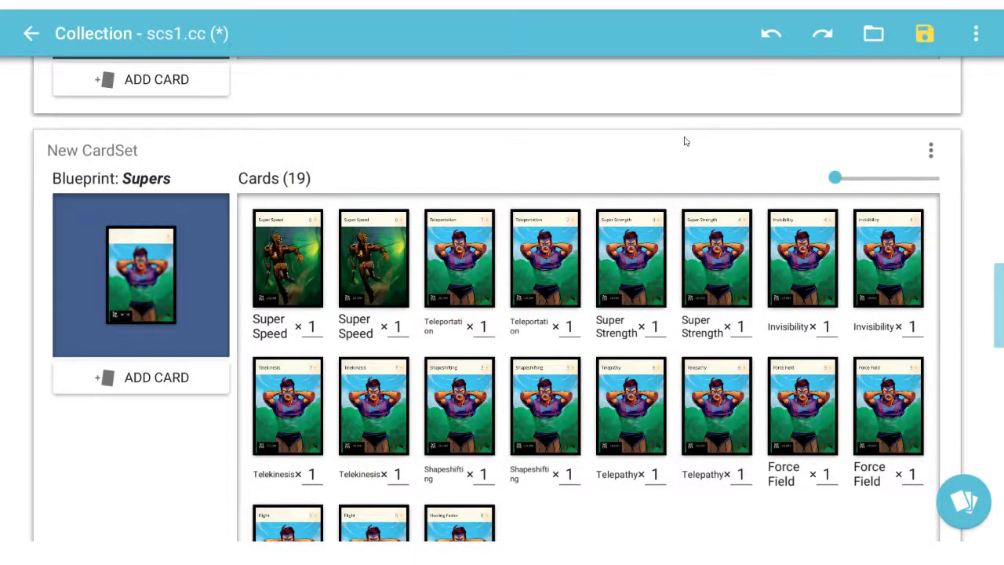
pyautogui.click(928, 36)
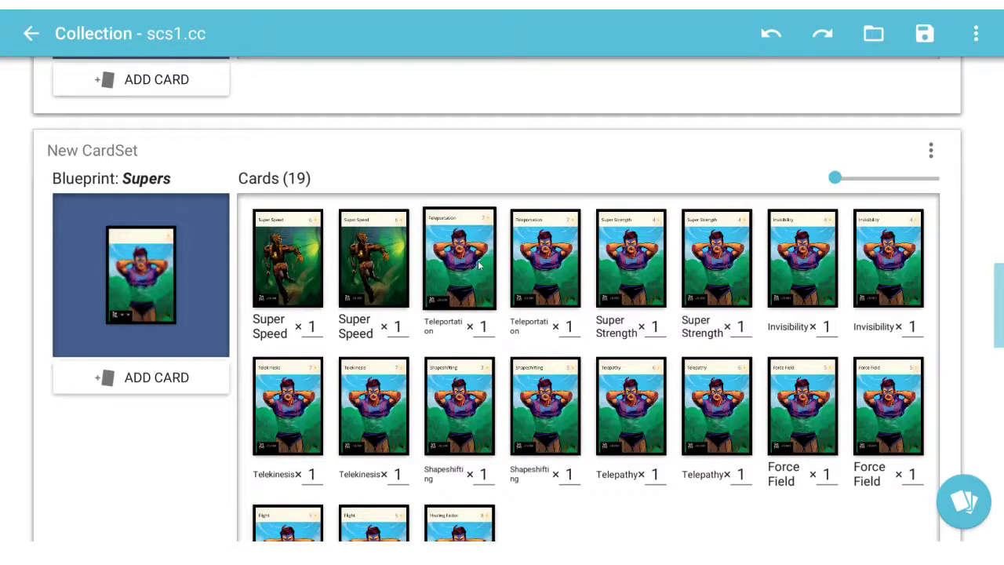
# - Look over all cards in the Supers set and examine the first Super Speed card enlarged
pyautogui.scroll(-7, 467, 305)
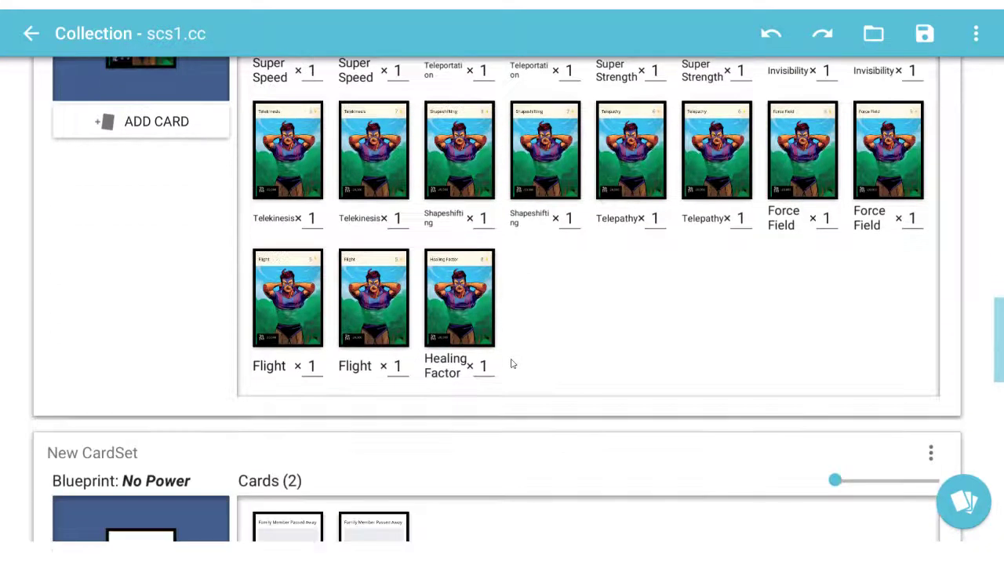
pyautogui.scroll(4, 538, 387)
pyautogui.scroll(3, 534, 415)
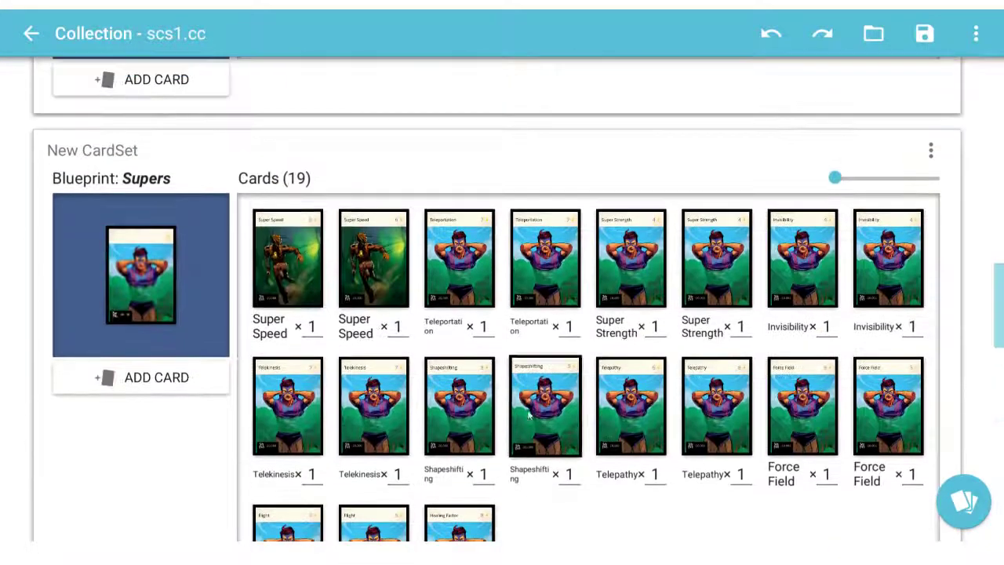
pyautogui.click(303, 268)
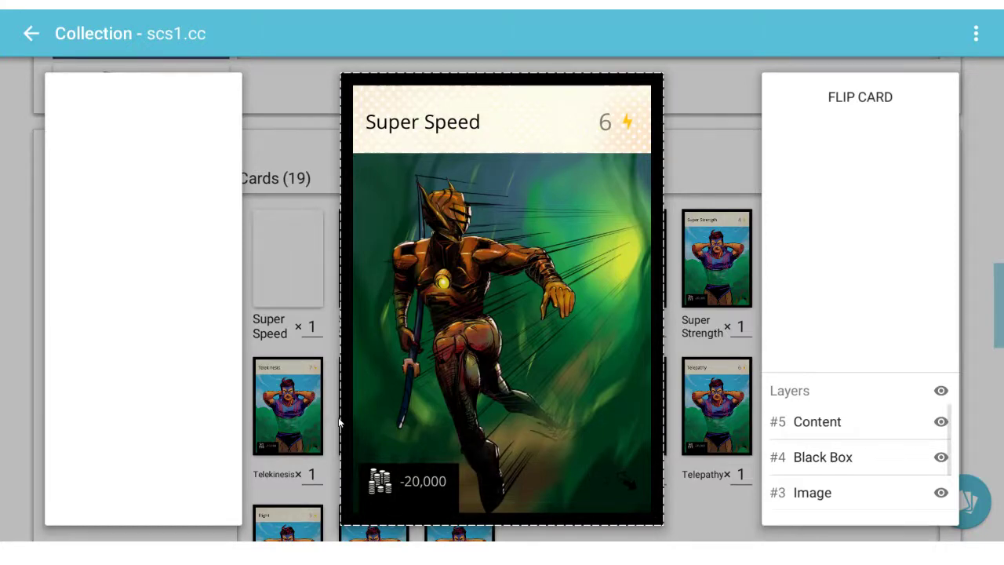
pyautogui.click(309, 363)
# - Inspect the default energy icon beside the title in the Supers blueprint, keep st1_energy, and return to the collection
pyautogui.click(160, 262)
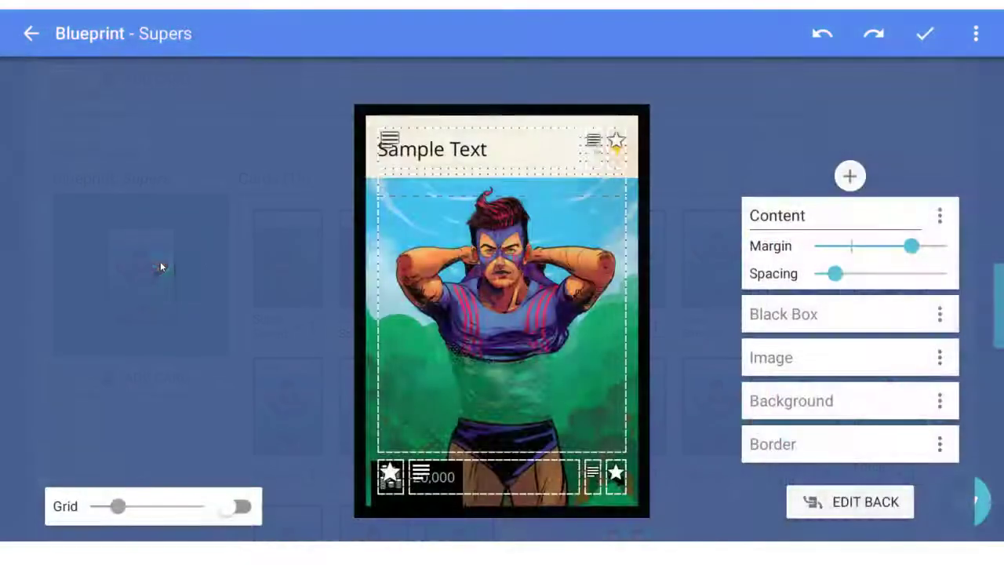
pyautogui.click(616, 157)
pyautogui.click(218, 123)
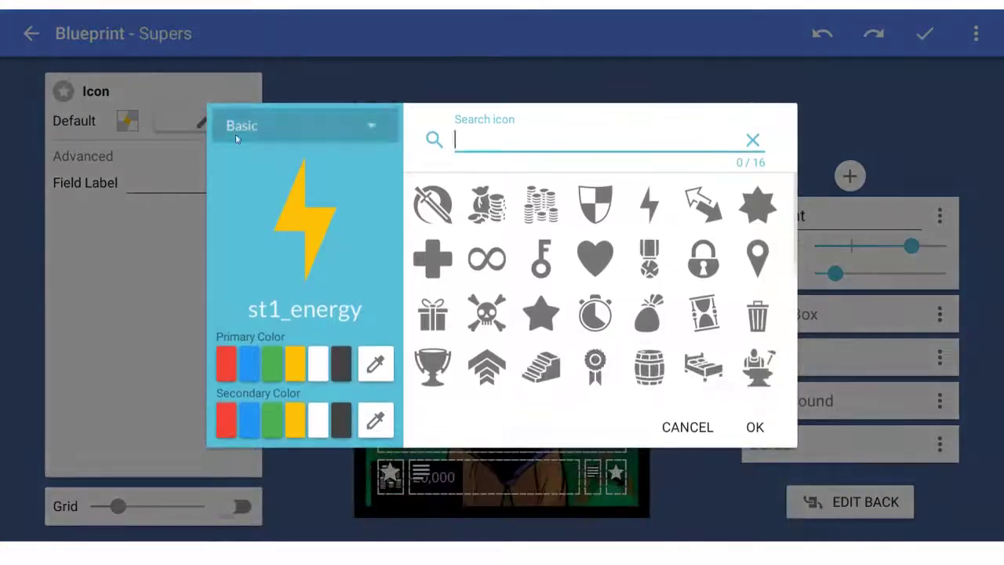
pyautogui.click(734, 427)
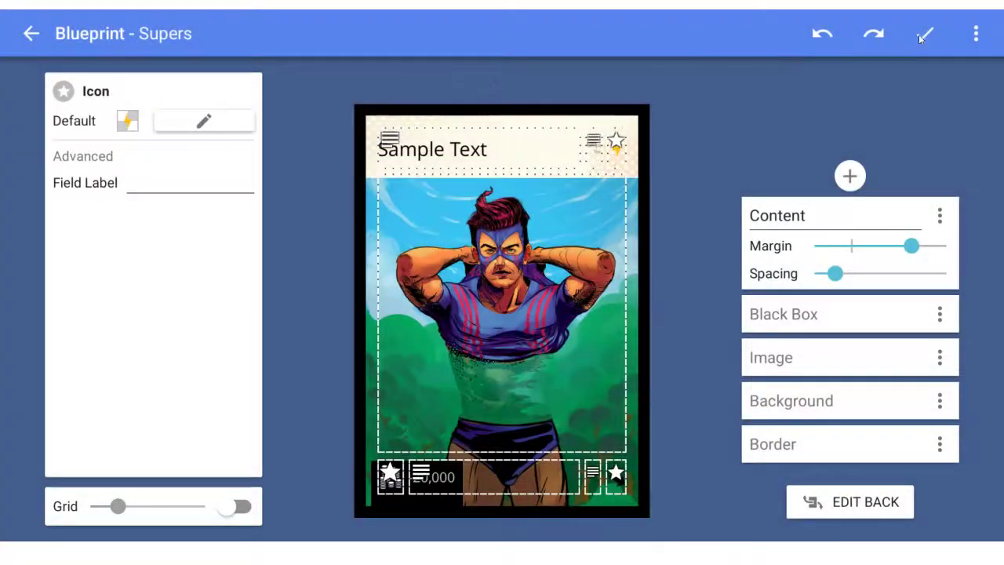
pyautogui.click(925, 33)
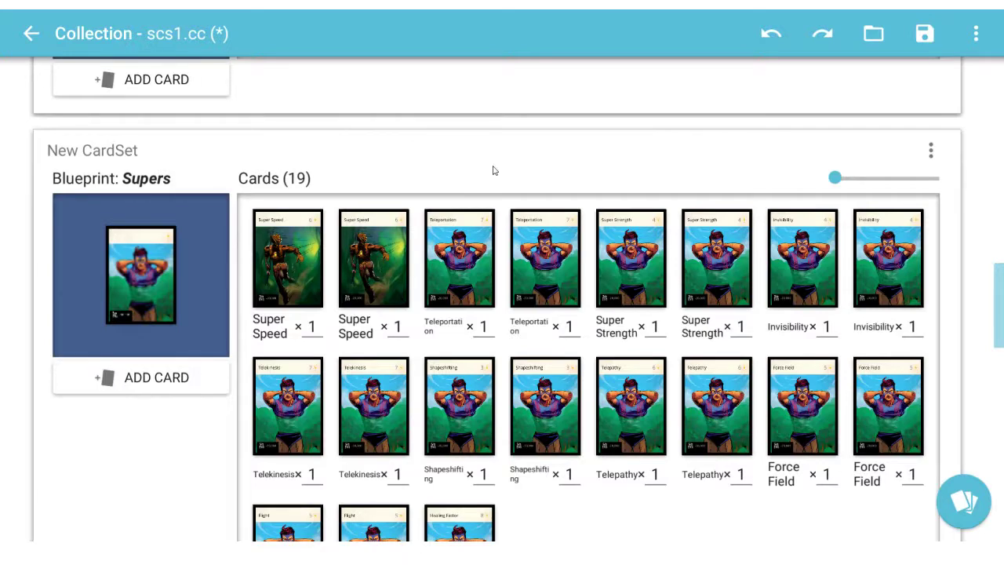
# - Set the Super Supers blueprint's width to 63.55 and apply the change to its card set
pyautogui.scroll(-8, 493, 176)
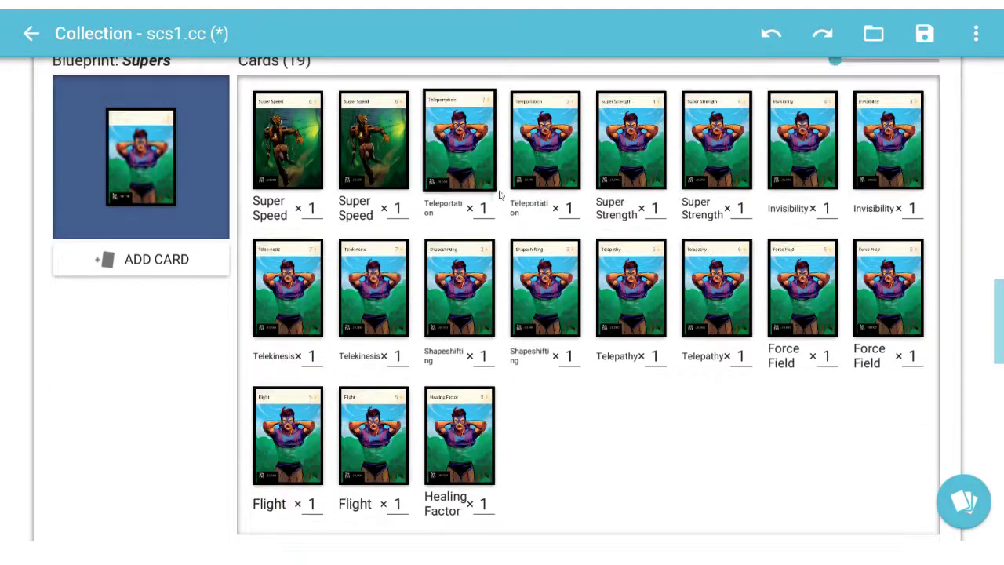
pyautogui.scroll(-5, 485, 254)
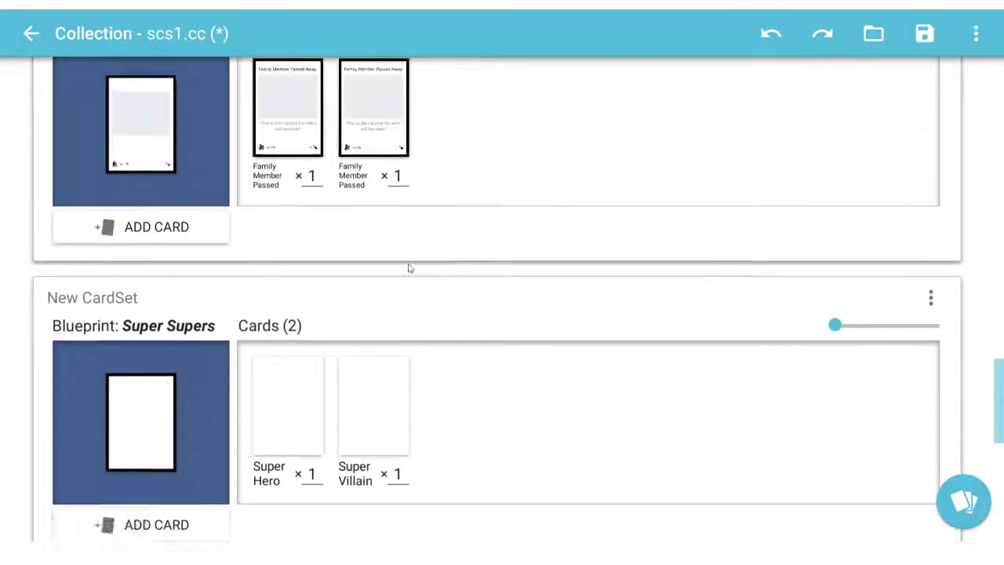
pyautogui.click(196, 236)
pyautogui.click(514, 84)
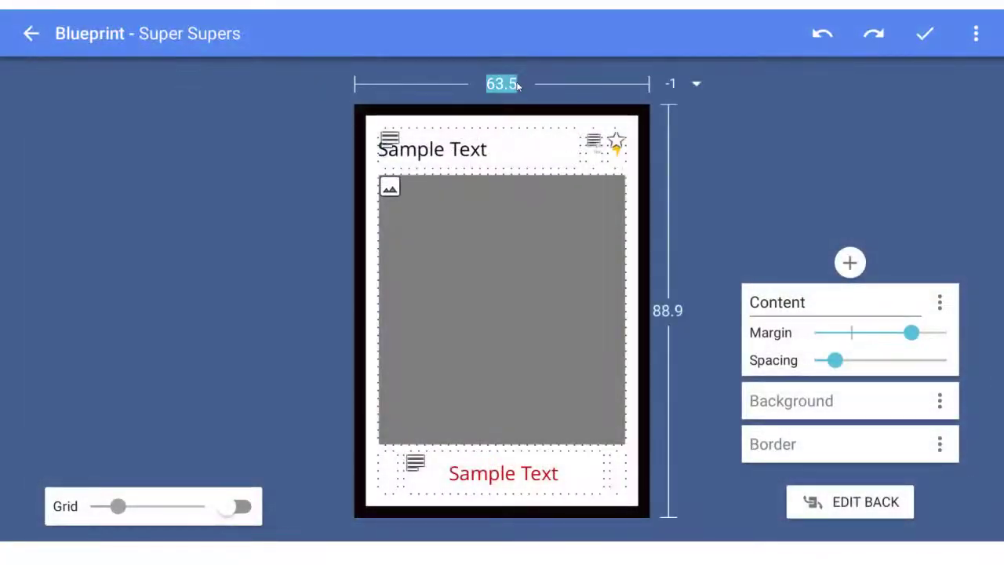
pyautogui.write('5')
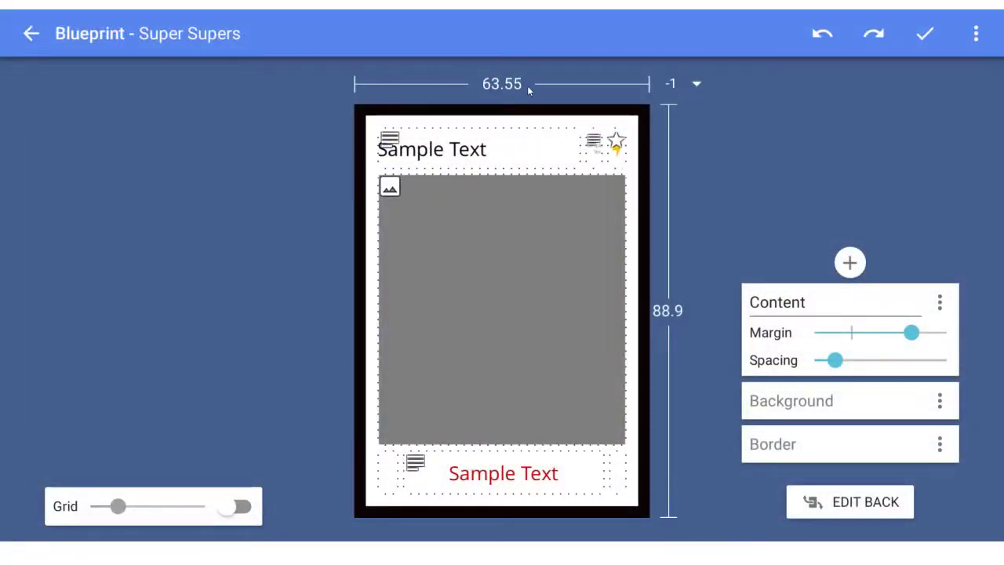
pyautogui.press('Return')
pyautogui.click(924, 35)
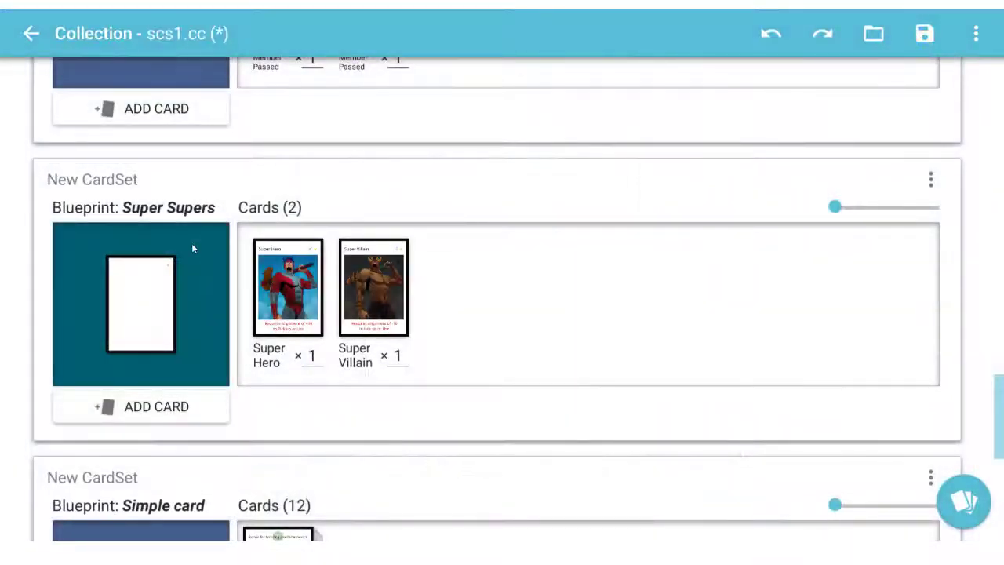
# - Set the Super Supers blueprint's width to 63.50 and apply it
pyautogui.click(192, 243)
pyautogui.click(513, 84)
pyautogui.click(521, 85)
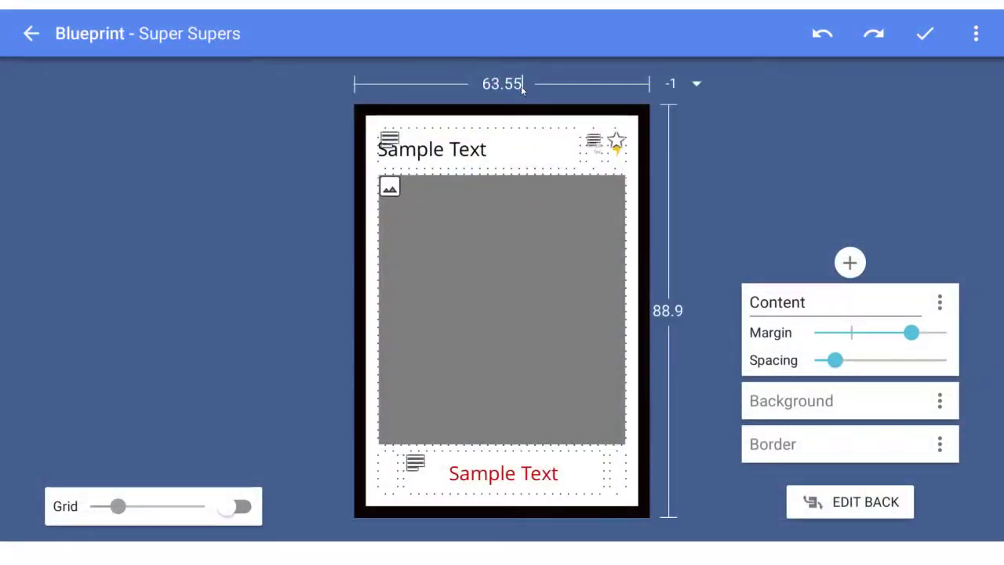
pyautogui.press('BackSpace')
pyautogui.write('0')
pyautogui.press('Return')
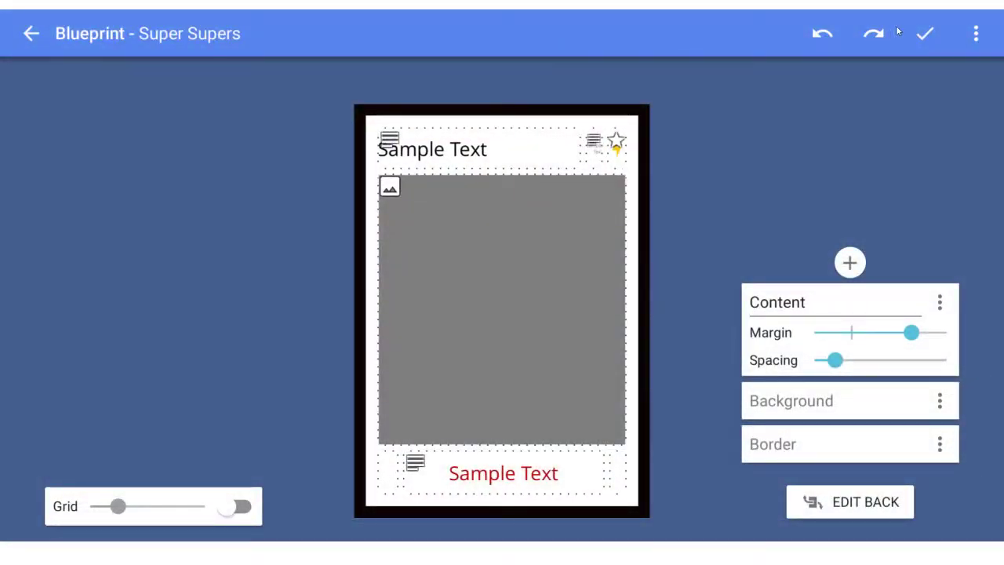
pyautogui.click(925, 35)
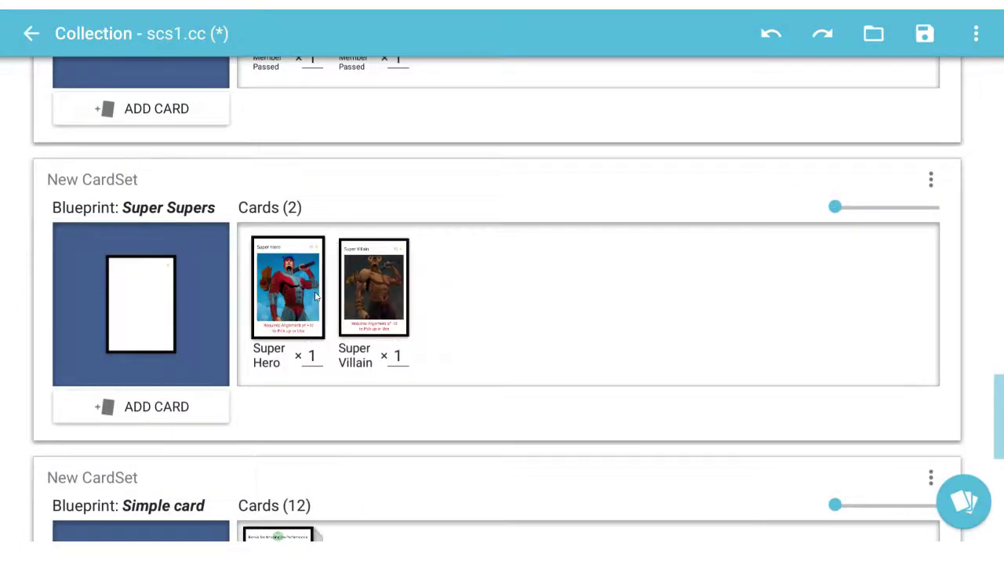
# - Examine the Super Hero and Super Villain cards enlarged, one after the other
pyautogui.click(317, 297)
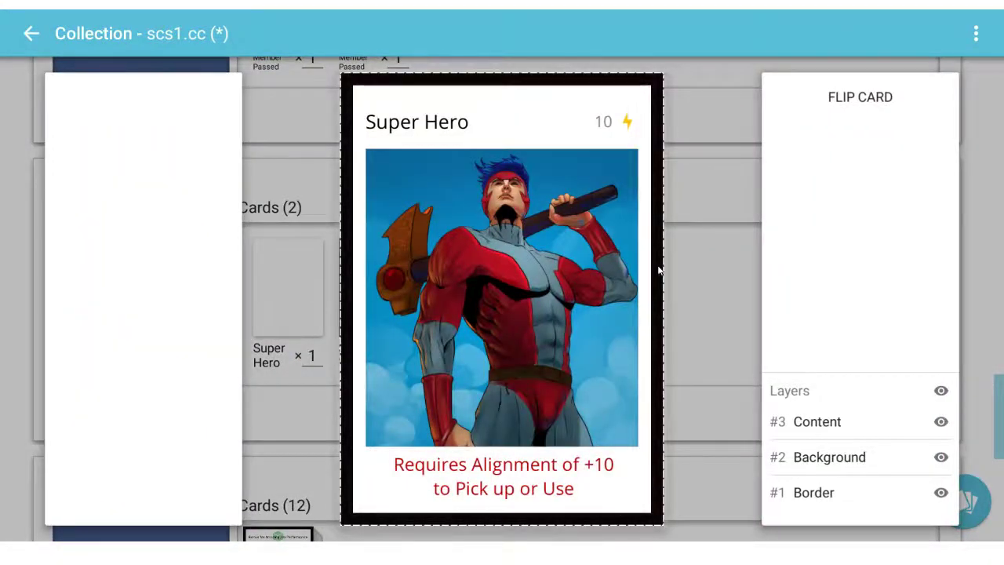
pyautogui.click(708, 258)
pyautogui.click(389, 292)
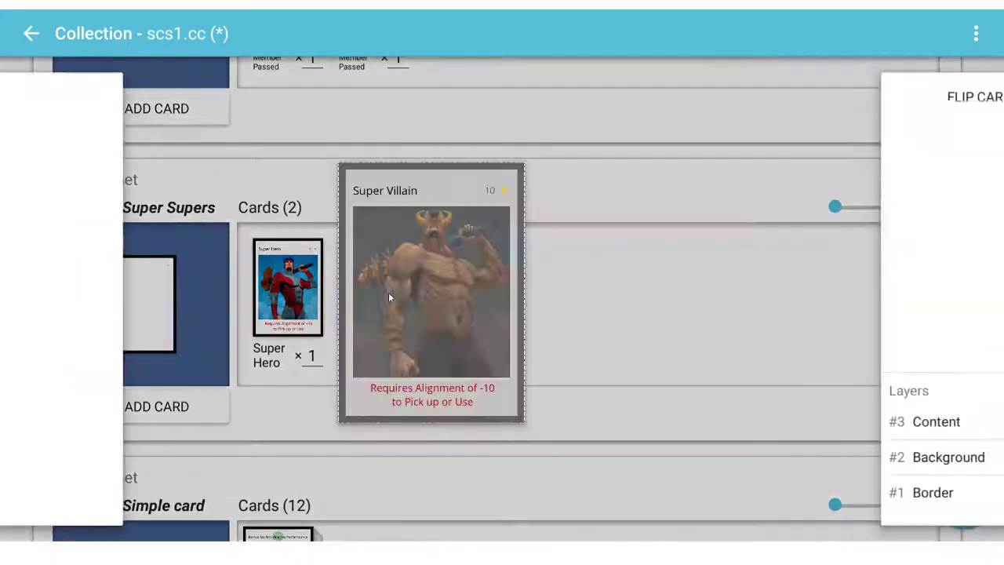
pyautogui.click(702, 272)
# - Examine the Henchman card in the Main Cards set enlarged, close it, and save the collection
pyautogui.scroll(1, 491, 332)
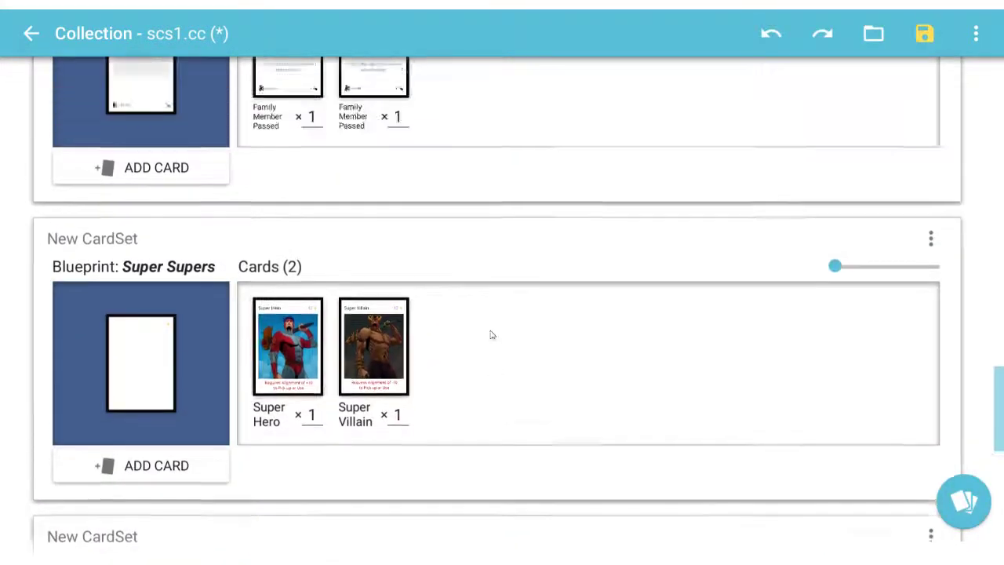
pyautogui.scroll(-2, 490, 343)
pyautogui.scroll(-6, 494, 349)
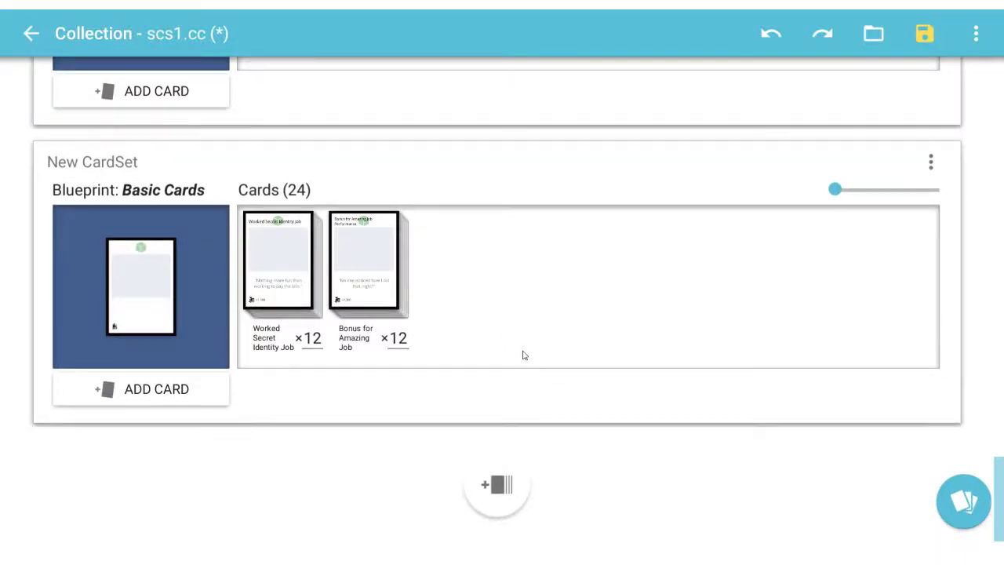
pyautogui.moveTo(999, 479); pyautogui.dragTo(1001, 159)
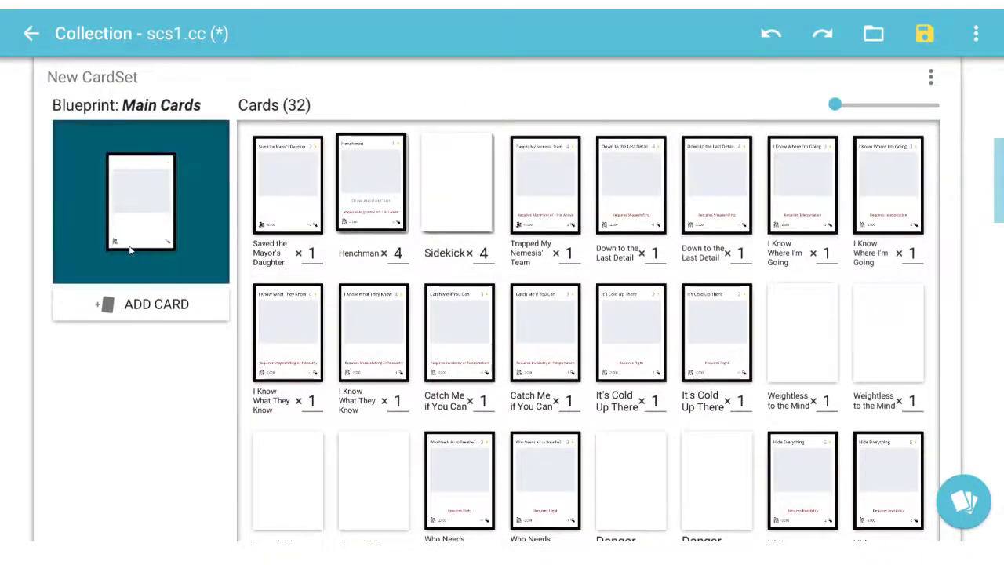
pyautogui.click(371, 184)
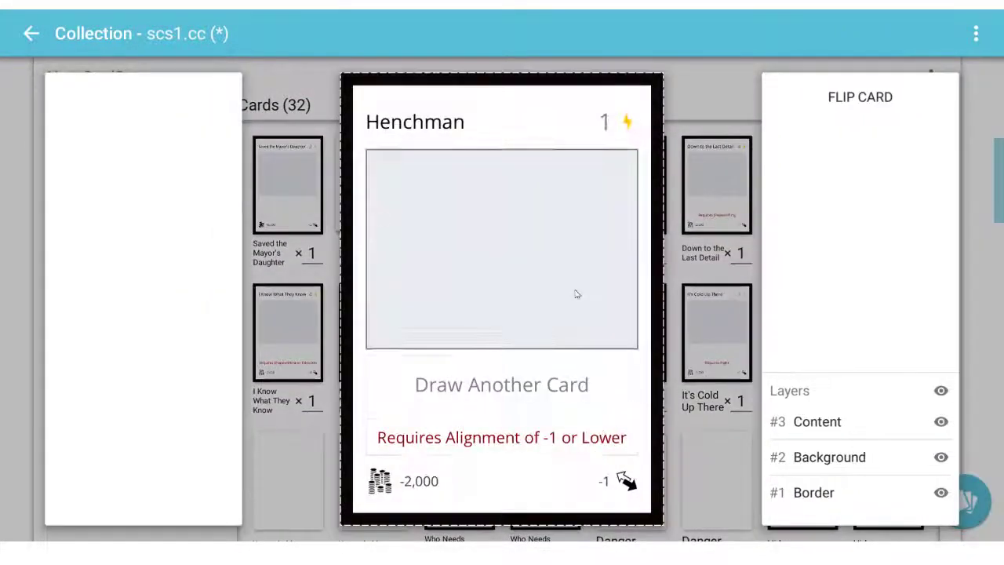
pyautogui.click(698, 444)
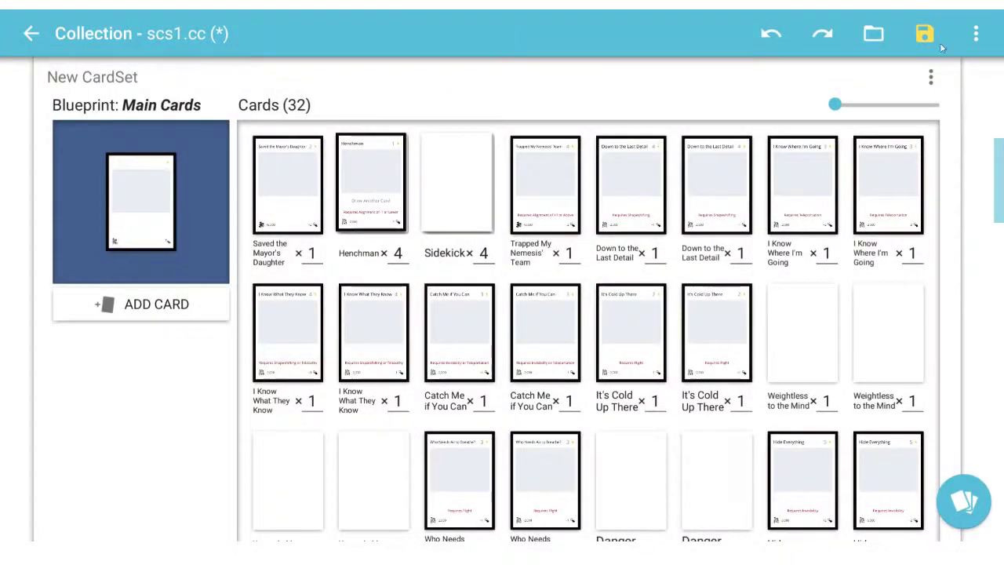
pyautogui.click(940, 44)
# - Return to the Super Supers card set and show the Super Hero card enlarged
pyautogui.scroll(-5, 1001, 255)
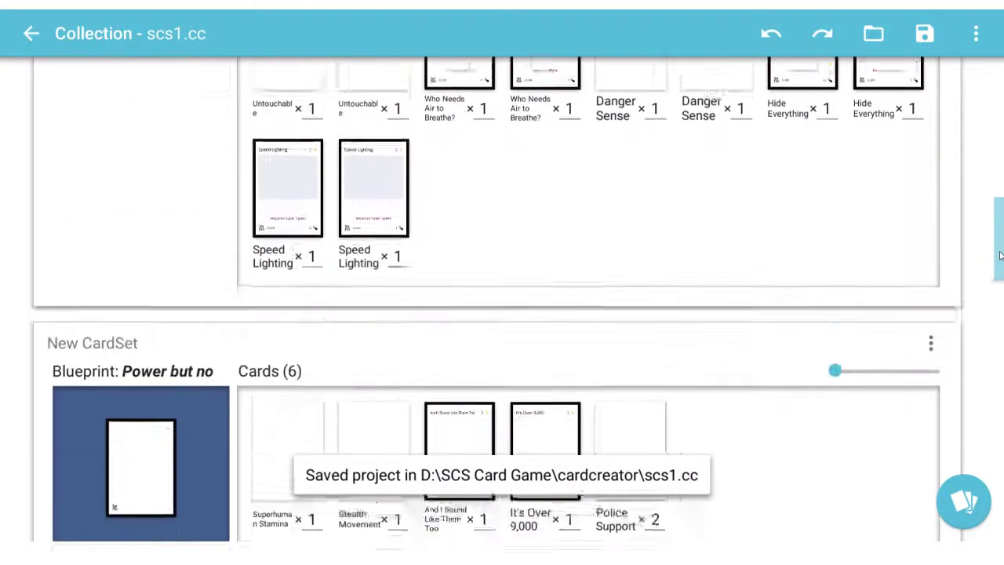
pyautogui.moveTo(1000, 255); pyautogui.dragTo(999, 430)
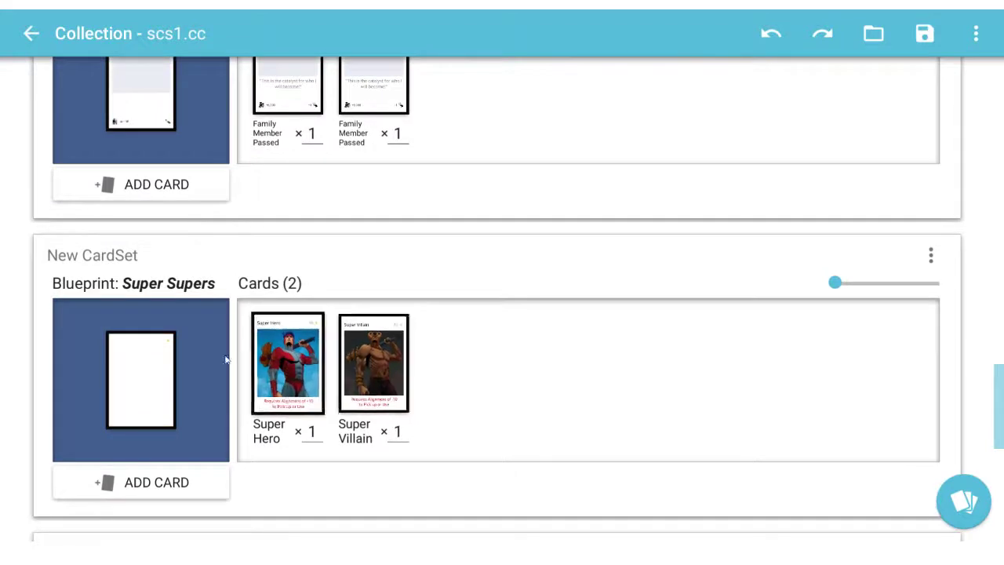
pyautogui.click(287, 362)
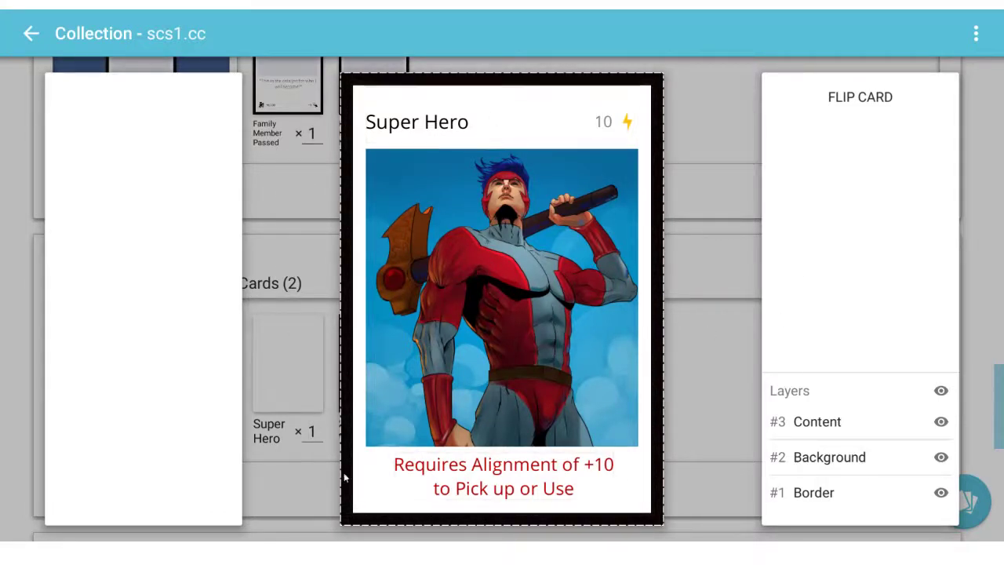
# - Close the Super Hero card and assign artwork of a flying blonde heroine to the first Teleportation card in the Supers set
pyautogui.click(719, 245)
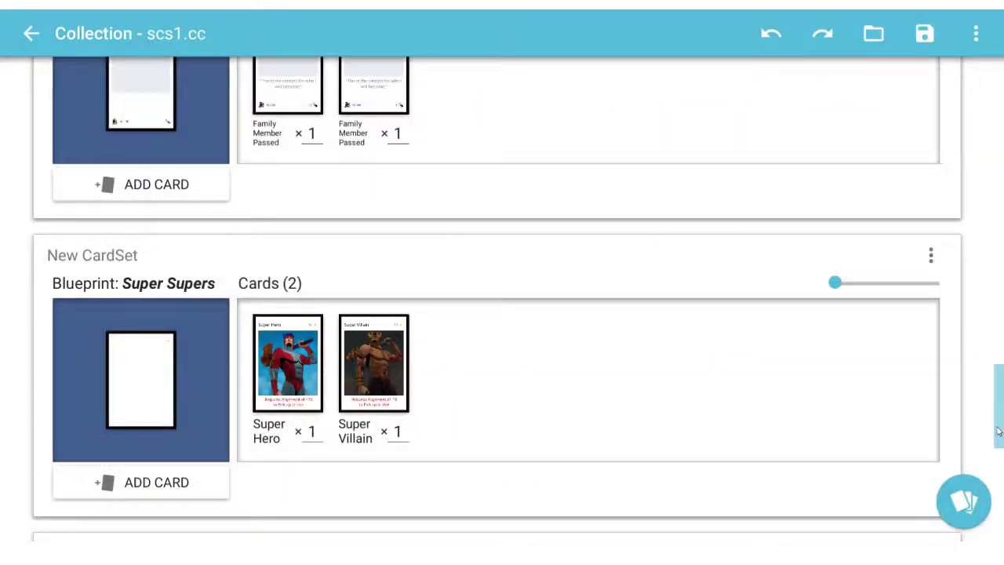
pyautogui.moveTo(1000, 430); pyautogui.dragTo(1001, 336)
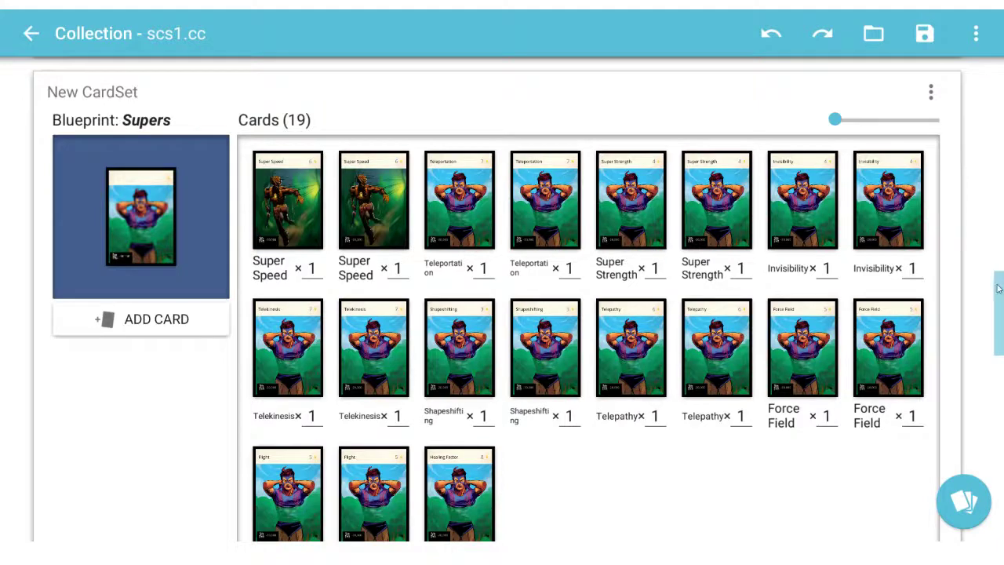
pyautogui.click(449, 217)
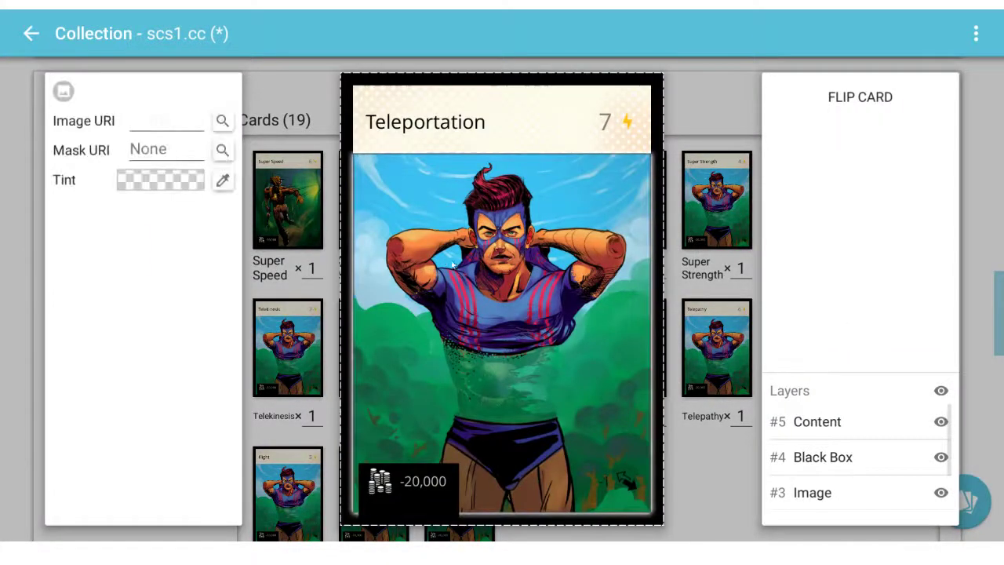
pyautogui.click(222, 122)
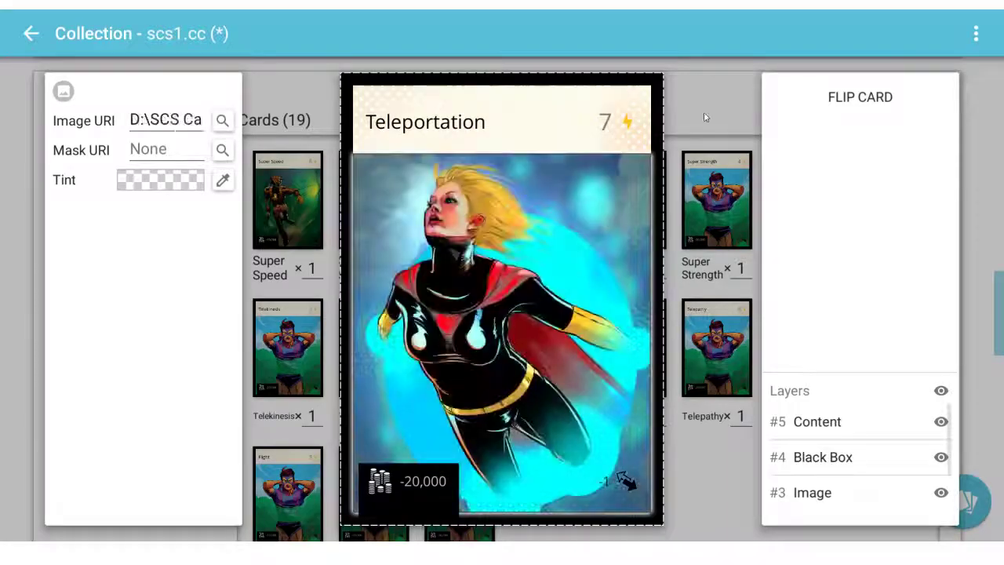
pyautogui.click(706, 117)
# - Examine the Supers blueprint's layout and the first Super Speed card, reapplying the blueprint without edits
pyautogui.click(174, 207)
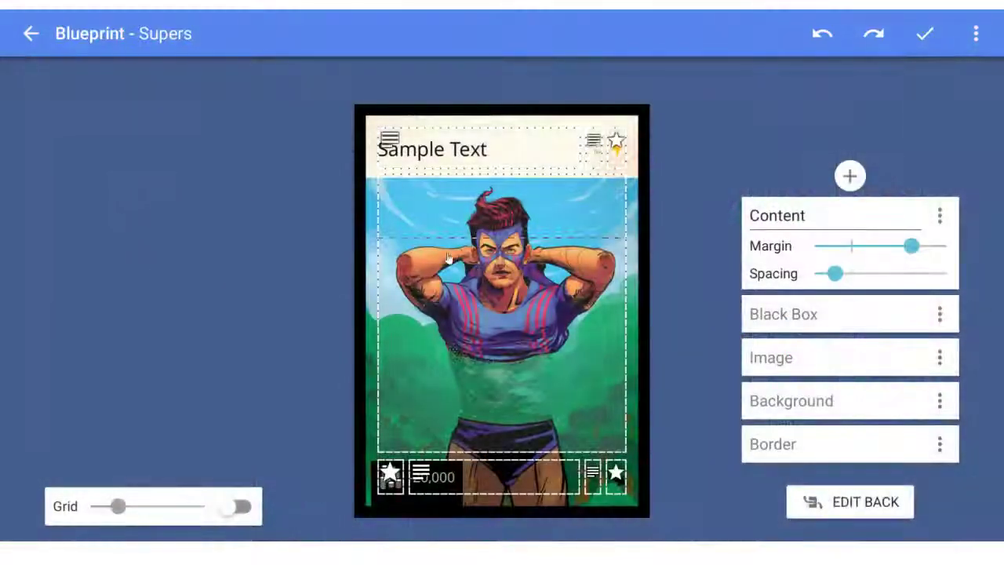
pyautogui.click(407, 235)
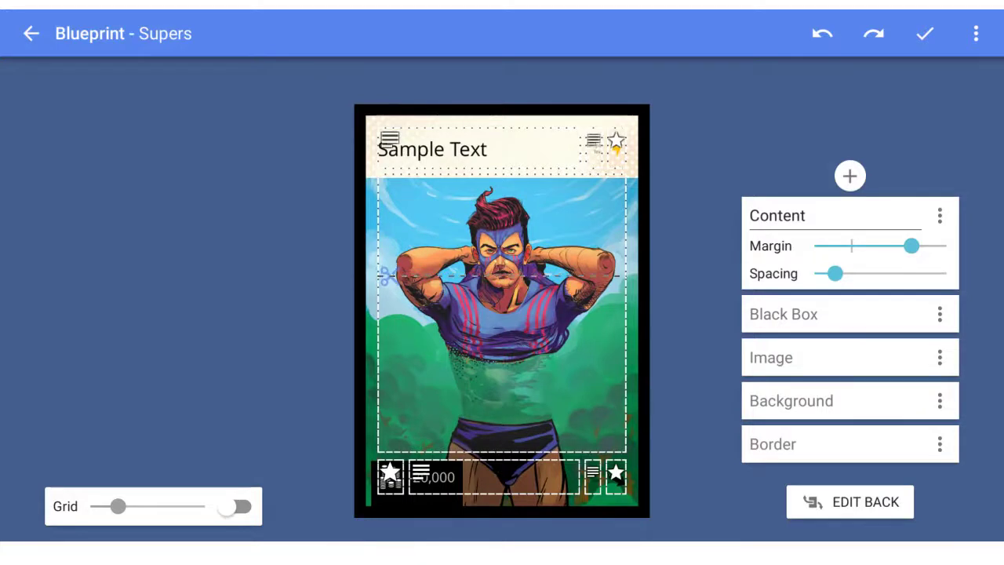
pyautogui.click(925, 33)
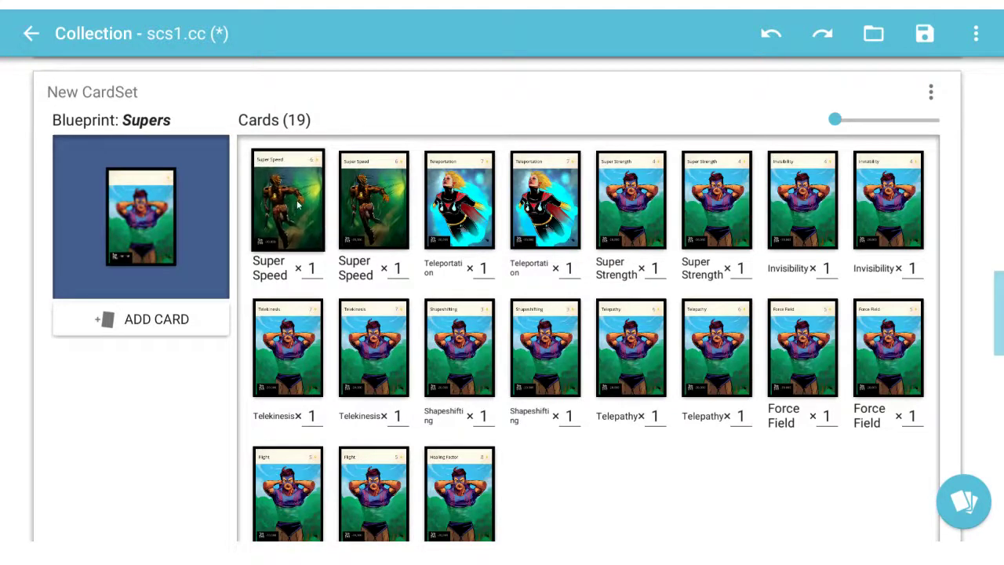
pyautogui.click(275, 184)
pyautogui.click(316, 162)
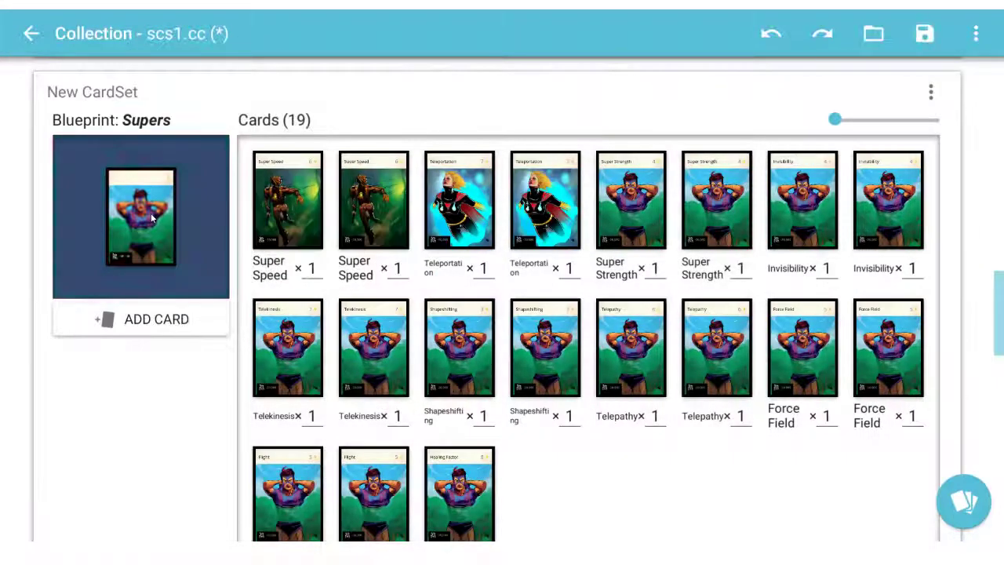
pyautogui.click(141, 217)
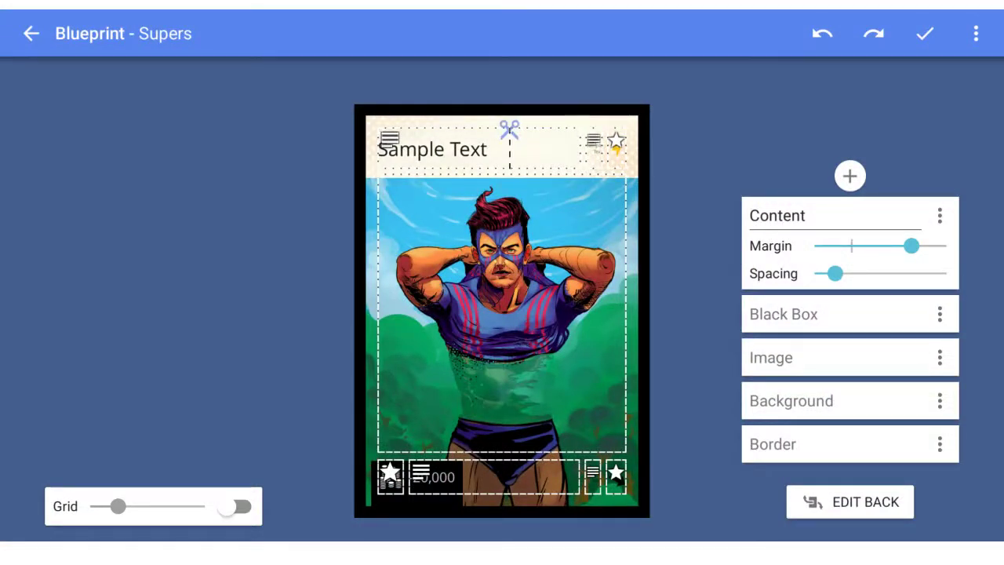
pyautogui.moveTo(510, 128); pyautogui.dragTo(544, 132)
pyautogui.click(927, 39)
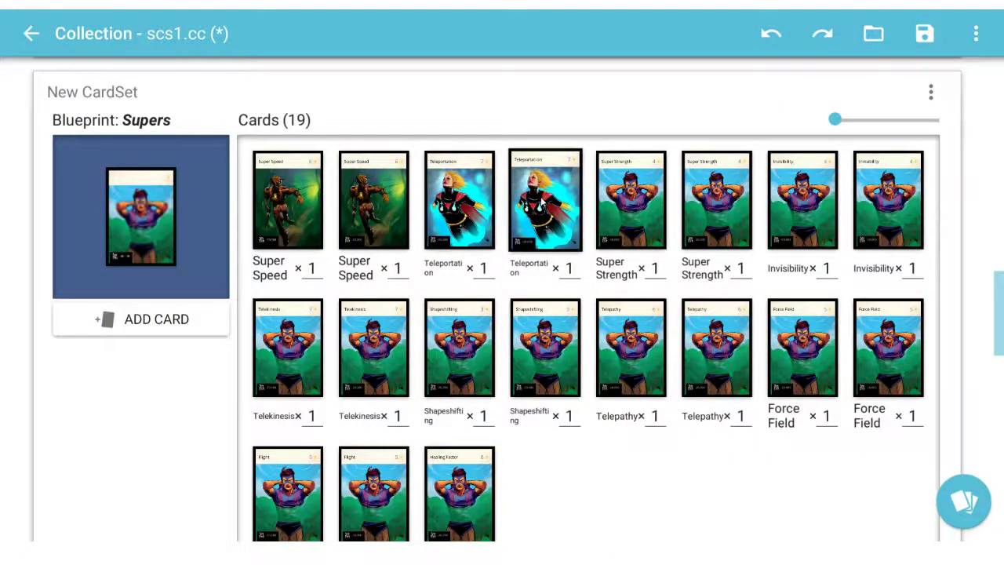
# - Look through the collection's card sets down to Basic Cards and up to Money Cards, returning to the Supers set
pyautogui.scroll(-10, 604, 294)
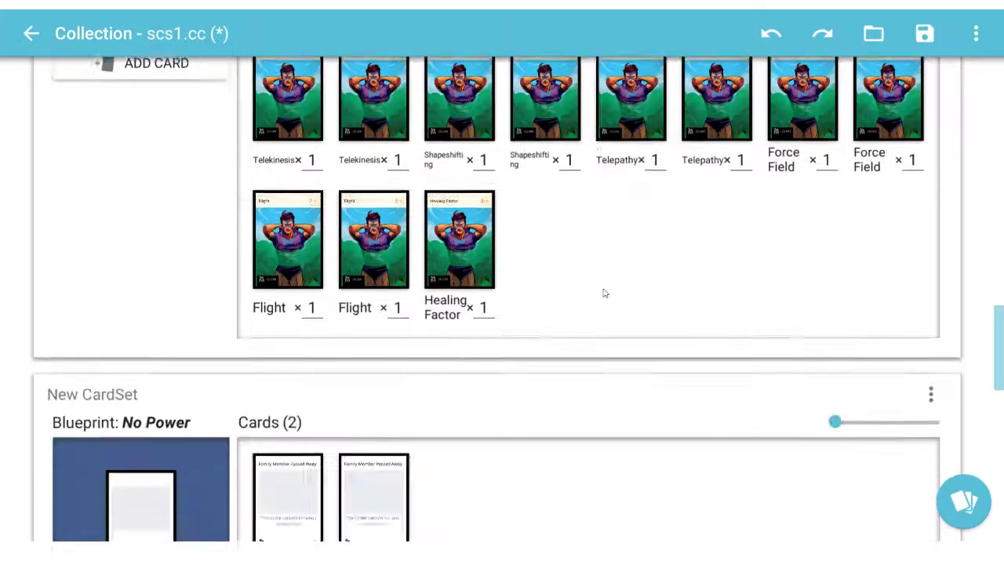
pyautogui.scroll(-5, 604, 306)
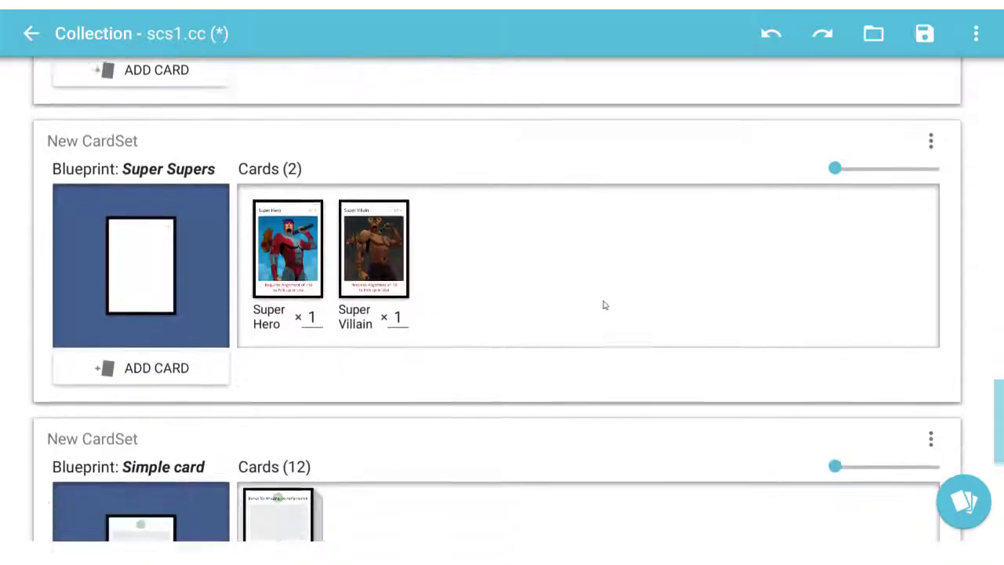
pyautogui.scroll(-3, 667, 325)
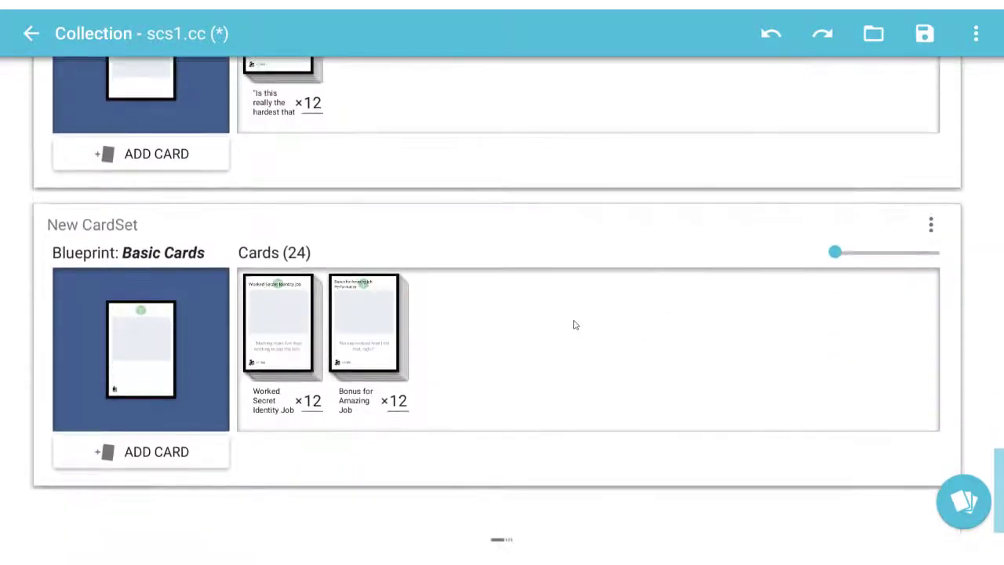
pyautogui.scroll(2, 574, 325)
pyautogui.moveTo(998, 451); pyautogui.dragTo(1001, 71)
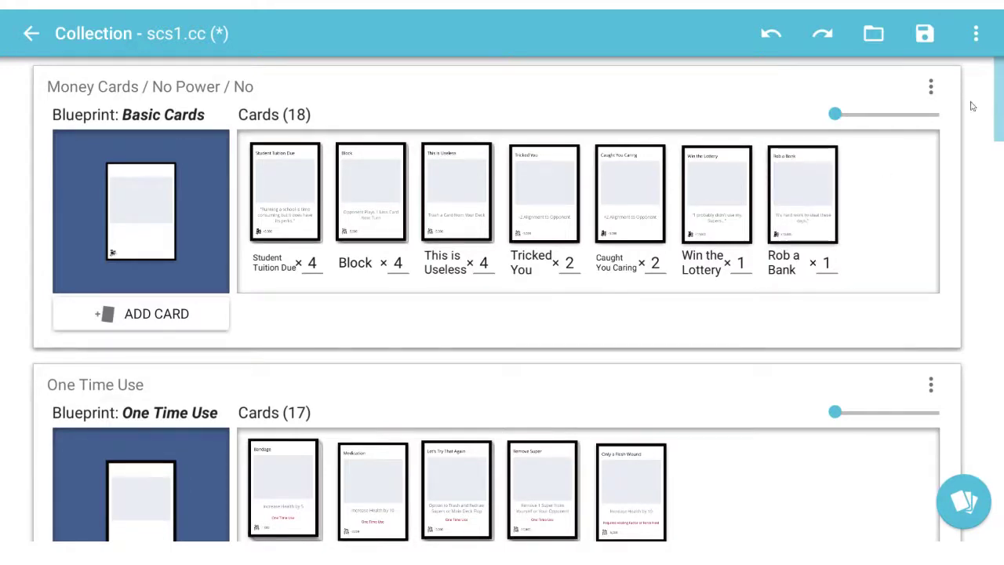
pyautogui.moveTo(998, 113); pyautogui.dragTo(996, 316)
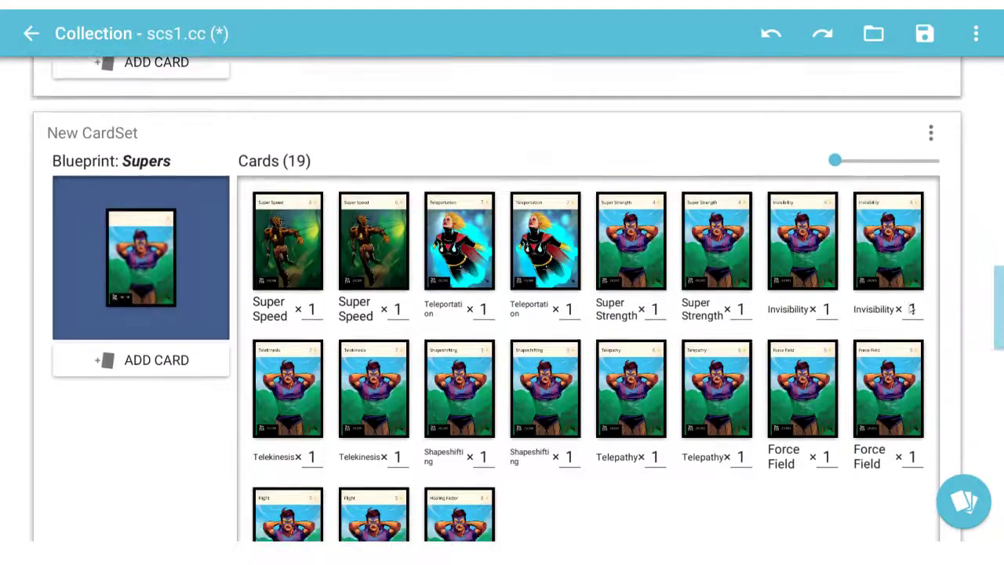
# - Assign artwork of an armoured, red-caped brute to the first Super Strength card and close the card
pyautogui.click(638, 242)
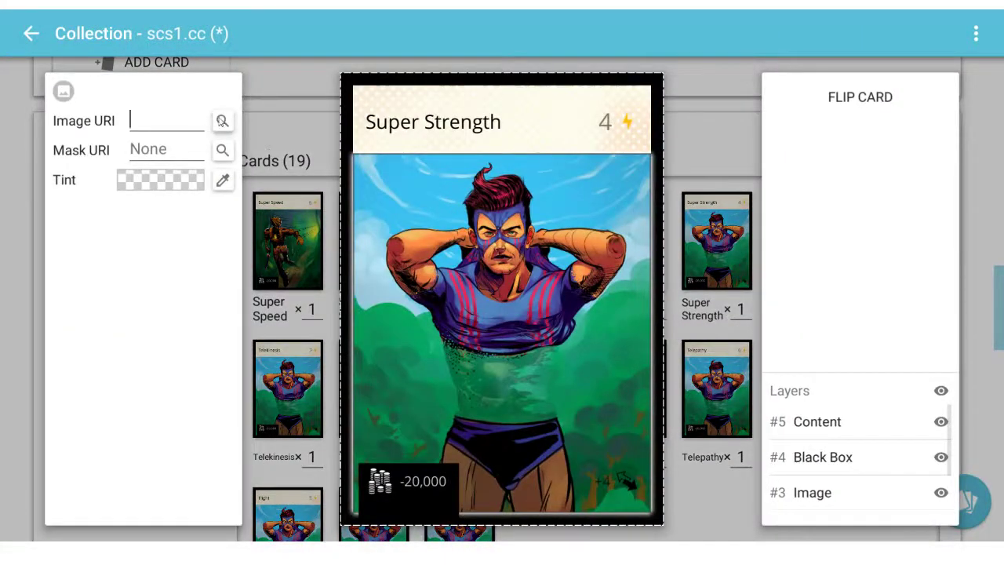
pyautogui.click(222, 121)
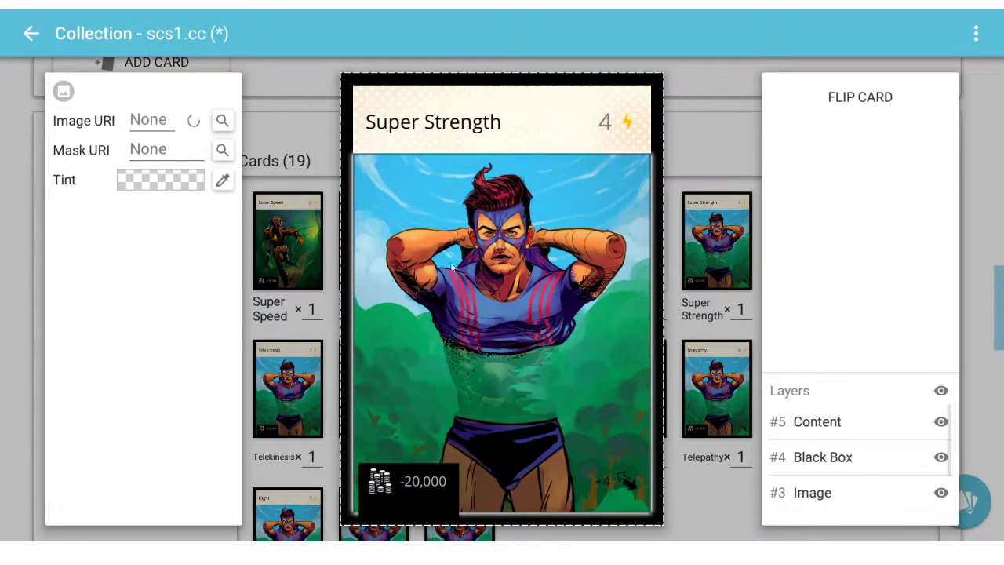
pyautogui.click(222, 122)
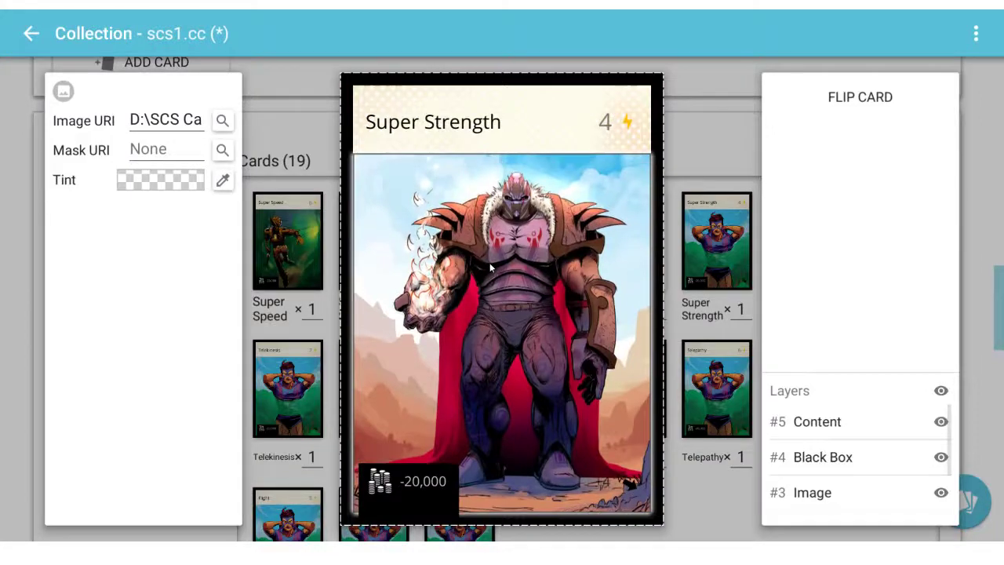
pyautogui.click(709, 161)
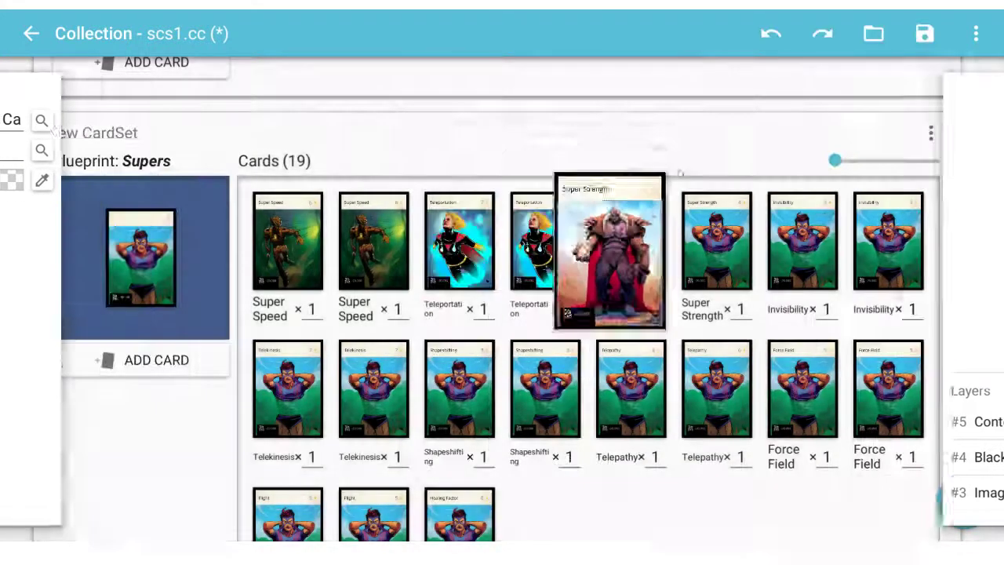
# - Assign the same red-caped brute artwork to the second Super Strength card and save the collection
pyautogui.click(628, 235)
pyautogui.click(222, 120)
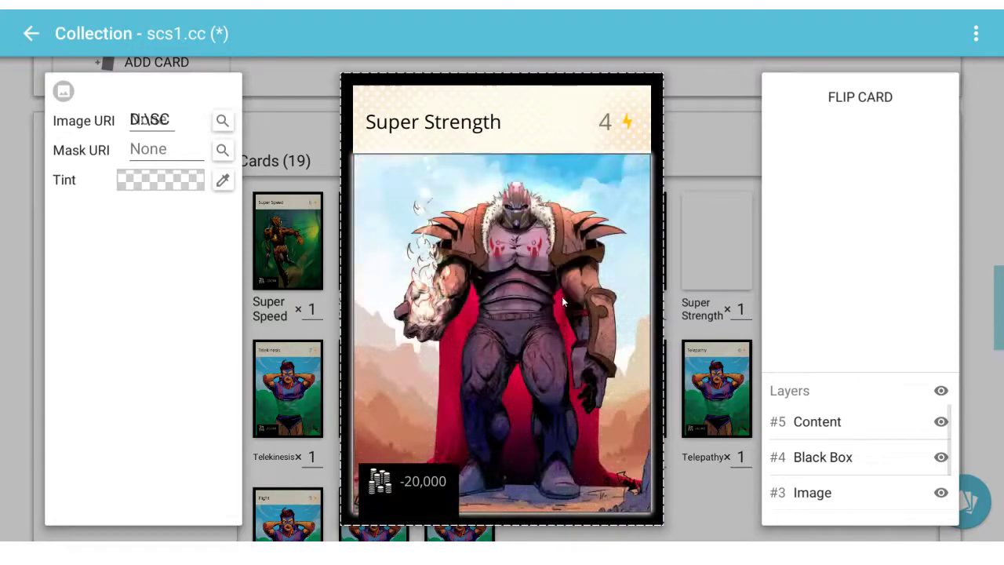
pyautogui.click(712, 190)
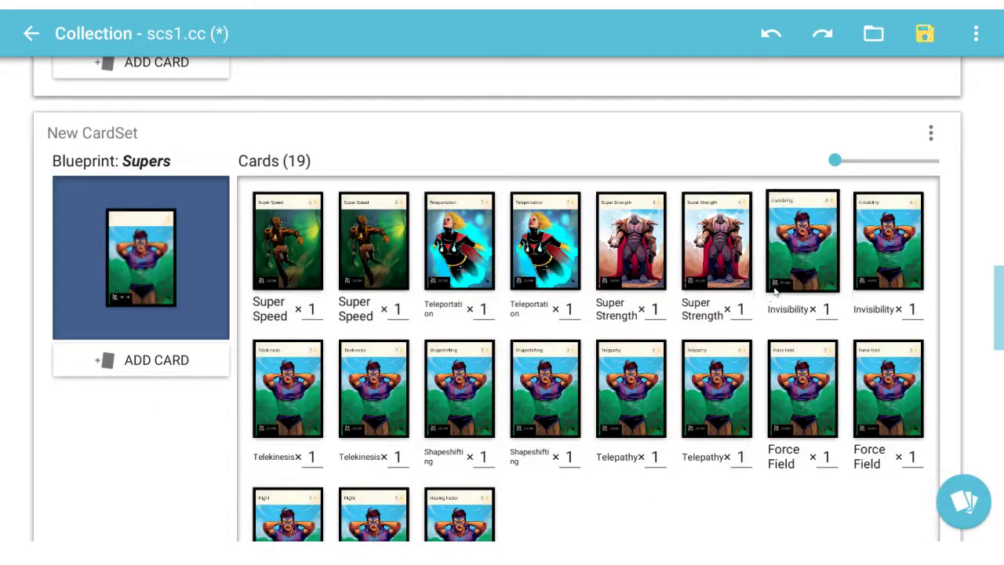
pyautogui.click(922, 32)
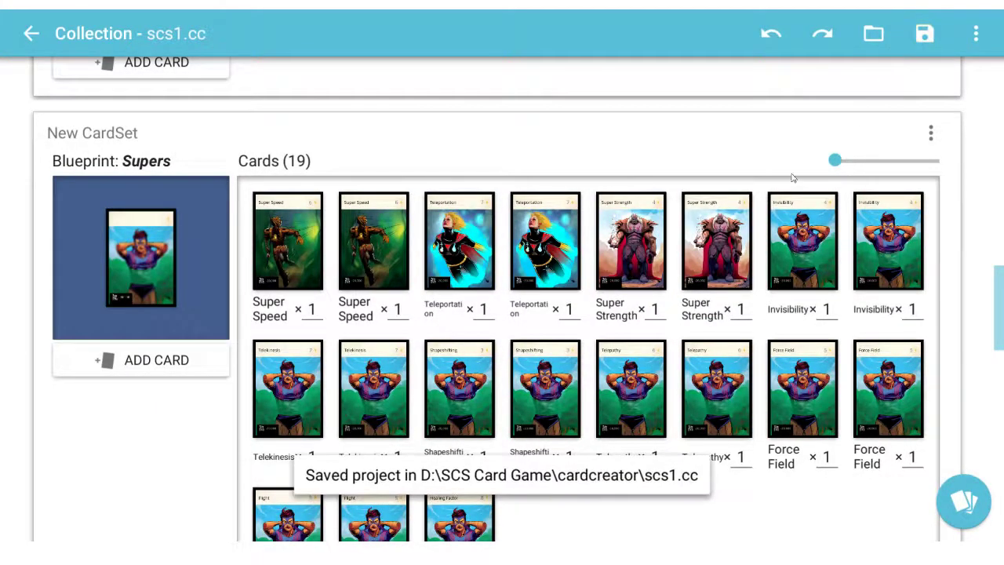
# - Check the Super Strength card enlarged and set the text beside the exchange icon to fully opaque white in the Supers blueprint
pyautogui.click(642, 226)
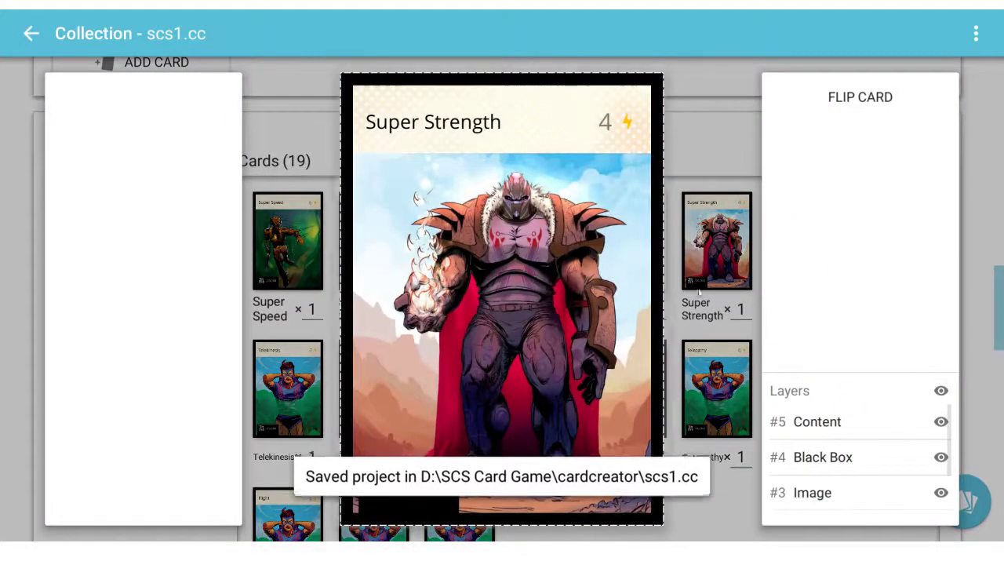
pyautogui.click(116, 163)
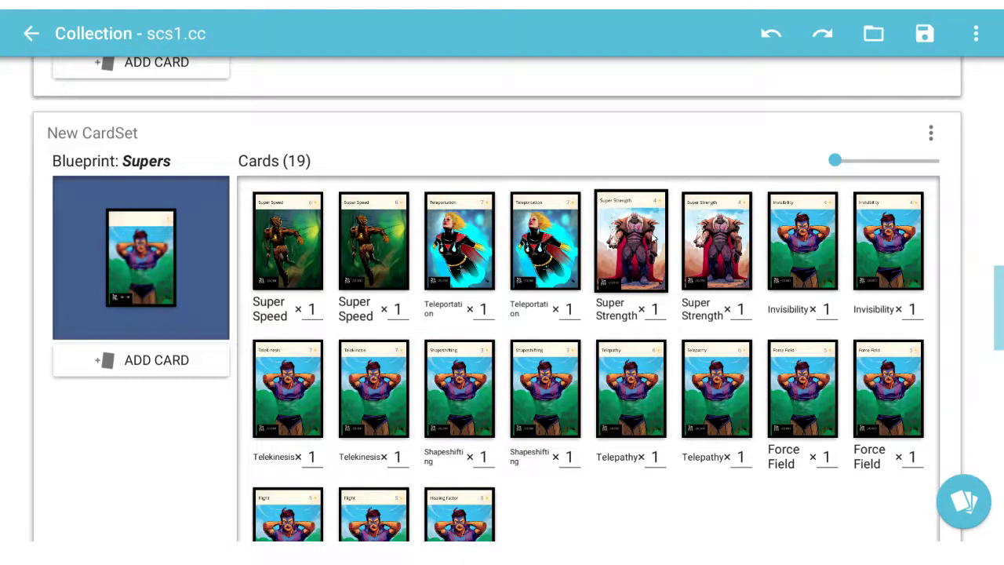
pyautogui.click(141, 258)
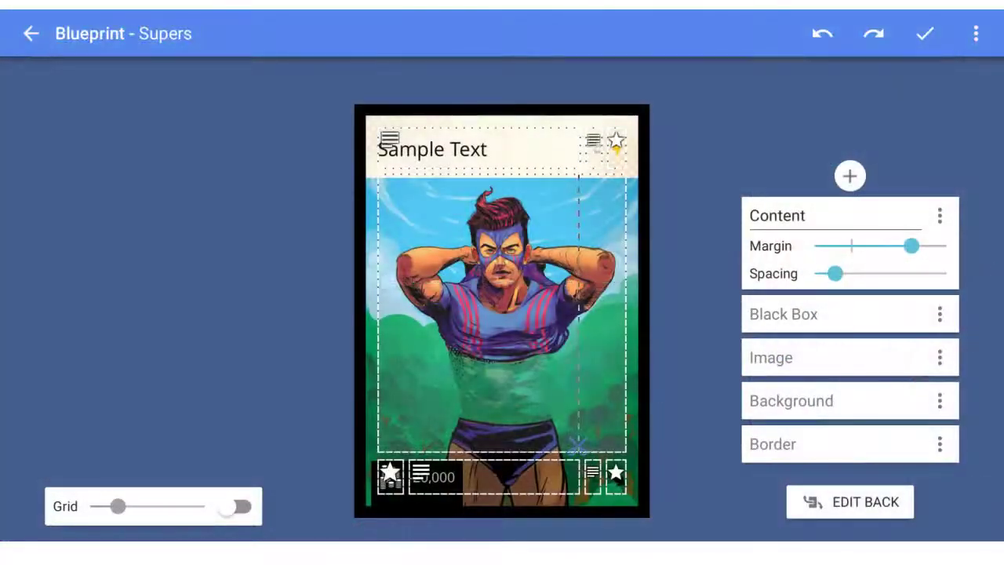
pyautogui.click(596, 480)
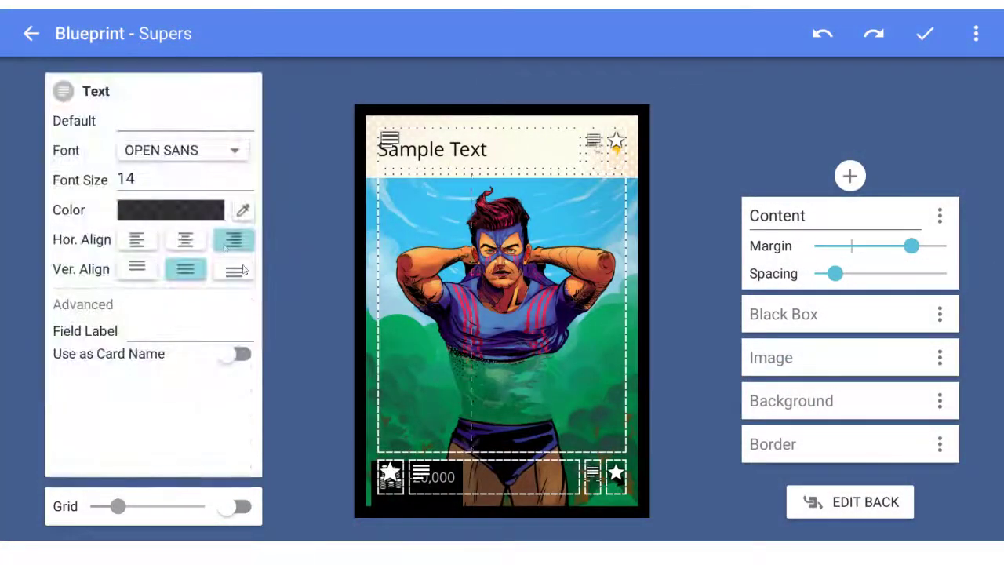
pyautogui.click(245, 217)
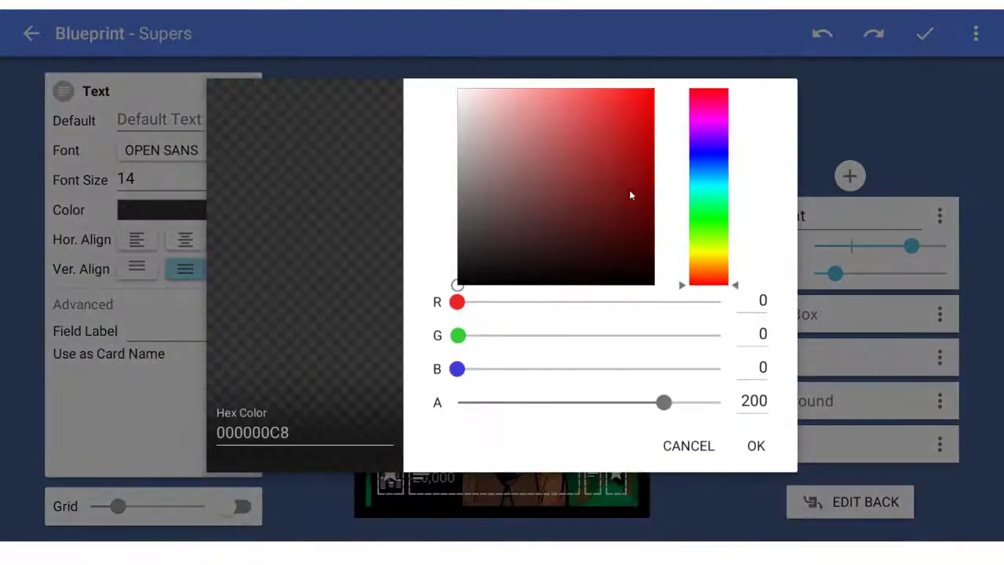
pyautogui.moveTo(630, 192); pyautogui.dragTo(428, 77)
pyautogui.click(756, 446)
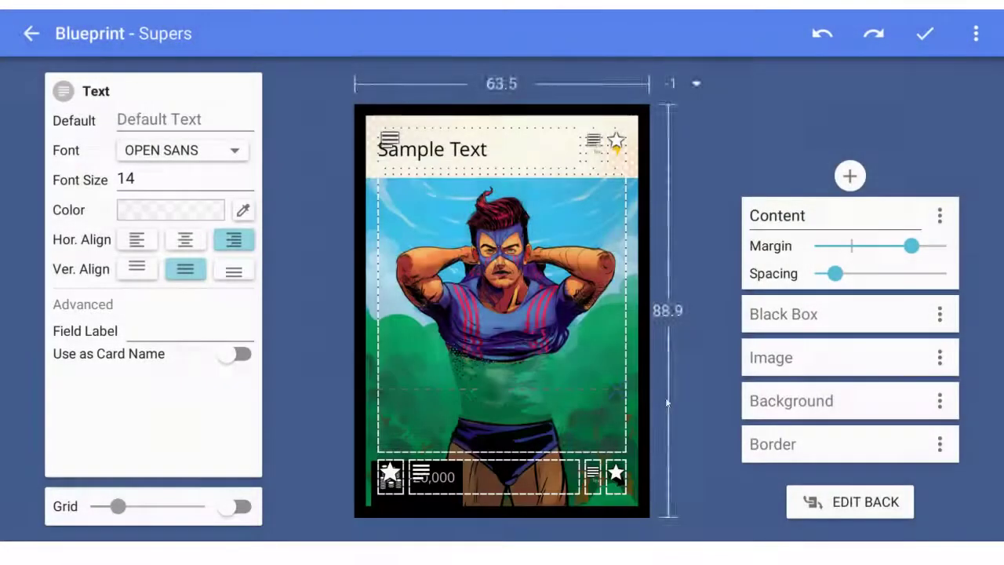
pyautogui.click(244, 210)
pyautogui.moveTo(664, 402); pyautogui.dragTo(730, 411)
pyautogui.click(755, 446)
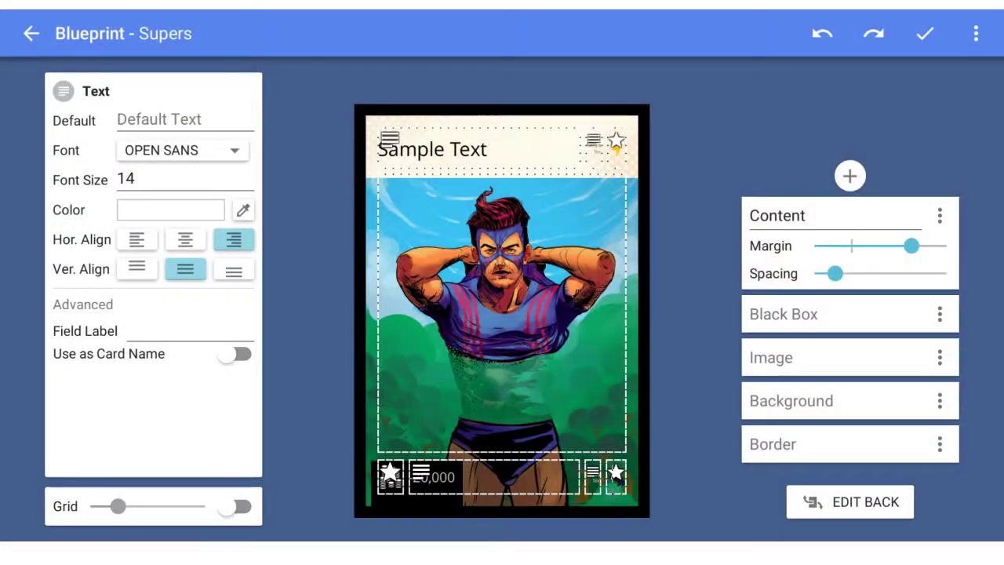
pyautogui.press('Escape')
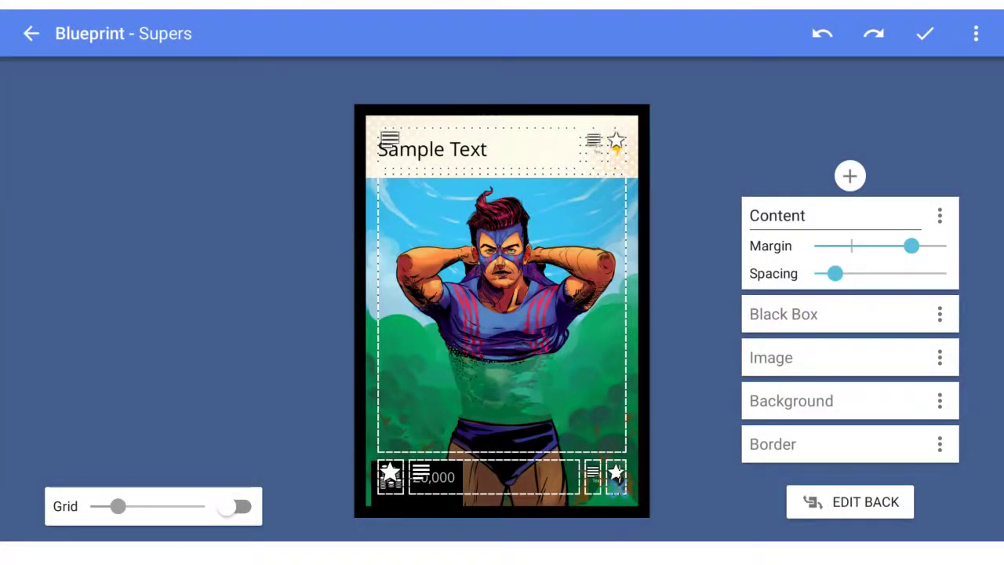
# - Set the exchange icon's primary and secondary colours to white in the Supers blueprint and apply the blueprint changes
pyautogui.click(618, 483)
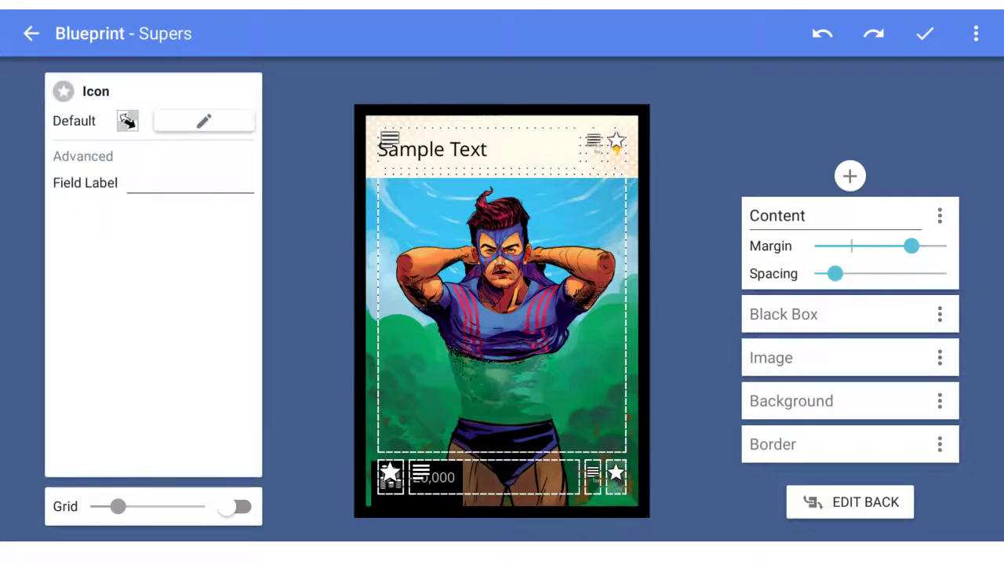
pyautogui.click(182, 117)
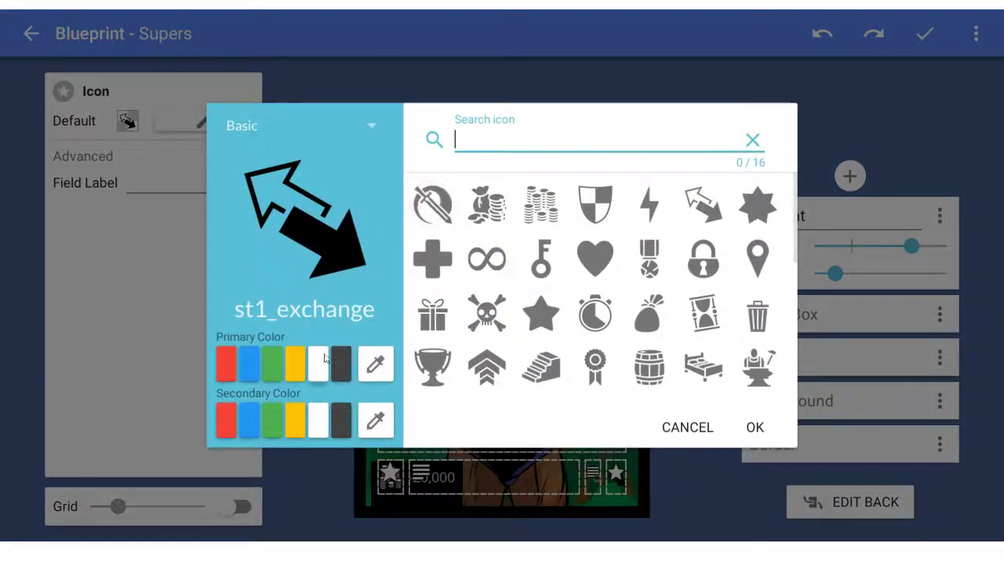
pyautogui.click(237, 421)
pyautogui.click(249, 421)
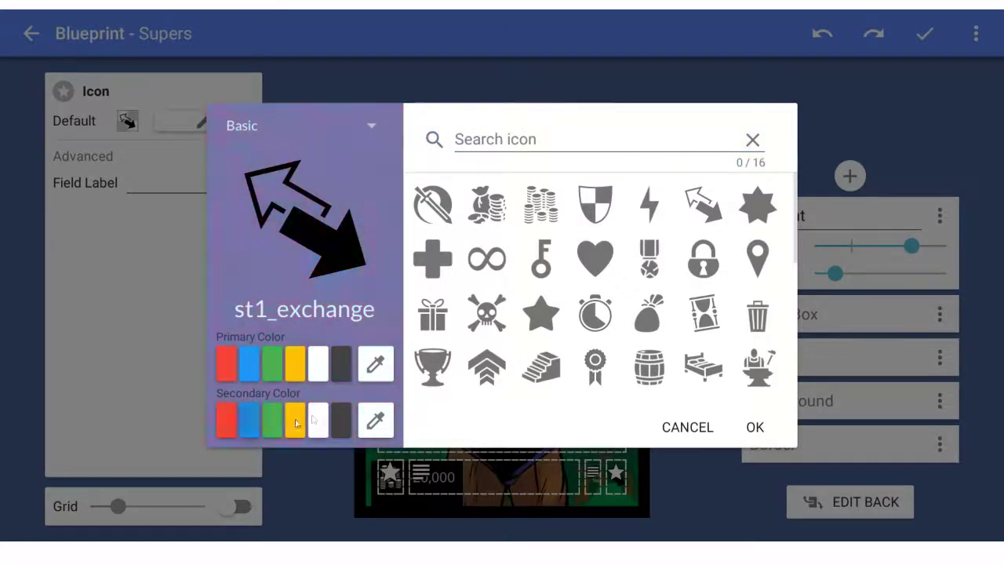
pyautogui.click(317, 420)
pyautogui.click(287, 376)
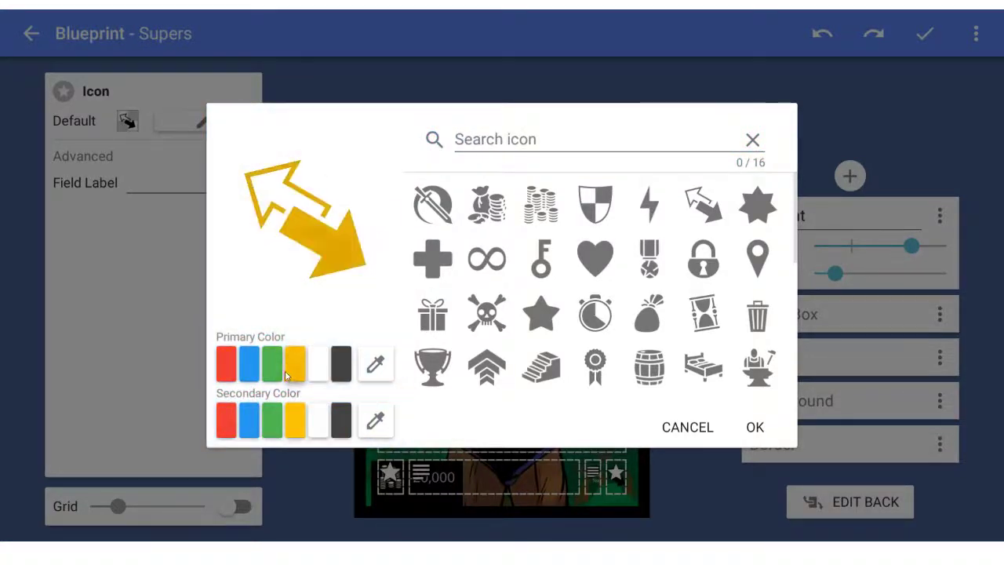
pyautogui.click(270, 359)
pyautogui.click(244, 359)
pyautogui.click(316, 368)
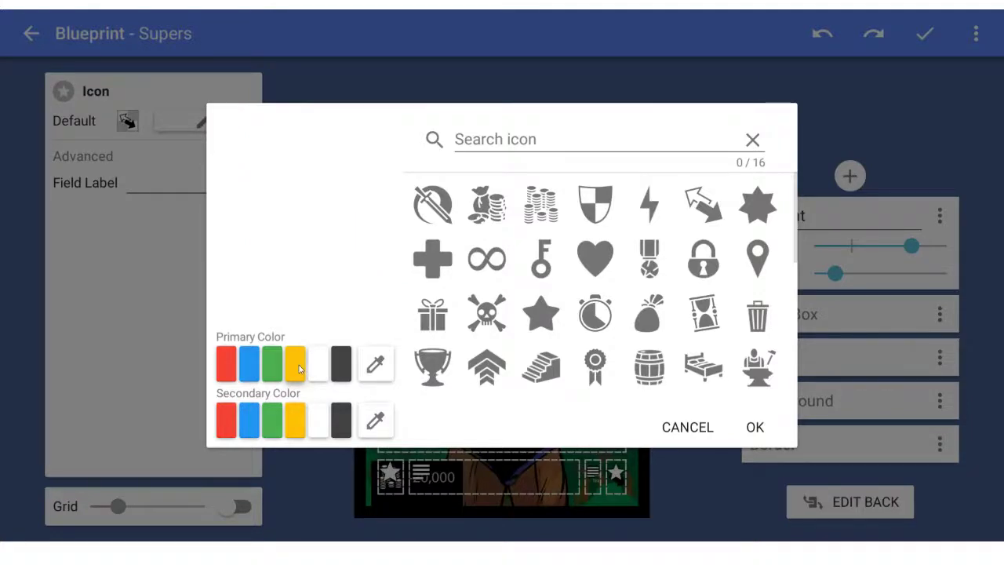
pyautogui.click(755, 427)
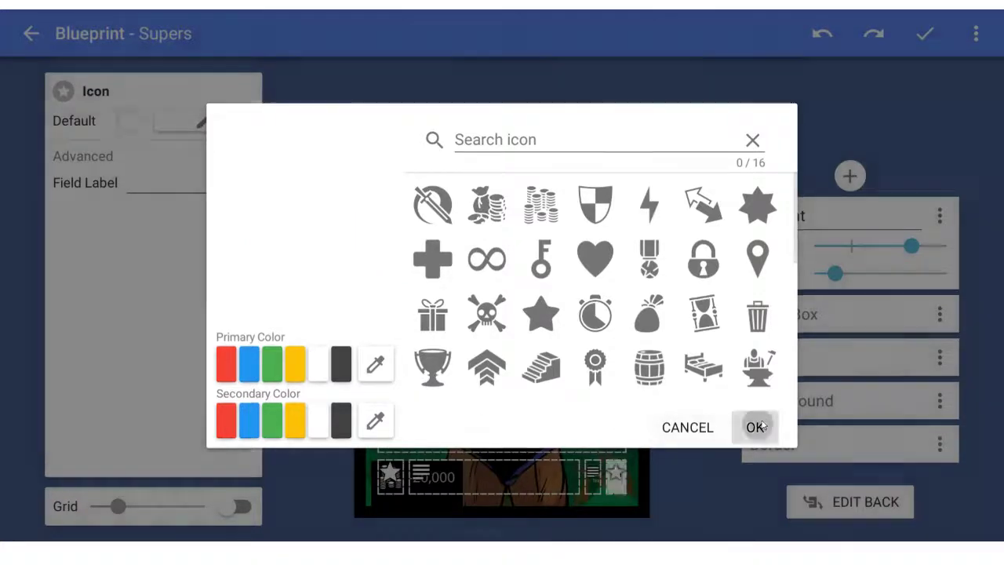
pyautogui.click(941, 34)
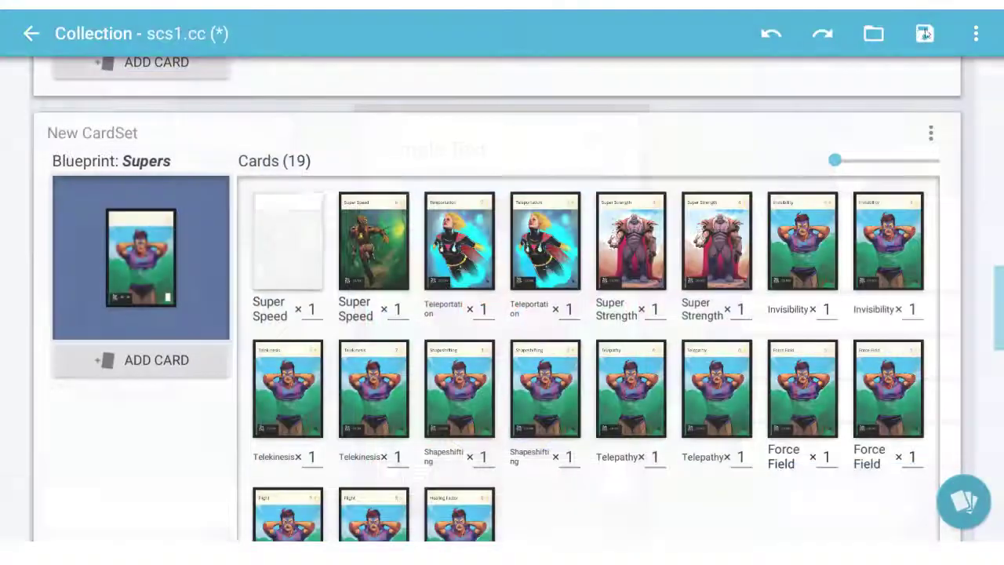
# - Make the exchange icon's secondary colour fully transparent white (FFFFFF00) in the Supers blueprint and apply the change
pyautogui.click(143, 270)
pyautogui.click(620, 487)
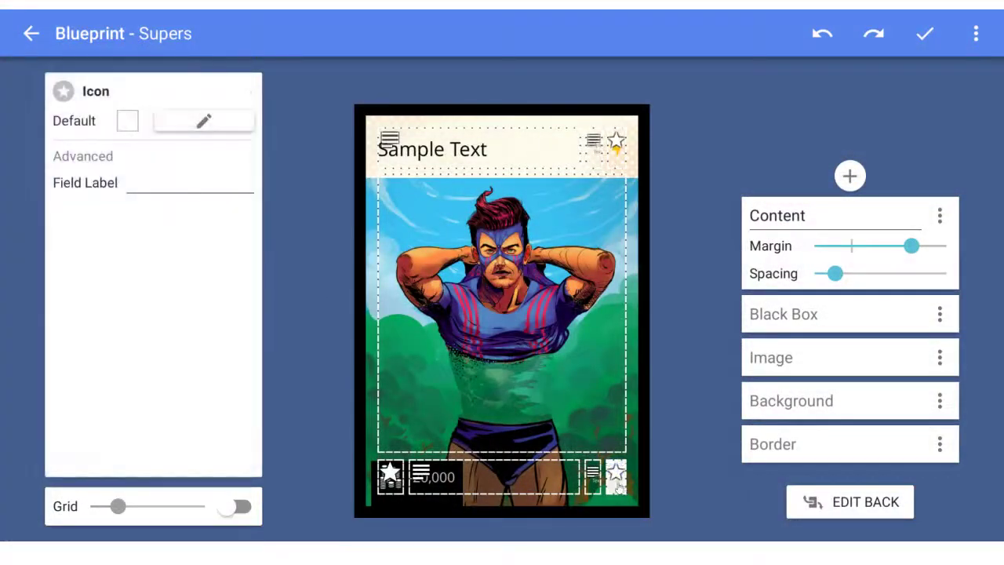
pyautogui.click(224, 137)
pyautogui.click(375, 419)
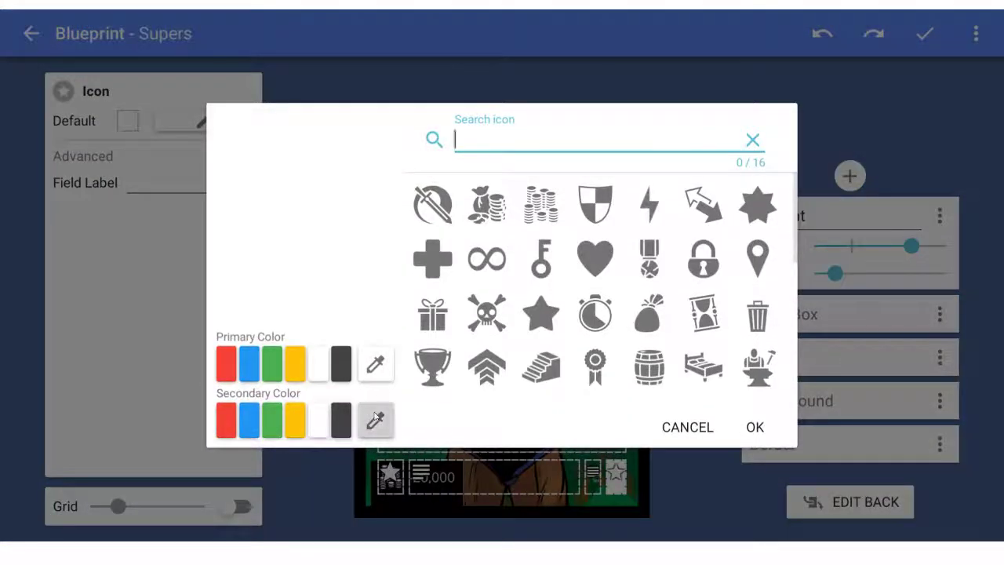
pyautogui.moveTo(717, 410); pyautogui.dragTo(429, 421)
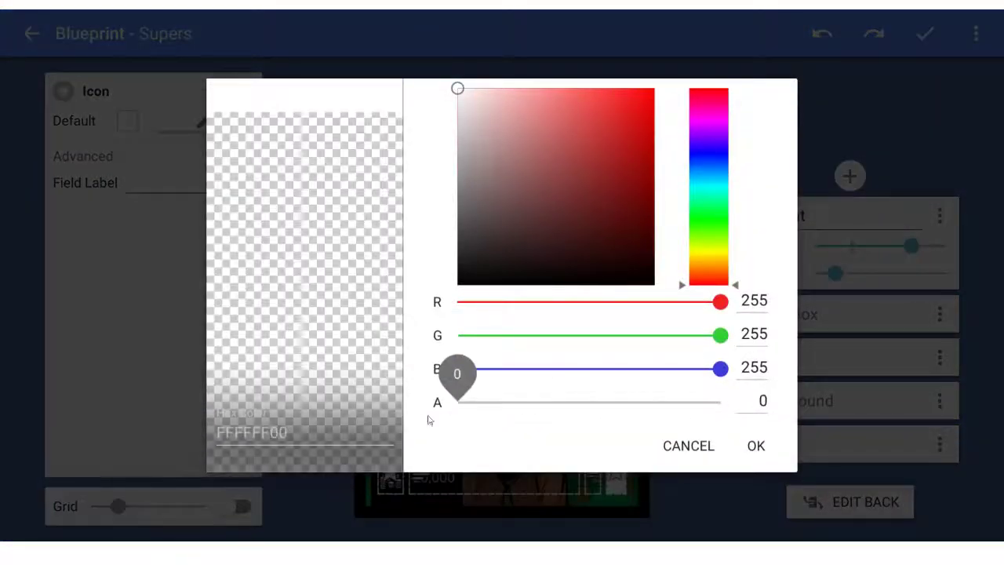
pyautogui.click(756, 446)
pyautogui.click(752, 428)
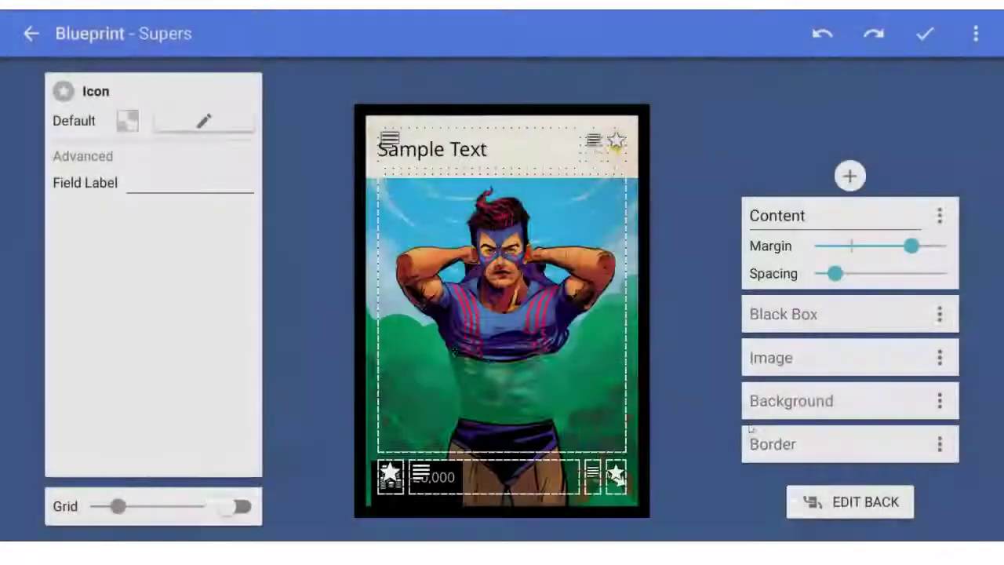
pyautogui.click(925, 33)
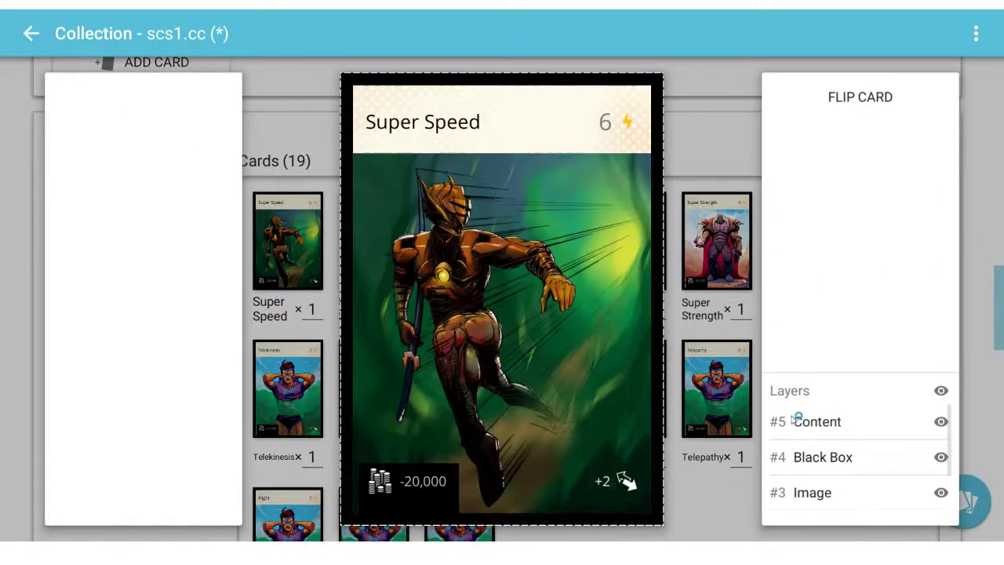
# - Check the exchange icon on the enlarged Super Strength, Telepathy, Shapeshifting and Teleportation cards, and save the collection
pyautogui.click(697, 361)
pyautogui.click(698, 251)
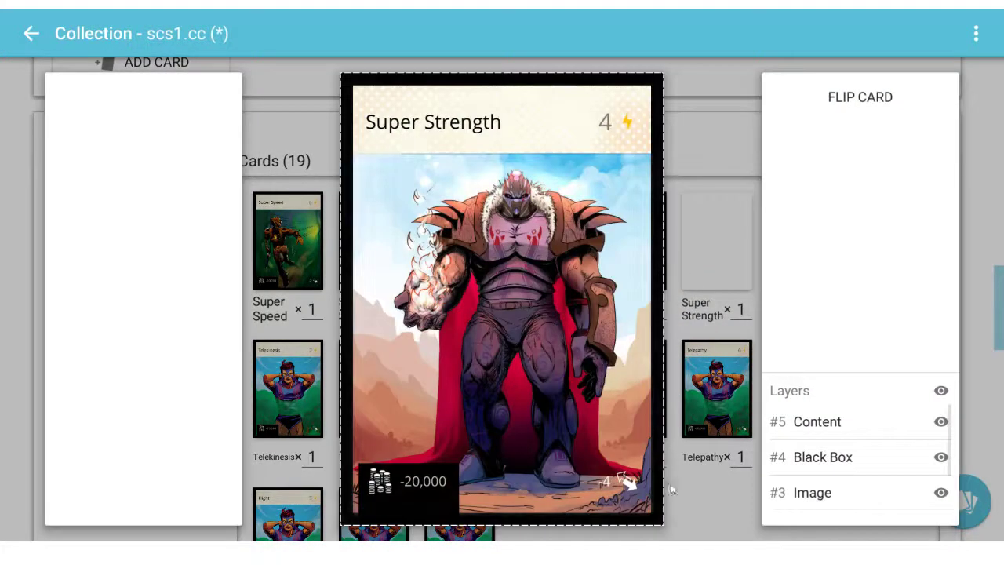
pyautogui.click(687, 485)
pyautogui.click(697, 393)
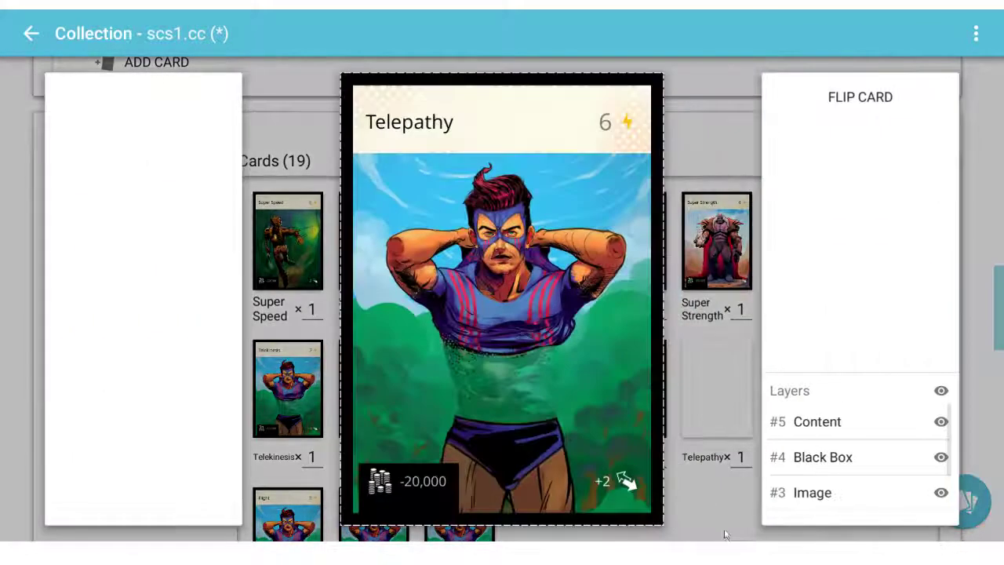
pyautogui.click(719, 507)
pyautogui.click(546, 388)
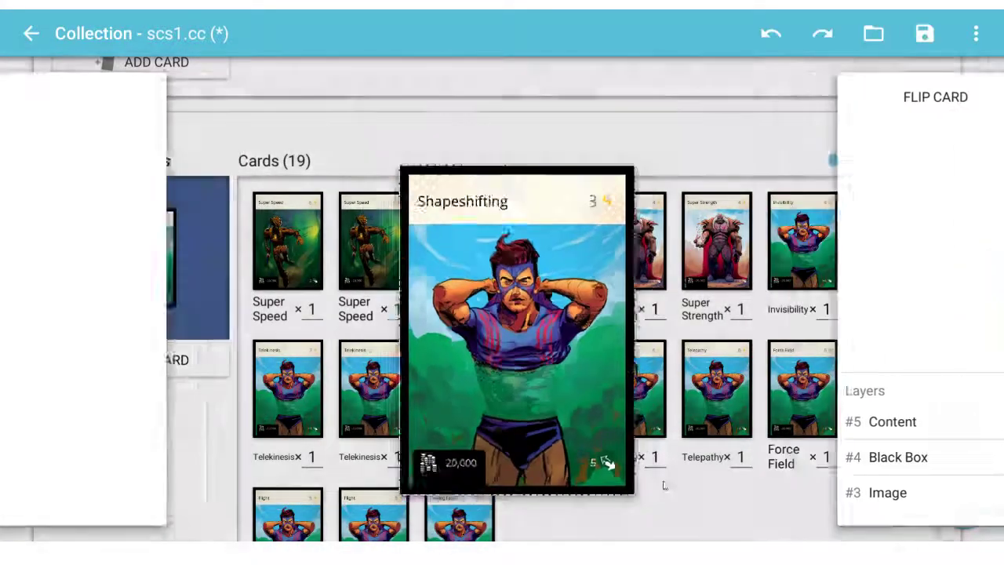
pyautogui.click(664, 486)
pyautogui.click(460, 513)
pyautogui.click(684, 482)
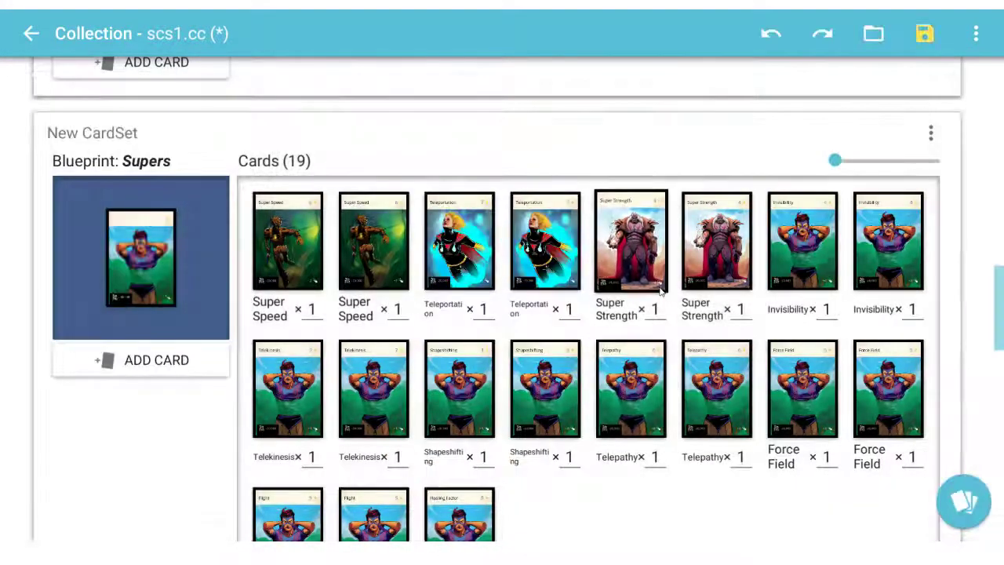
pyautogui.click(919, 35)
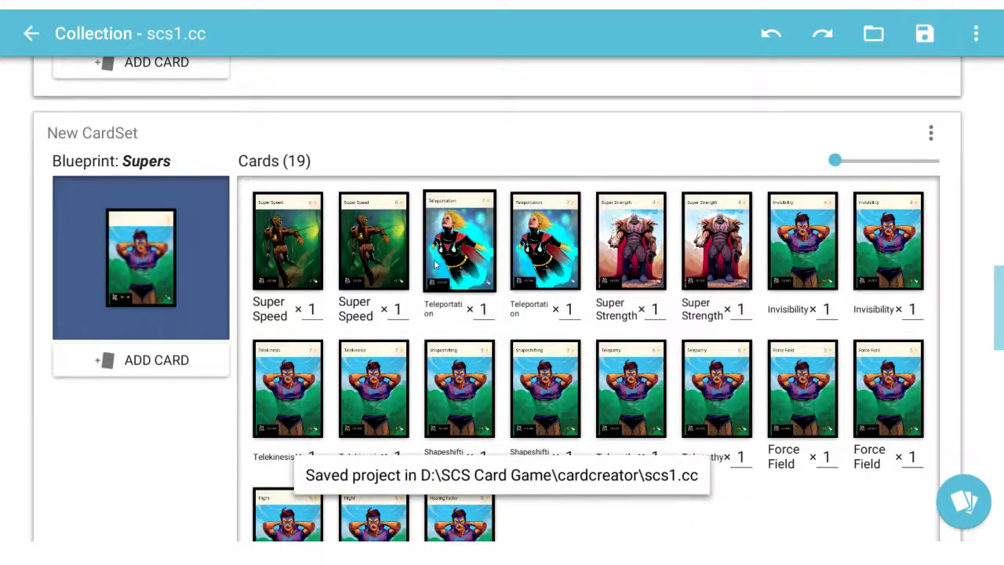
pyautogui.click(460, 239)
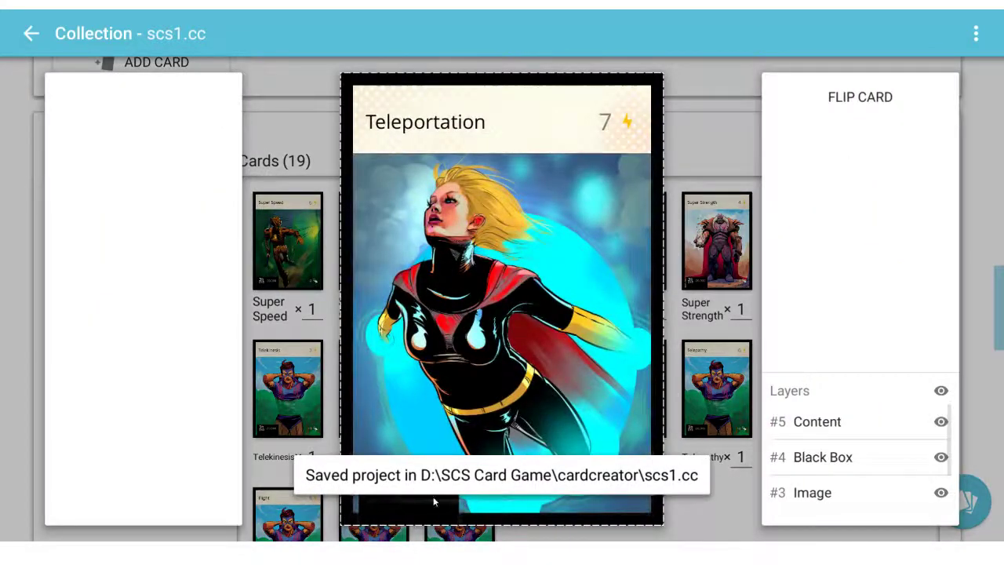
pyautogui.click(589, 372)
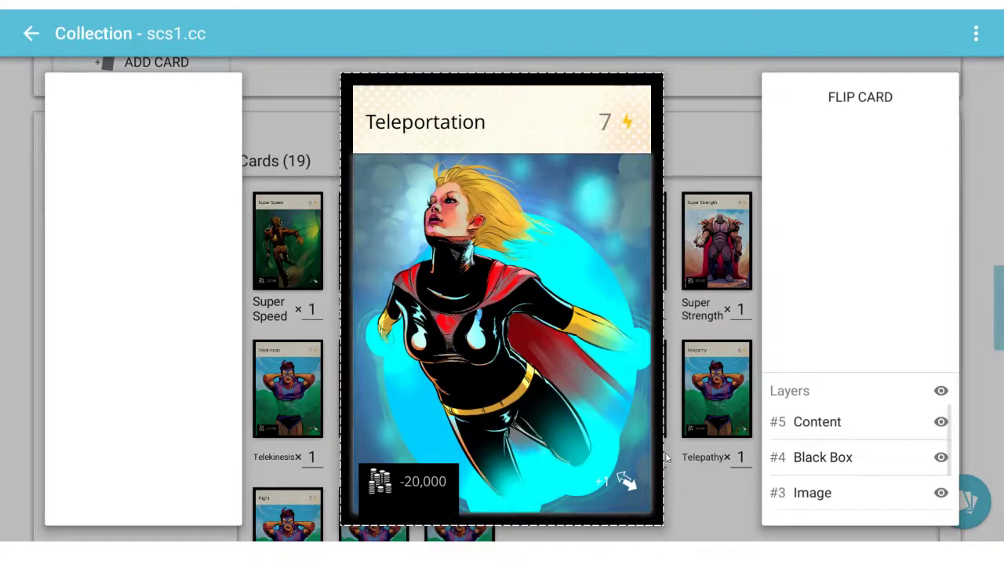
# - Make the Black Box image's black tint semi-transparent in the Supers blueprint and check it on the enlarged first Super Speed card
pyautogui.click(142, 256)
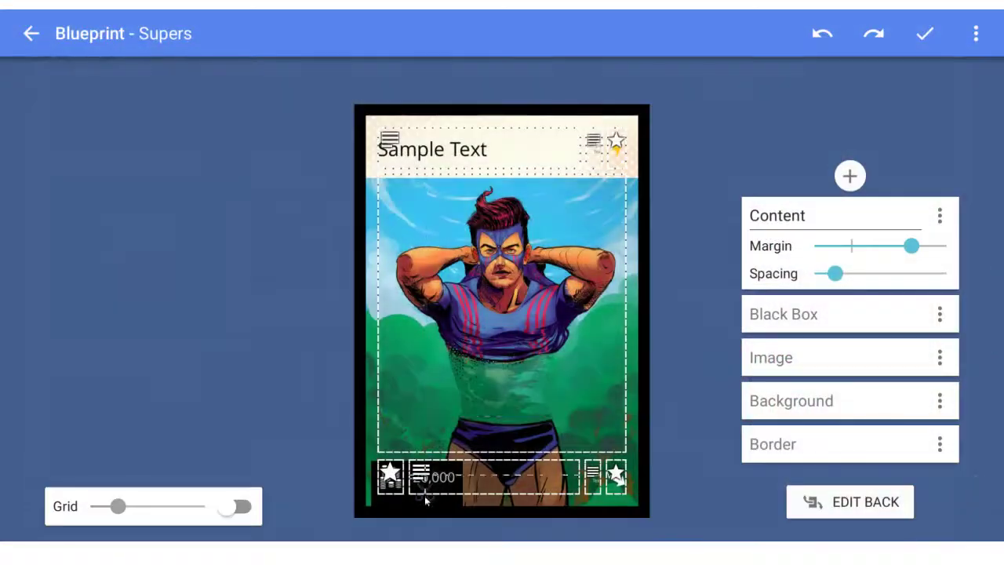
pyautogui.click(809, 325)
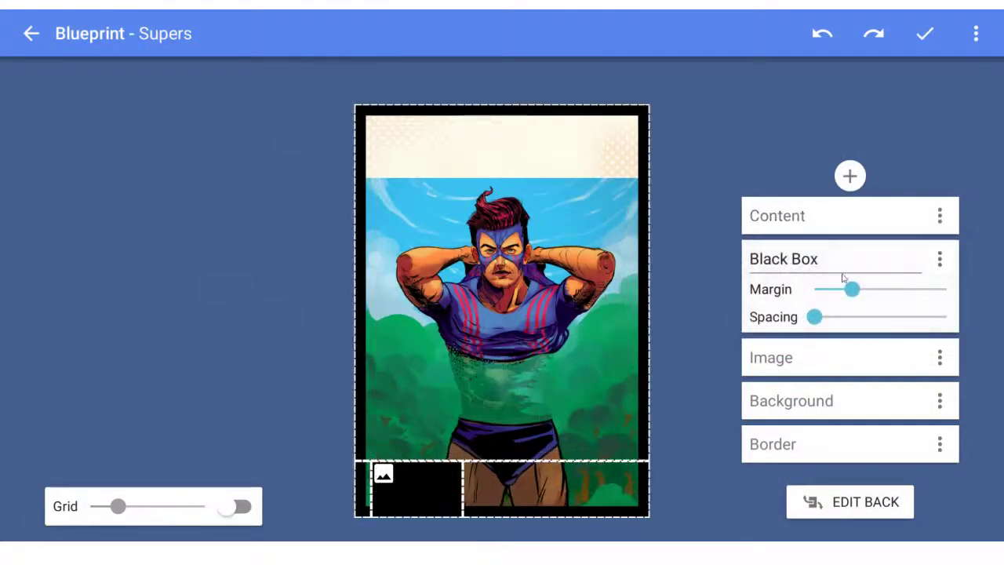
pyautogui.click(433, 488)
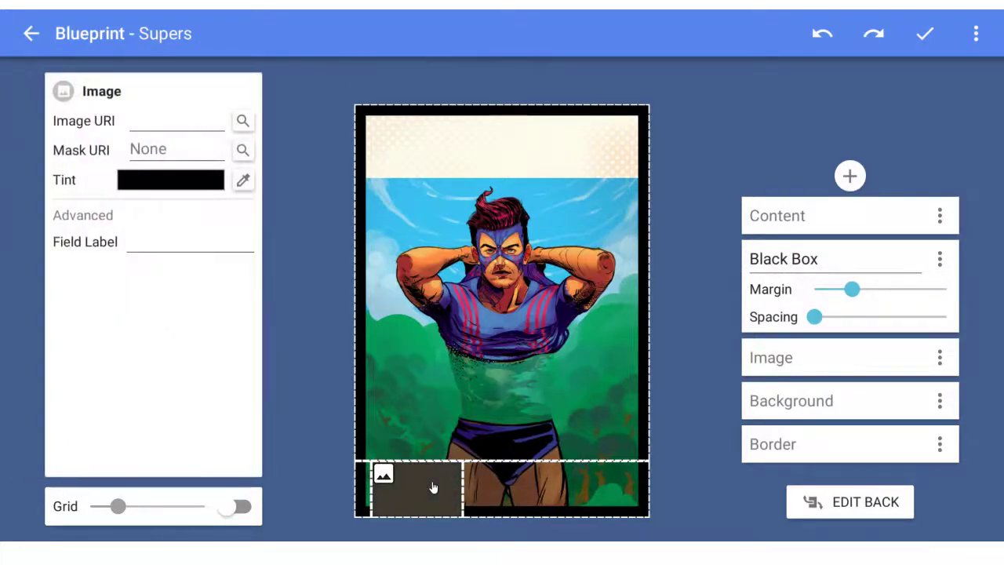
pyautogui.click(242, 179)
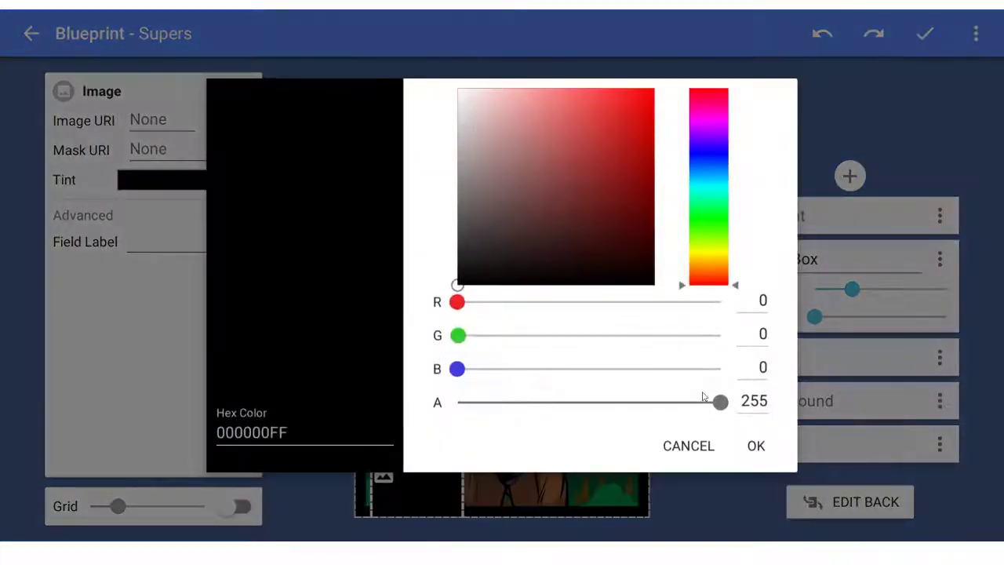
pyautogui.moveTo(704, 397); pyautogui.dragTo(607, 401)
pyautogui.click(750, 446)
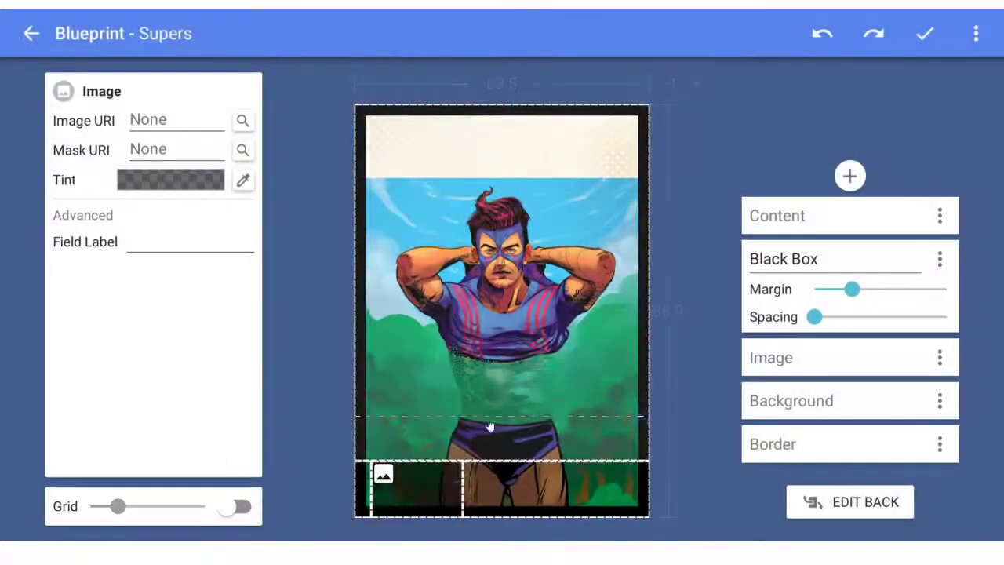
pyautogui.click(925, 33)
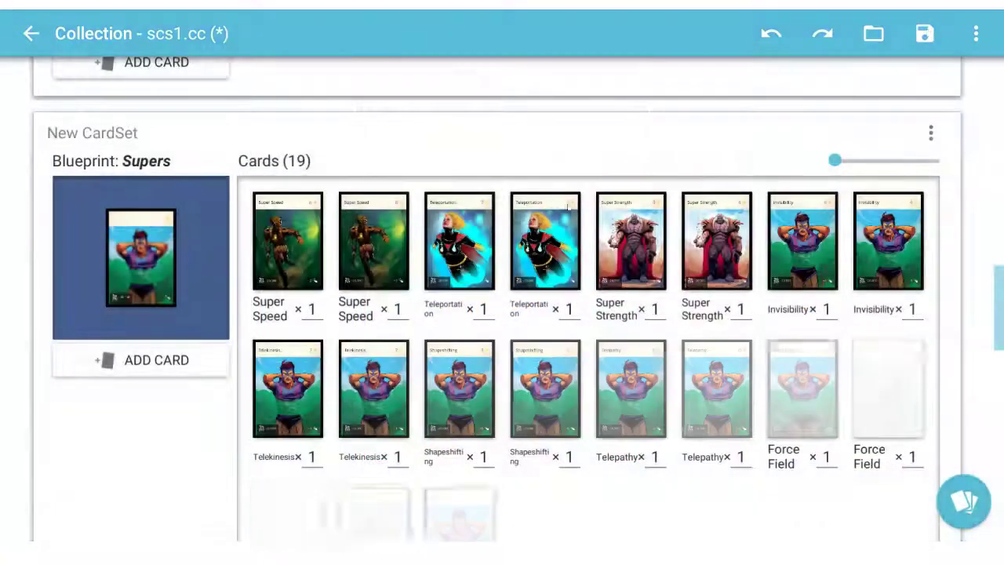
pyautogui.click(287, 241)
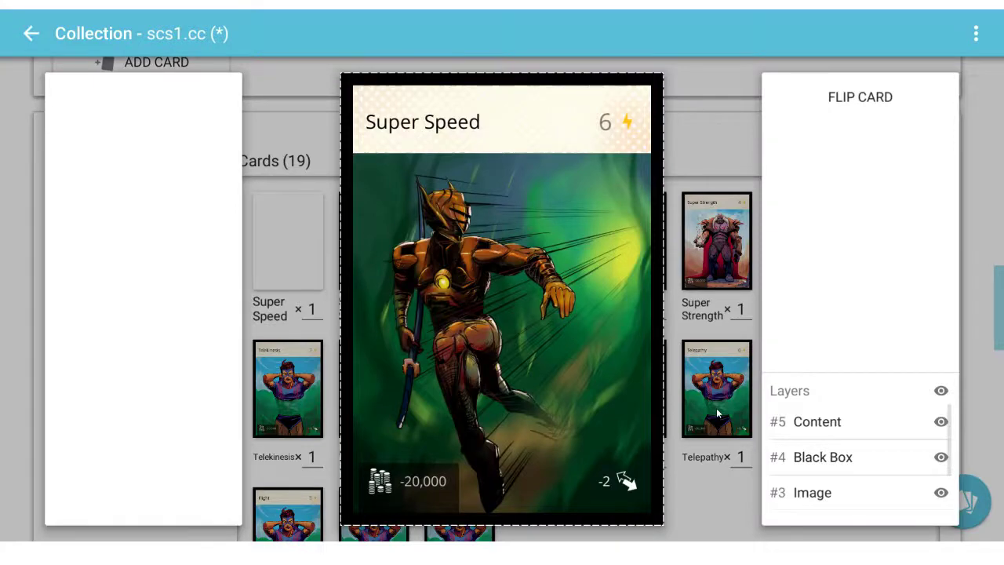
pyautogui.click(716, 408)
# - Review the Black Box image's settings and element type choices in the Supers blueprint, and check the first Super Speed card enlarged
pyautogui.click(142, 258)
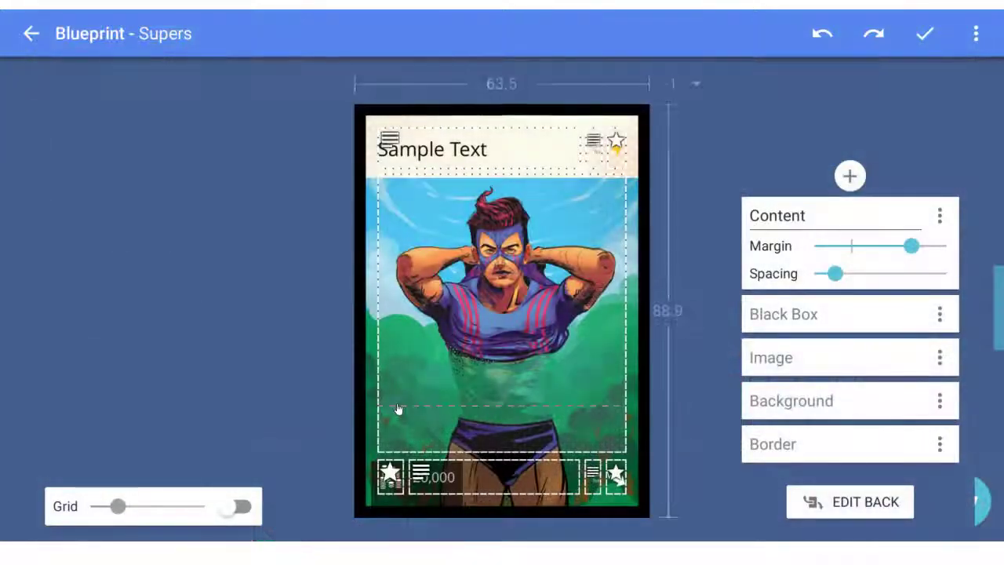
pyautogui.click(814, 317)
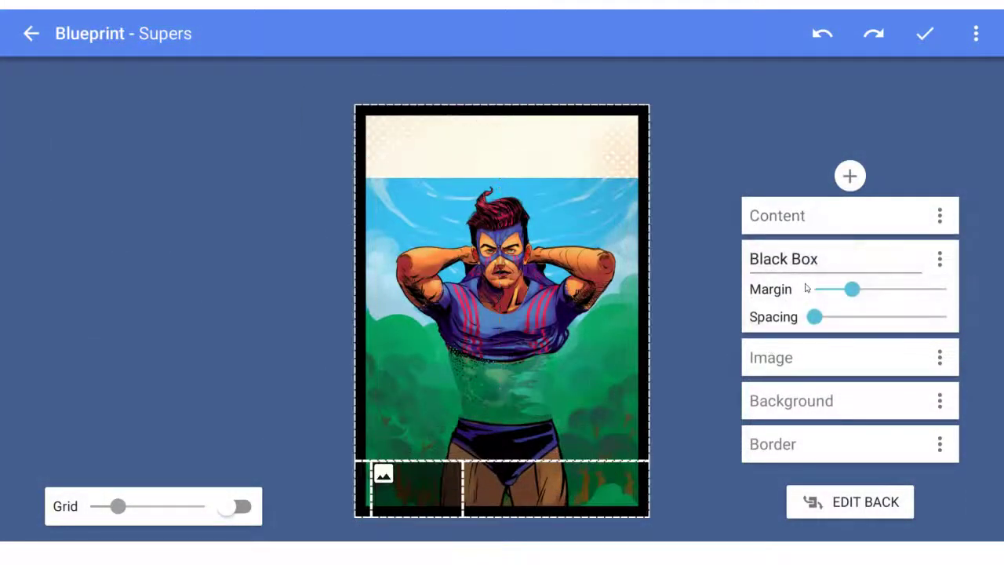
pyautogui.click(421, 486)
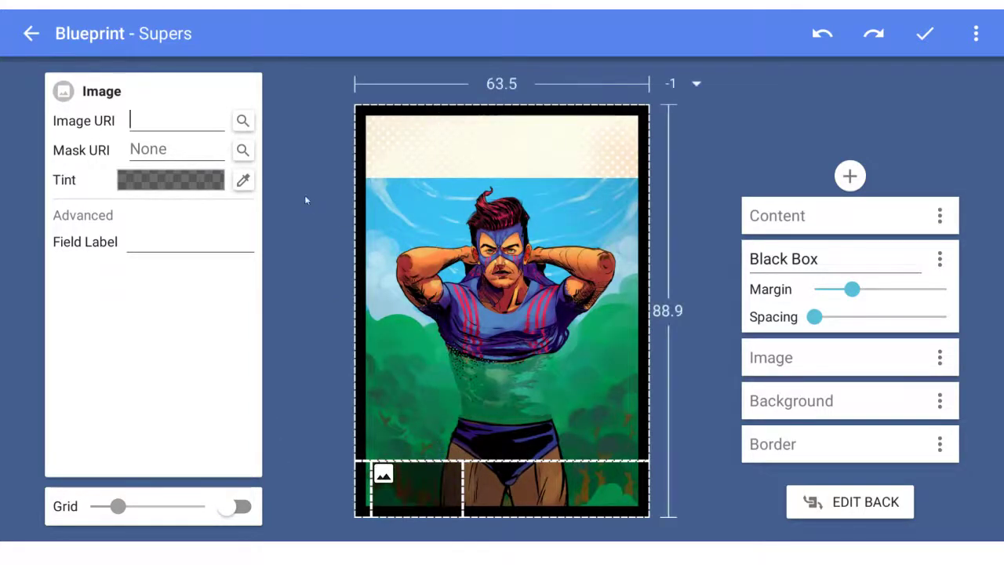
pyautogui.click(433, 480)
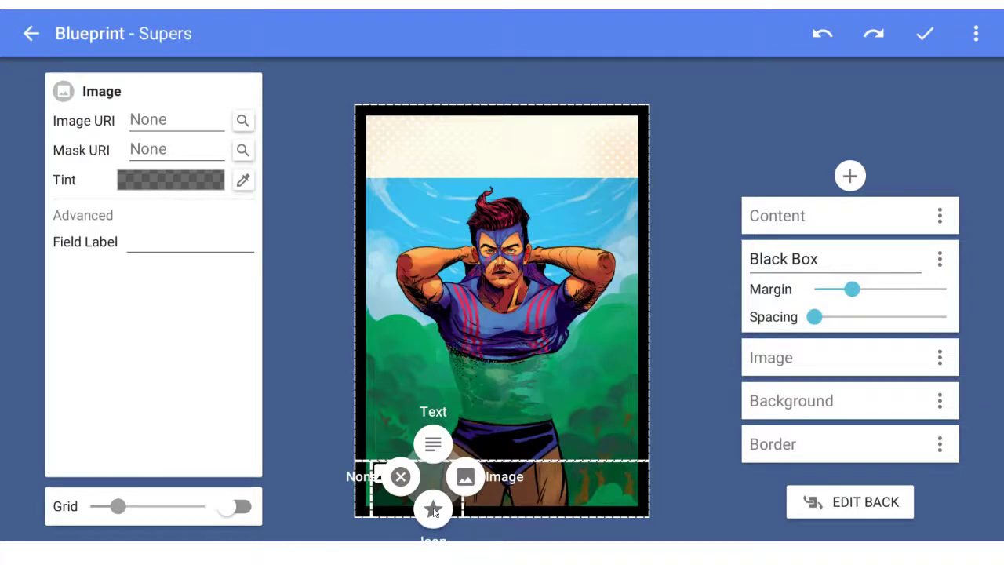
pyautogui.click(430, 343)
pyautogui.click(436, 338)
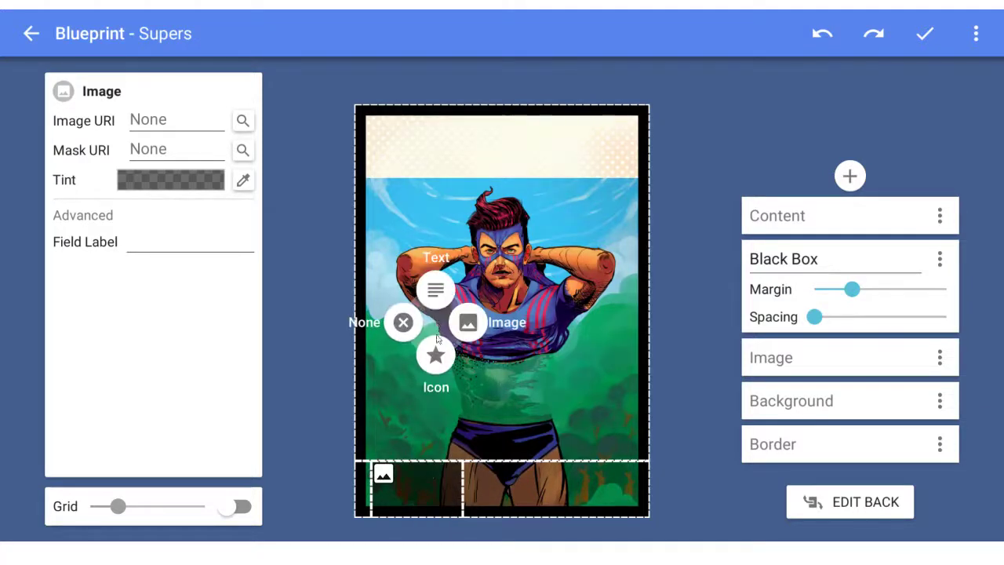
pyautogui.click(405, 474)
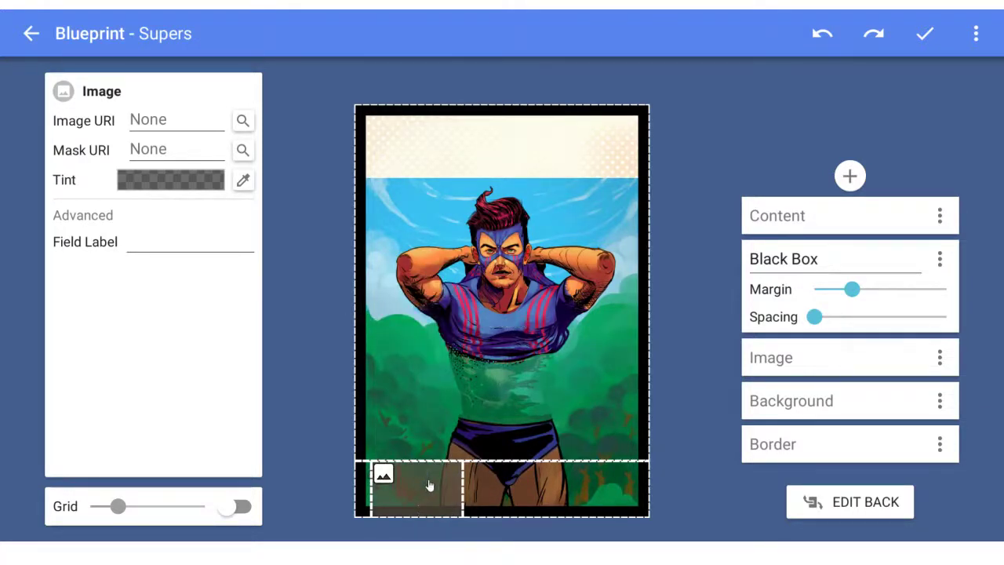
pyautogui.click(429, 482)
pyautogui.click(224, 288)
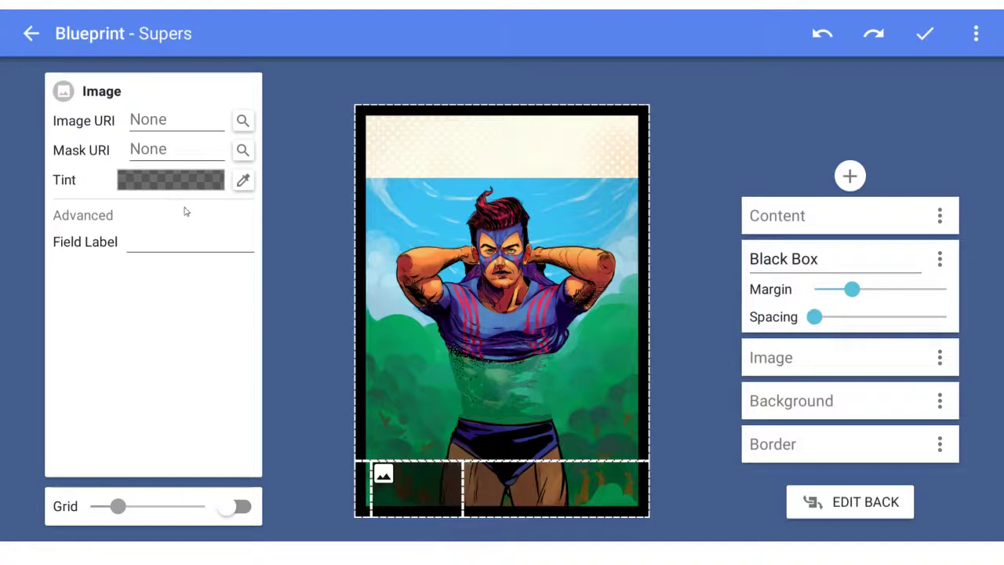
pyautogui.click(925, 34)
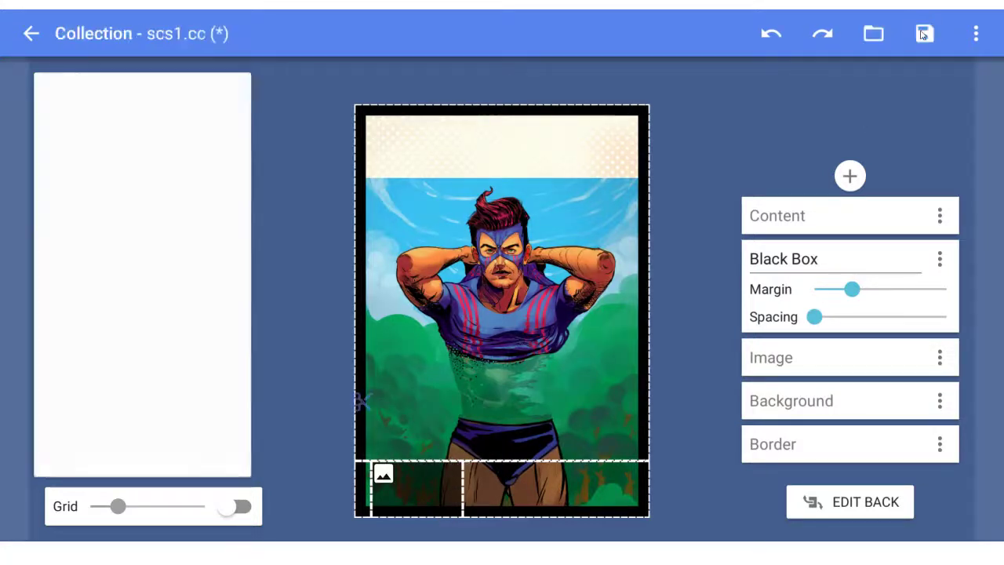
pyautogui.click(288, 235)
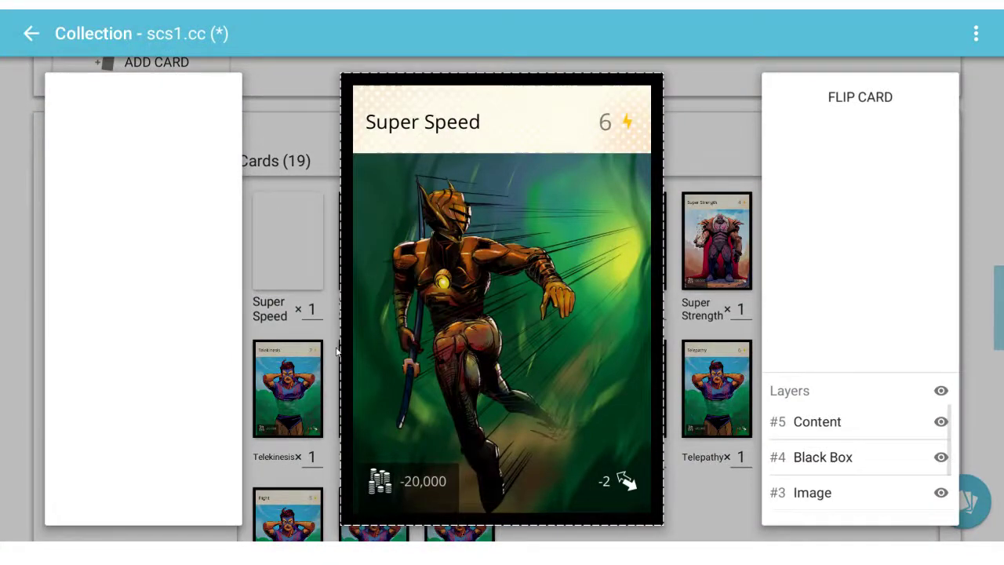
# - Inspect the divisions of the Supers blueprint's Black Box layer, return to the collection, and view the first Super Speed card enlarged
pyautogui.click(685, 156)
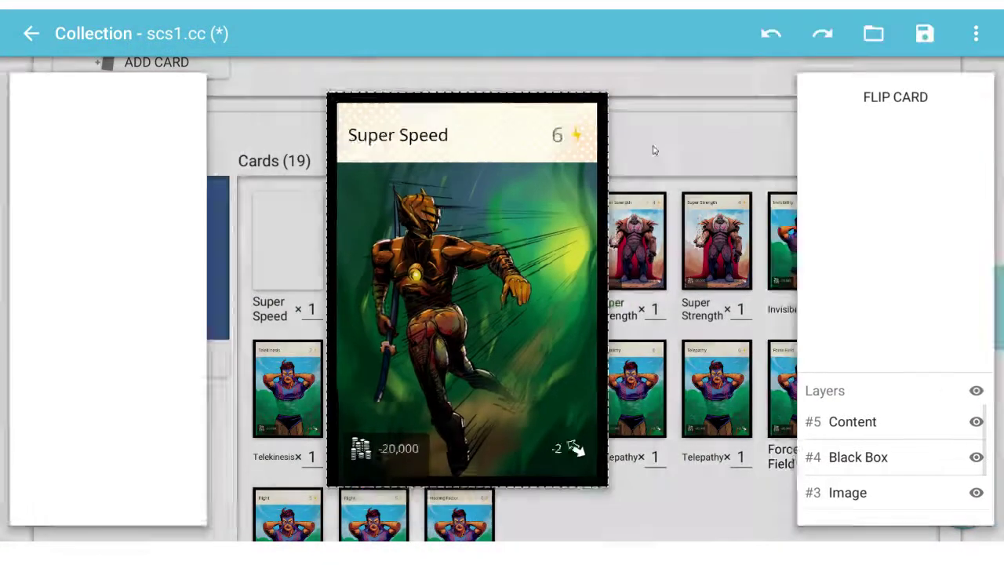
pyautogui.click(152, 255)
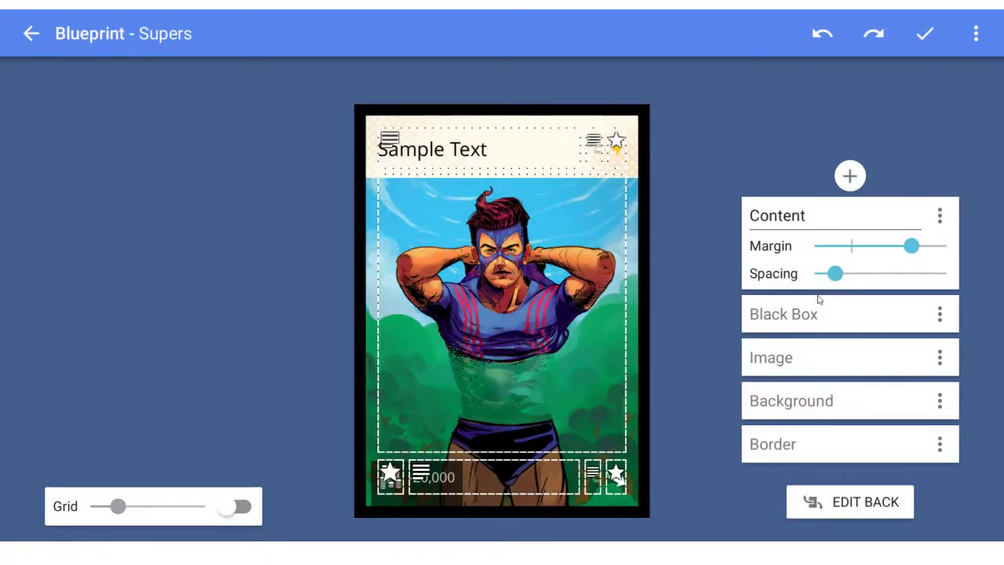
pyautogui.click(819, 302)
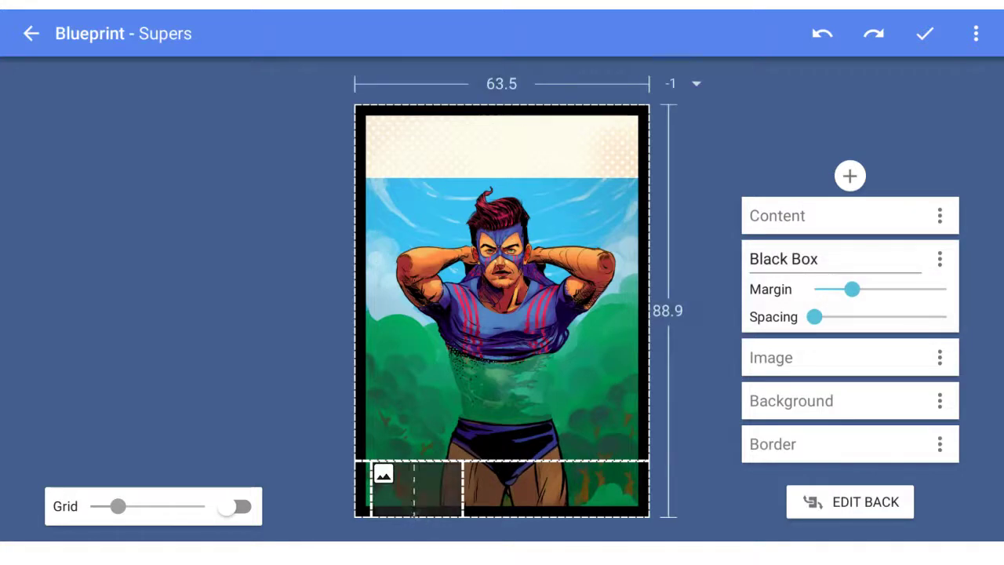
pyautogui.click(372, 507)
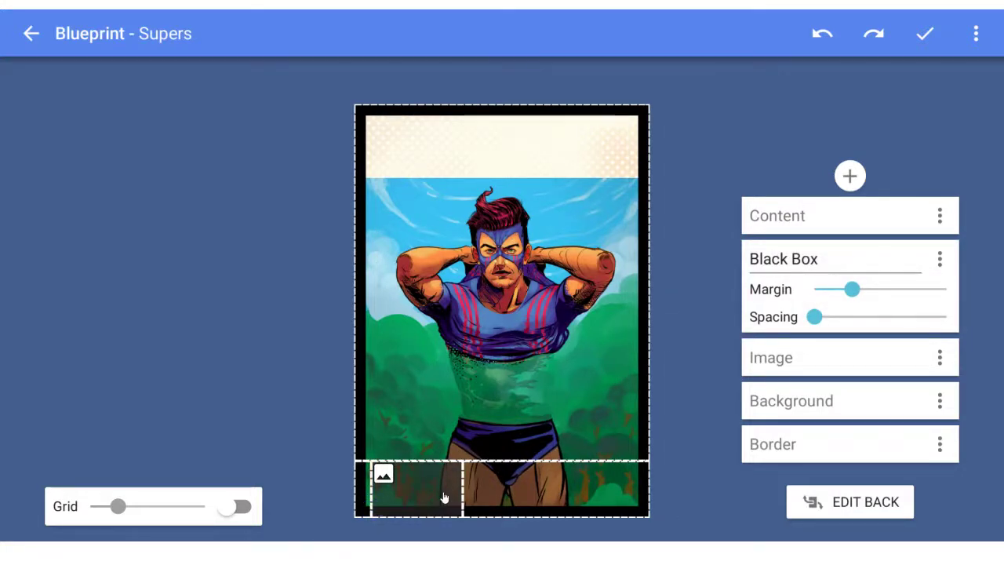
pyautogui.click(920, 35)
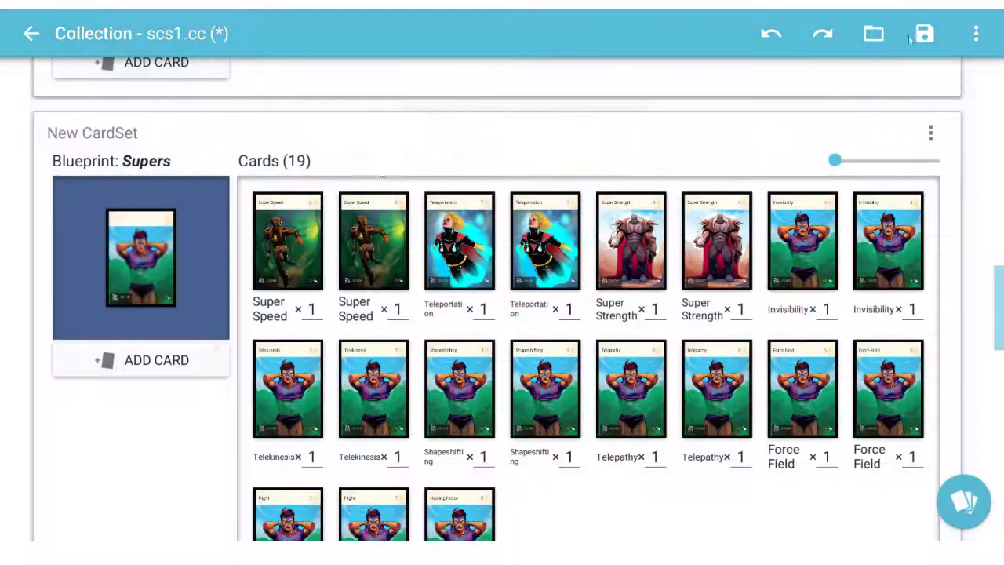
pyautogui.click(290, 263)
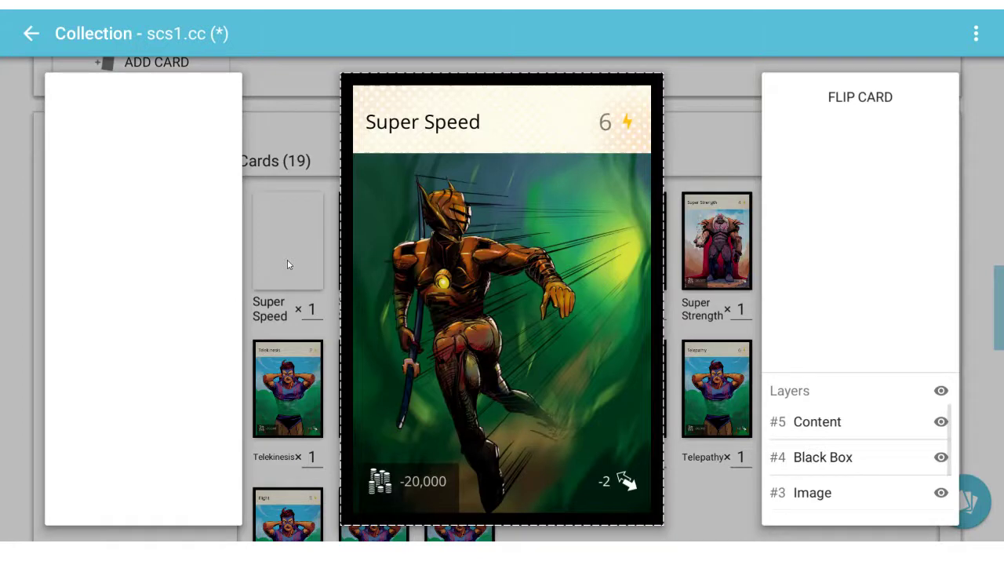
pyautogui.click(691, 102)
# - Merge the divided bottom strip of the Supers blueprint's Black Box layer into one full-width area and place an Image element in it
pyautogui.click(142, 258)
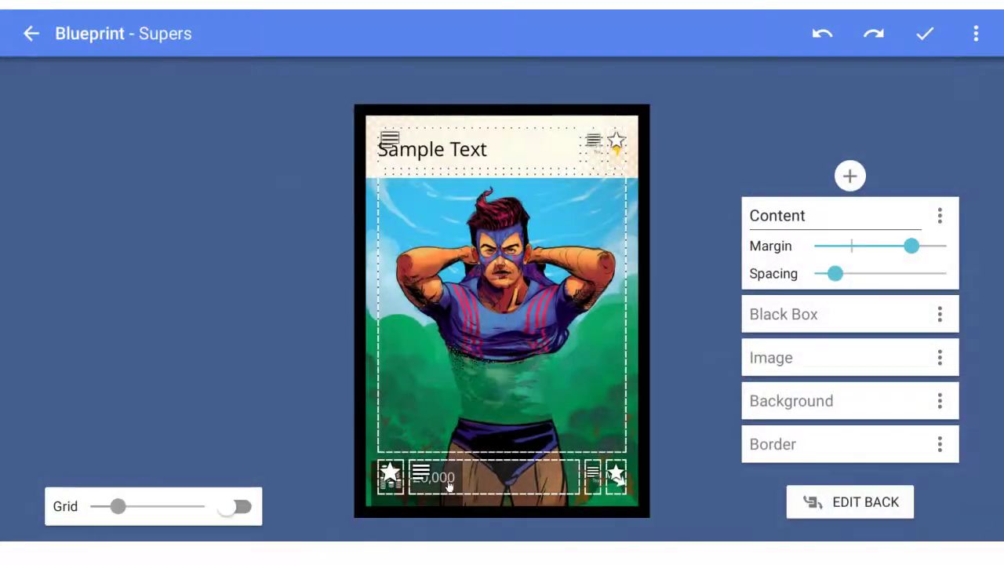
pyautogui.click(830, 328)
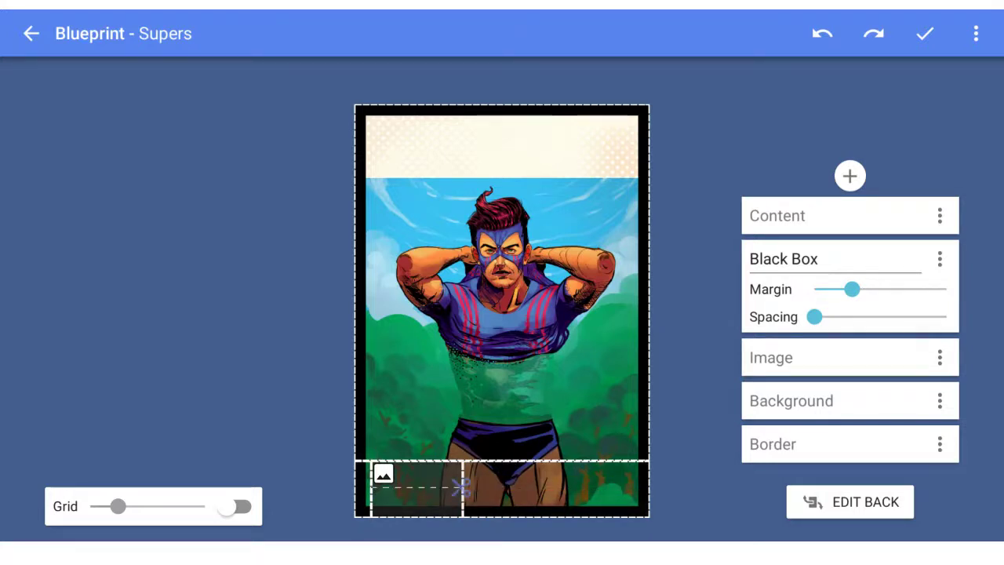
pyautogui.click(371, 490)
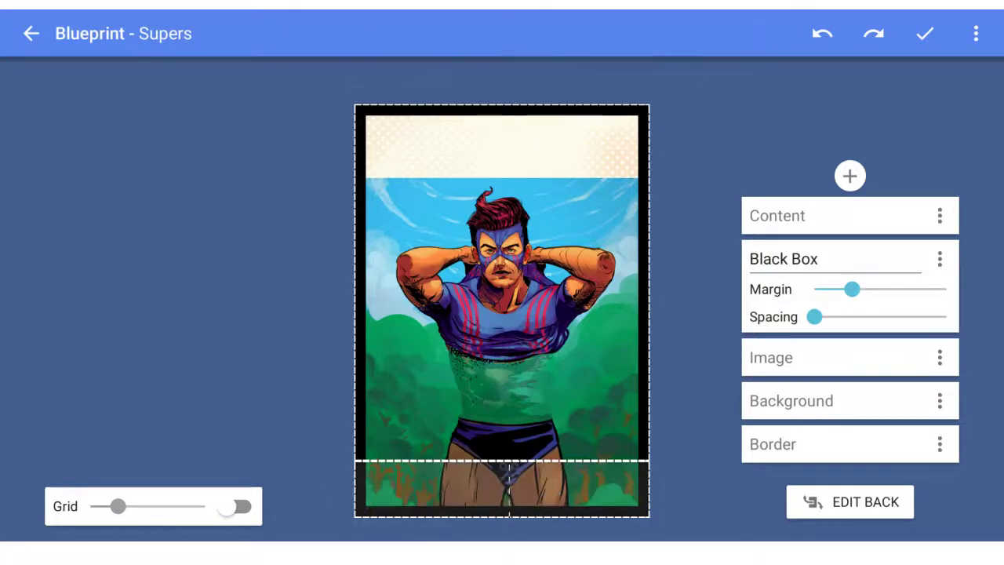
pyautogui.click(469, 486)
pyautogui.click(496, 481)
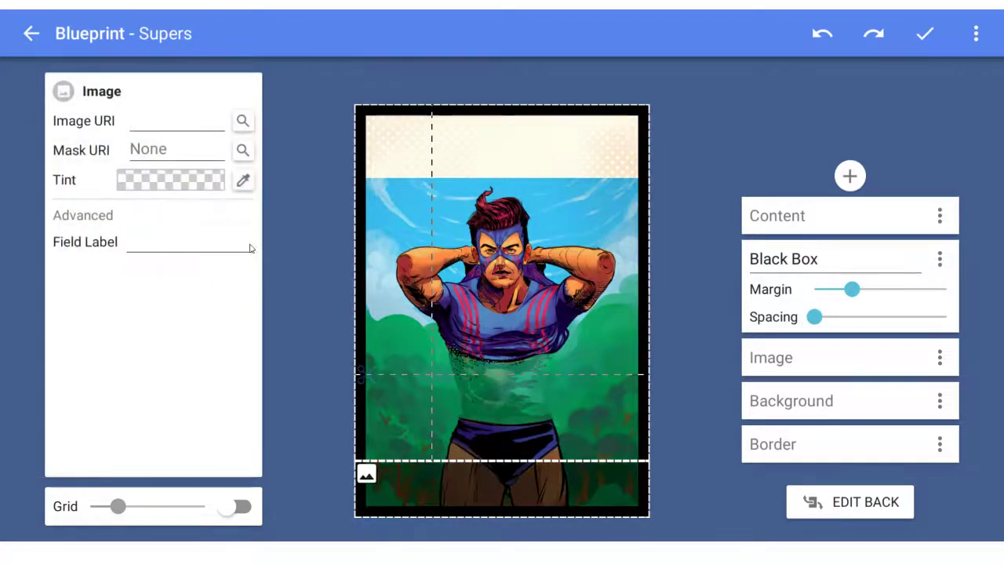
# - Set the full-width Black Box image's tint to semi-transparent black (0000007D) and apply the blueprint changes
pyautogui.click(242, 180)
pyautogui.moveTo(630, 419); pyautogui.dragTo(587, 403)
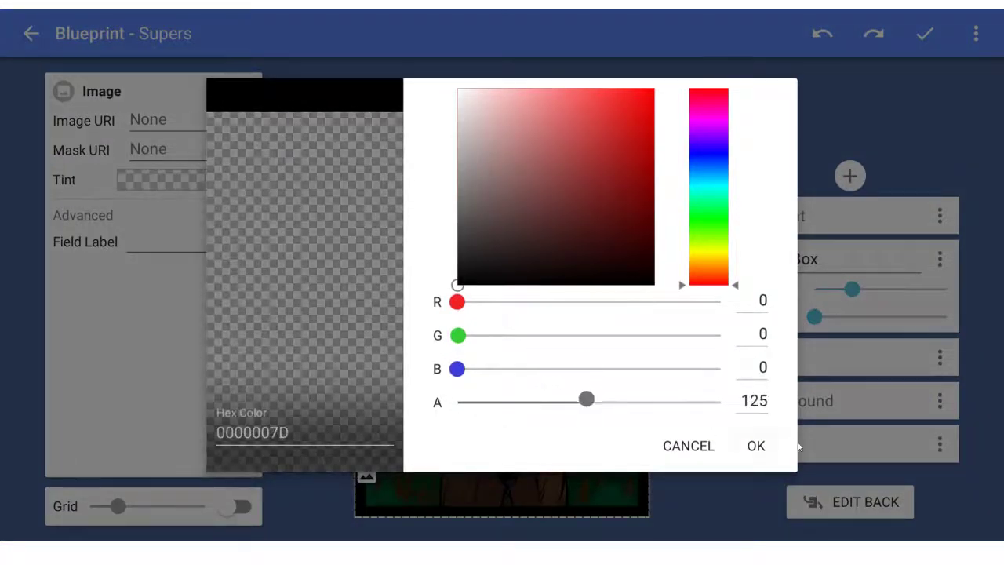
pyautogui.click(756, 446)
pyautogui.click(925, 33)
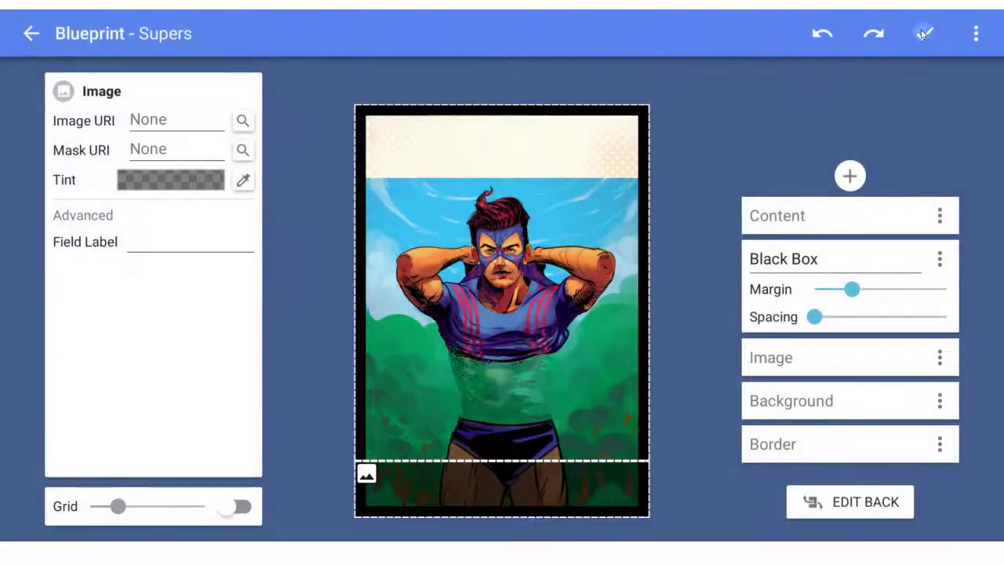
# - Check the full-width black strip on the enlarged Super Speed, Super Strength, Shapeshifting and Teleportation cards
pyautogui.click(312, 245)
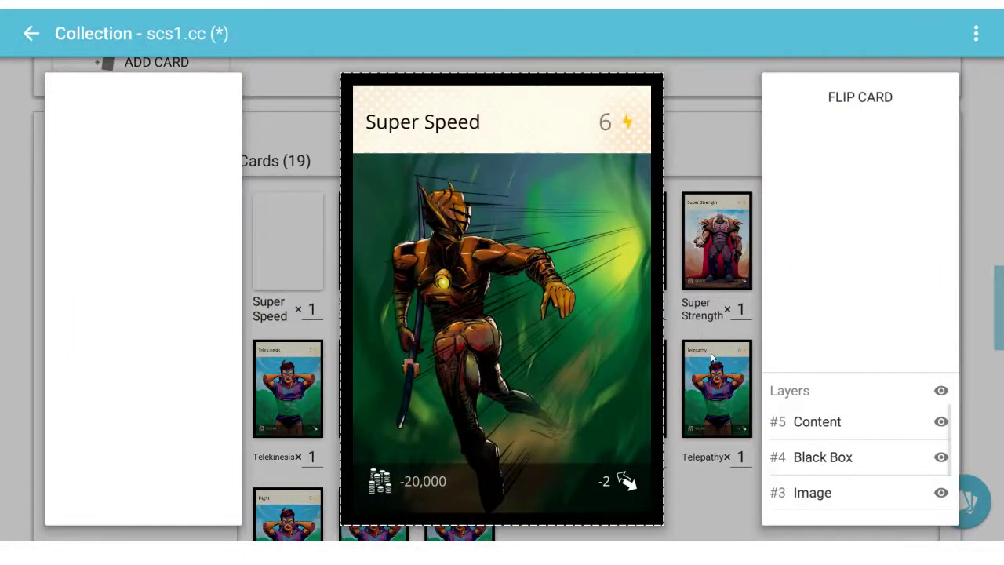
pyautogui.click(715, 358)
pyautogui.click(709, 274)
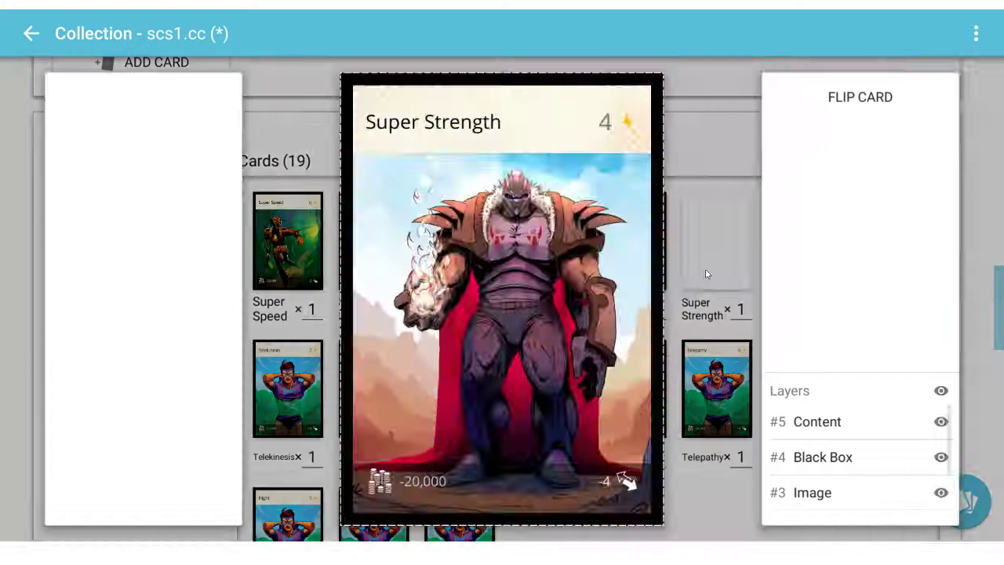
pyautogui.click(714, 333)
pyautogui.click(547, 393)
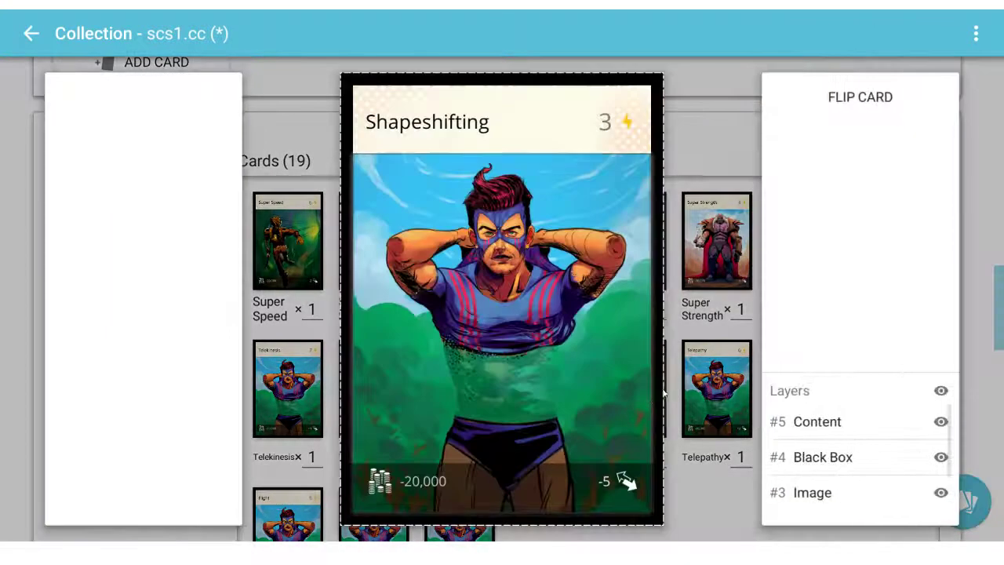
pyautogui.click(736, 464)
pyautogui.click(481, 281)
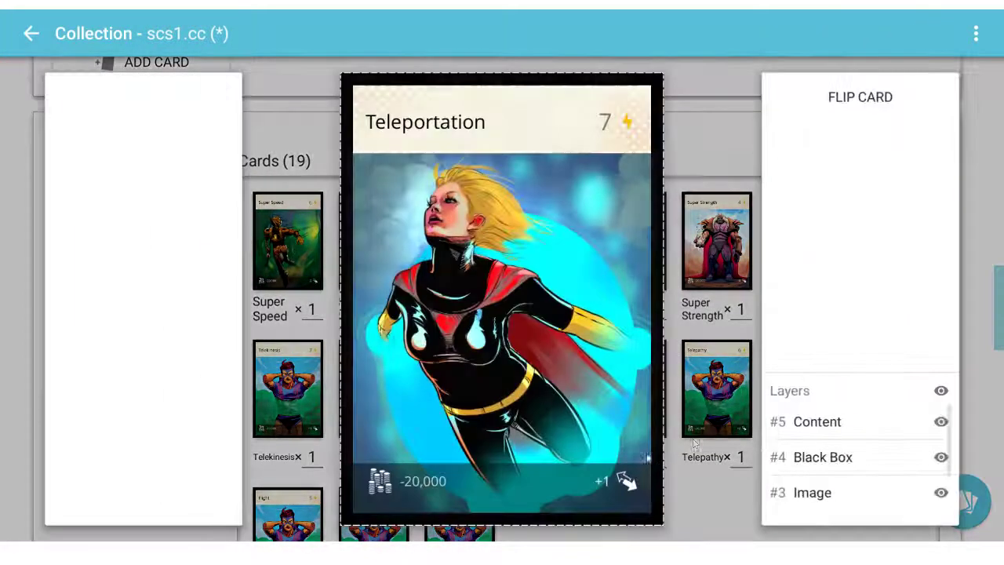
pyautogui.click(694, 444)
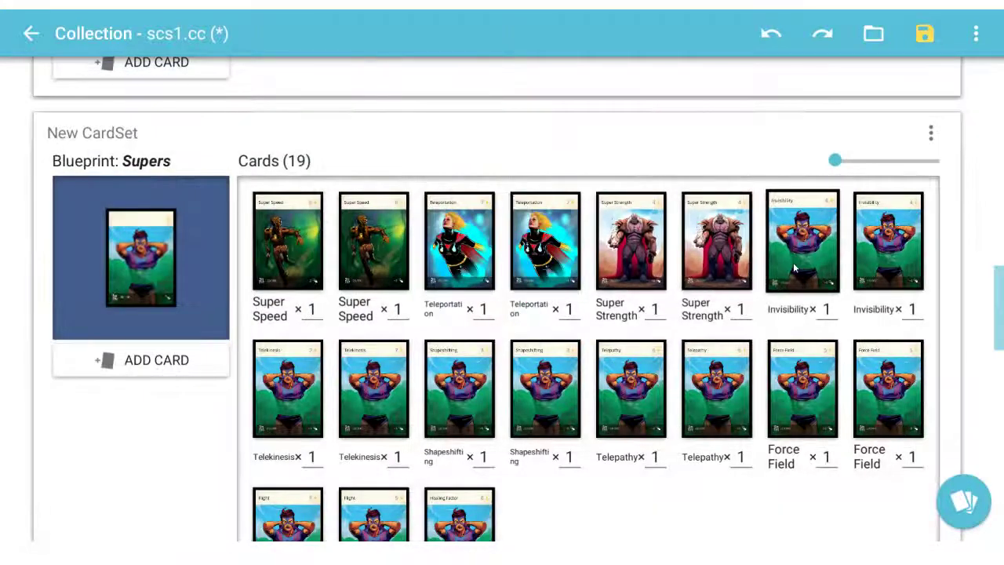
# - Browse for an artwork file for the first Invisibility card's image and leave the enlarged card
pyautogui.click(800, 252)
pyautogui.click(561, 292)
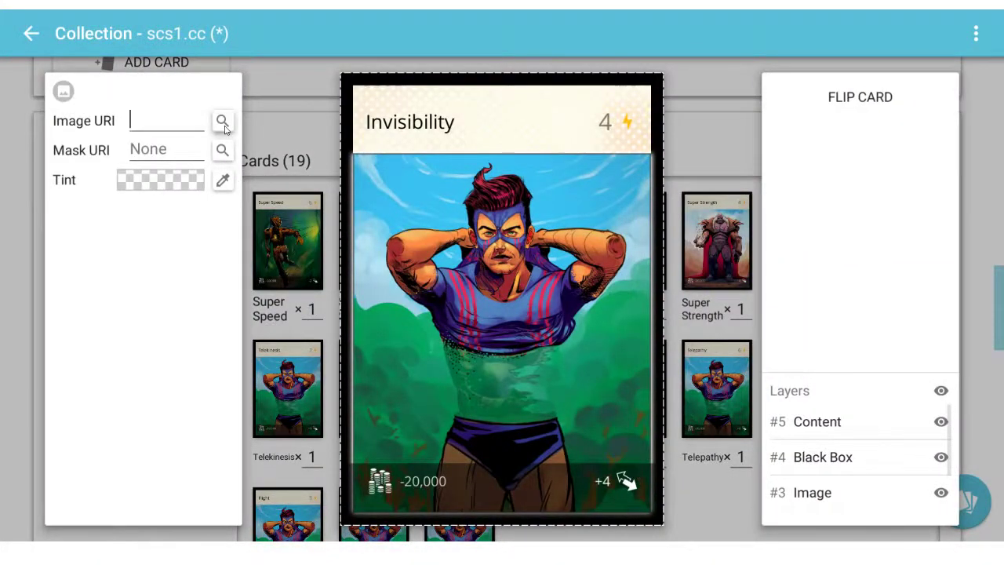
pyautogui.click(223, 122)
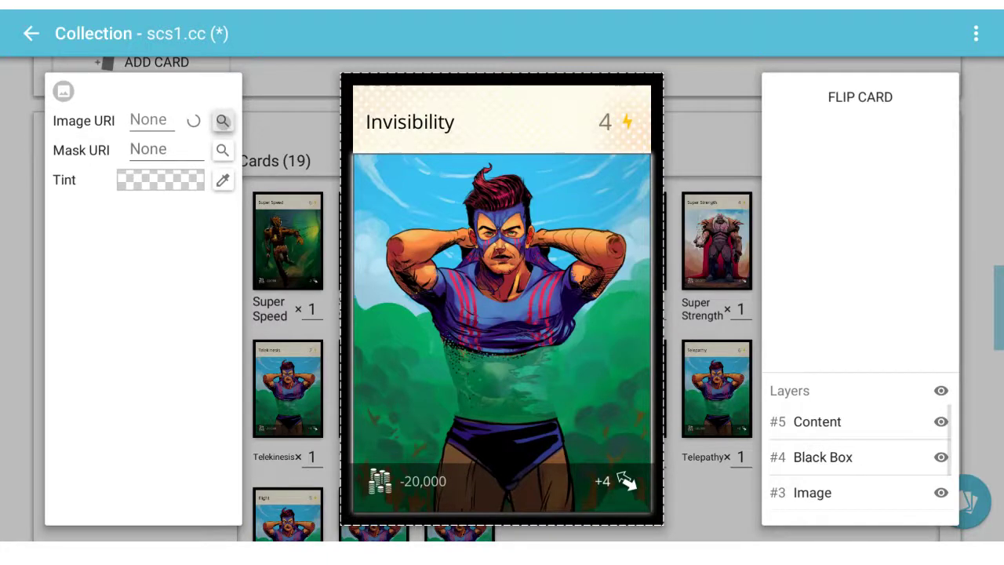
pyautogui.click(725, 160)
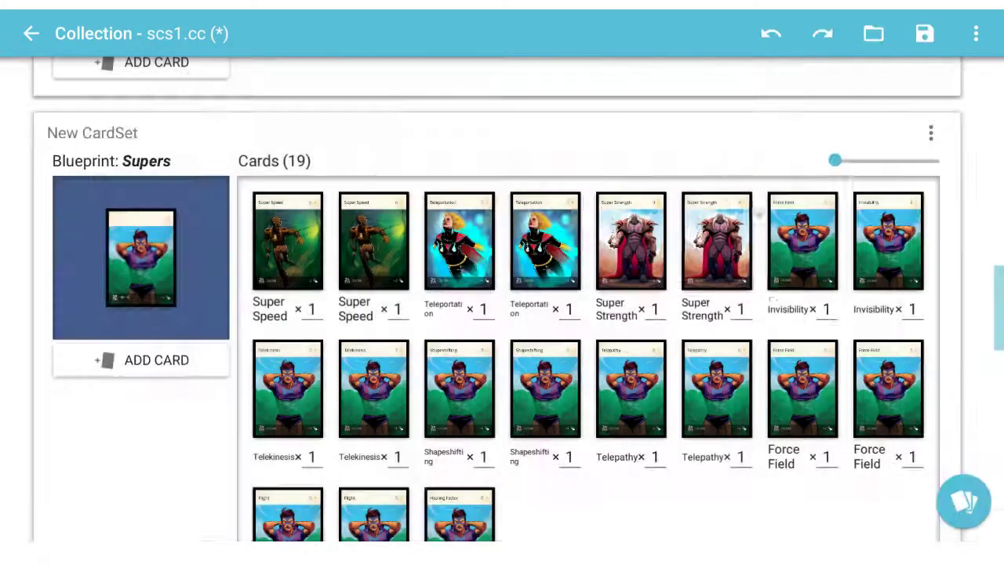
# - Set the first Telekinesis card's image to the artwork of the figure levitating a glowing knotted fork and spoon
pyautogui.click(290, 389)
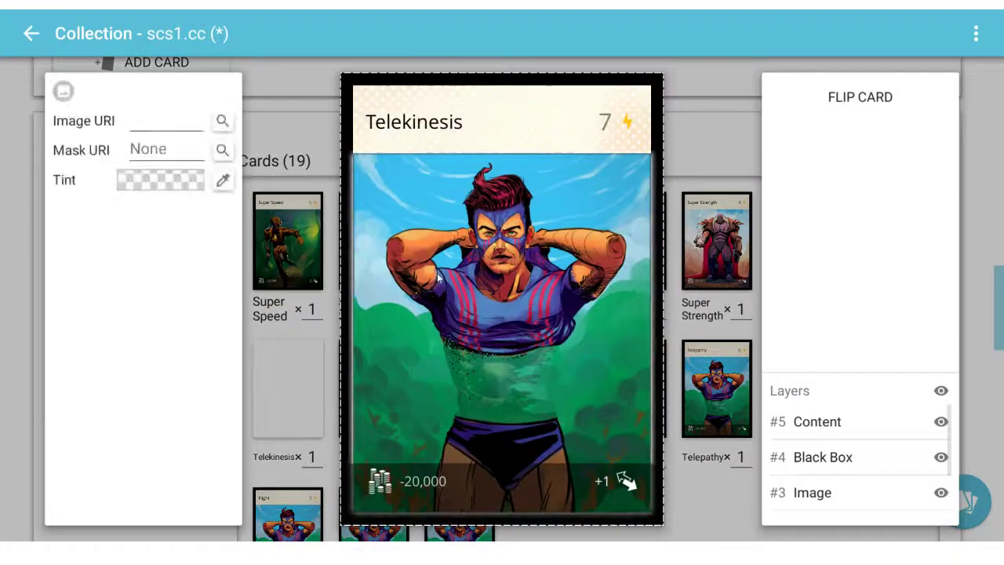
pyautogui.click(222, 120)
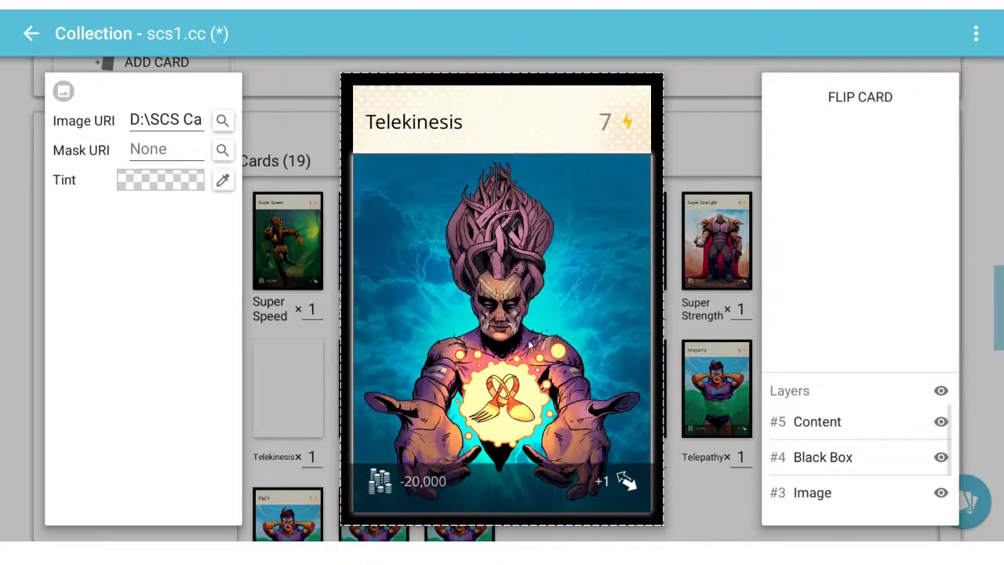
pyautogui.click(697, 171)
# - Assign the same glowing fork-and-spoon artwork to the second Telekinesis card and check that card enlarged
pyautogui.click(385, 408)
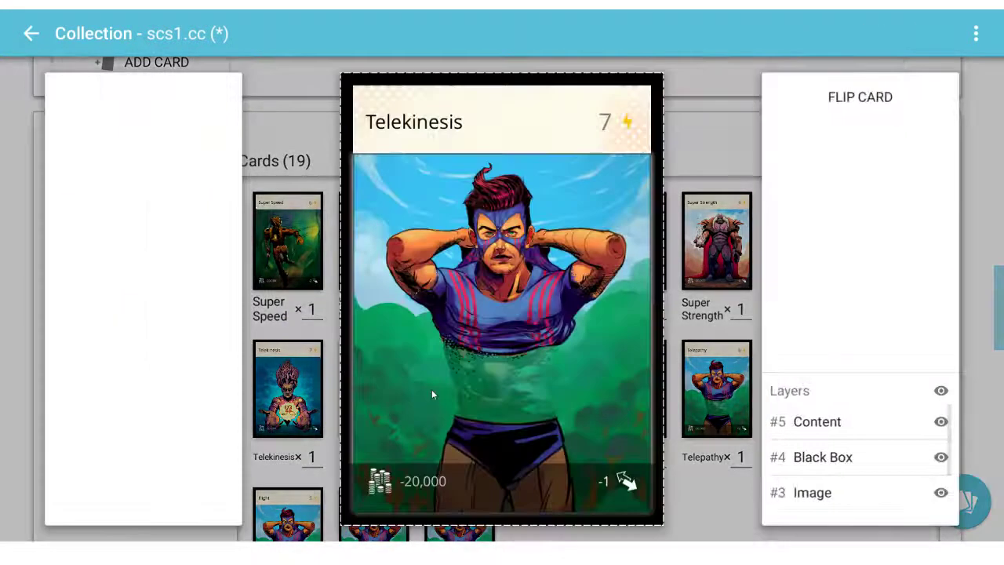
pyautogui.click(432, 389)
pyautogui.click(222, 175)
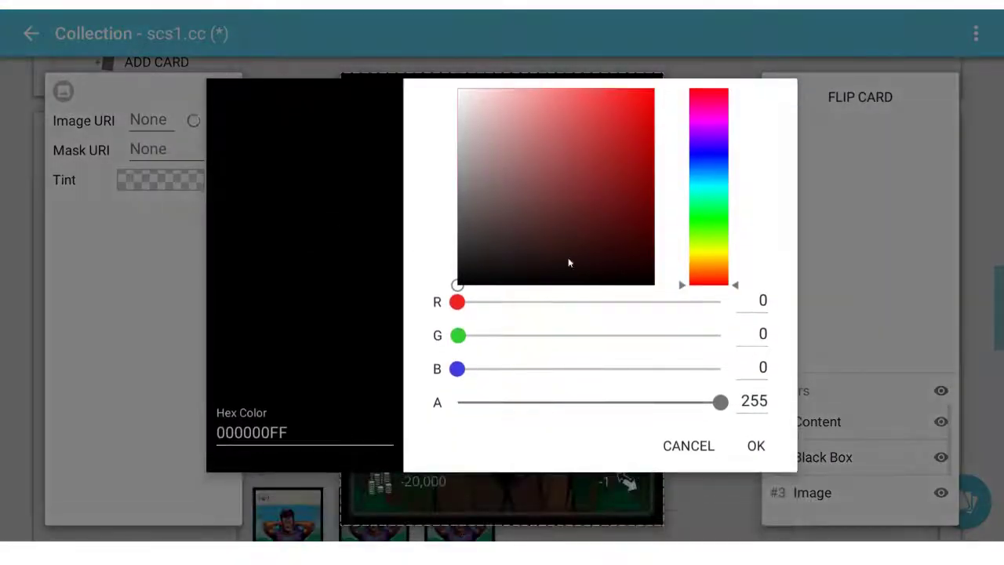
pyautogui.click(756, 446)
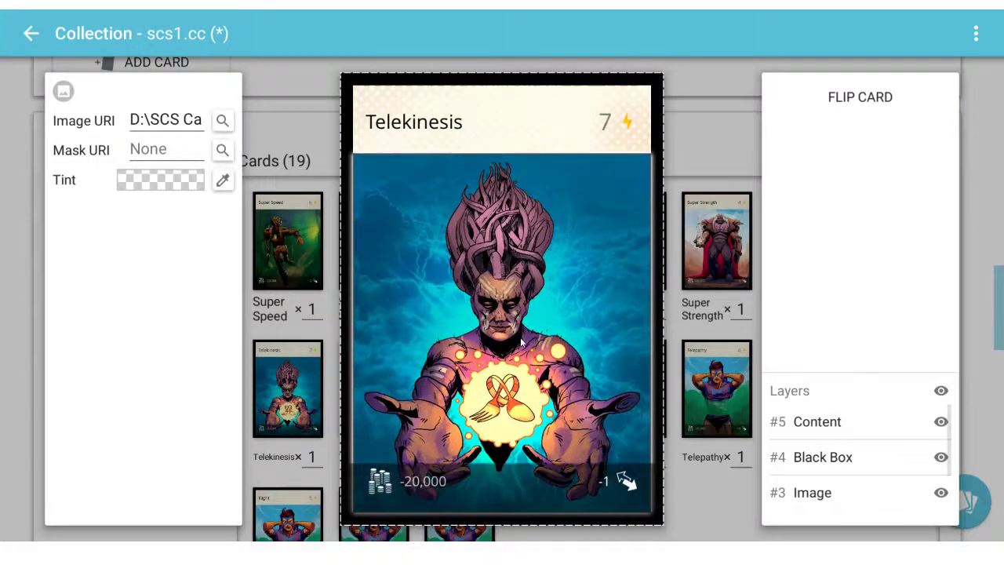
pyautogui.click(684, 112)
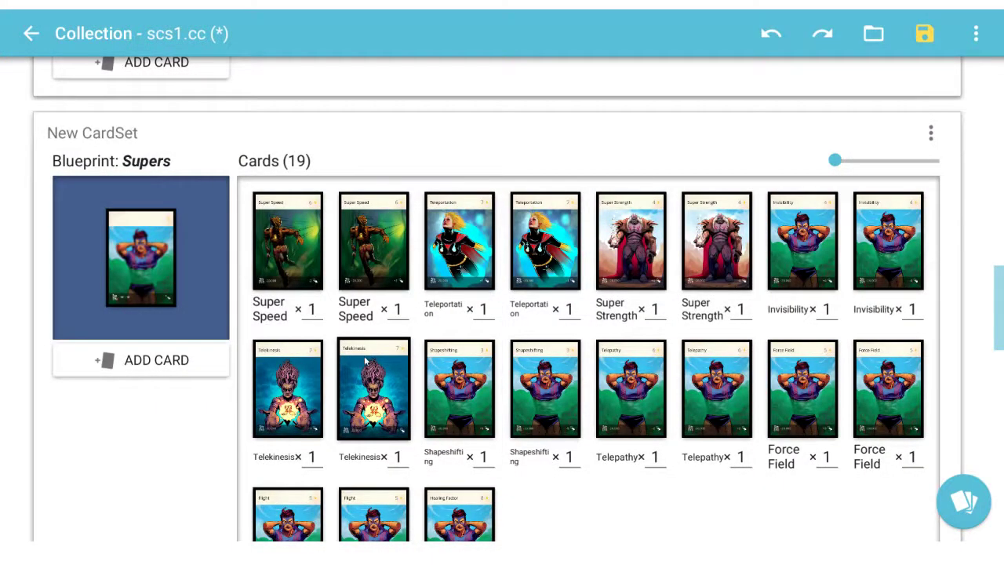
pyautogui.click(365, 361)
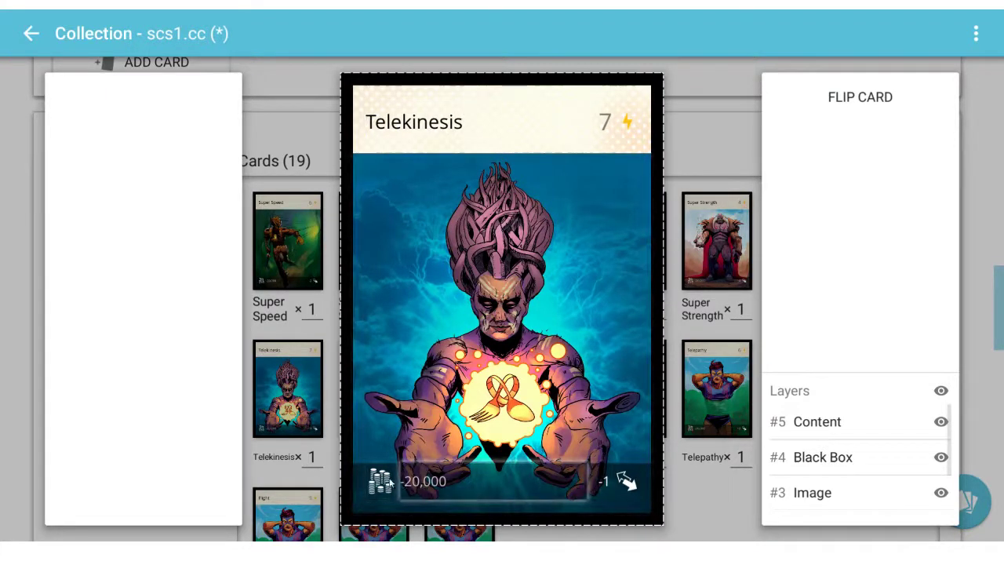
pyautogui.press('Escape')
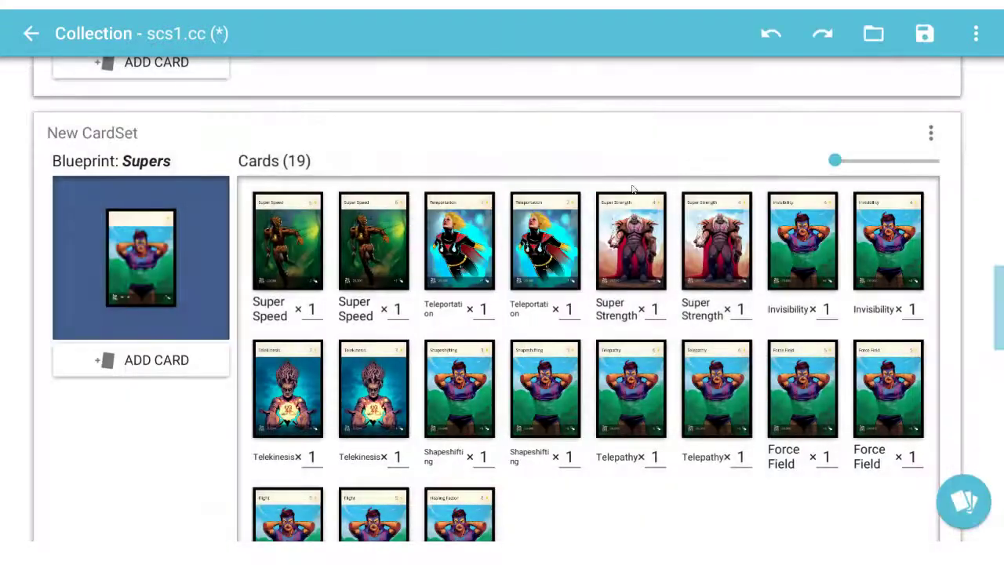
# - Examine the Punch card in the Simple card set enlarged, looking at its artwork and Starting Hand marker
pyautogui.scroll(-10, 401, 343)
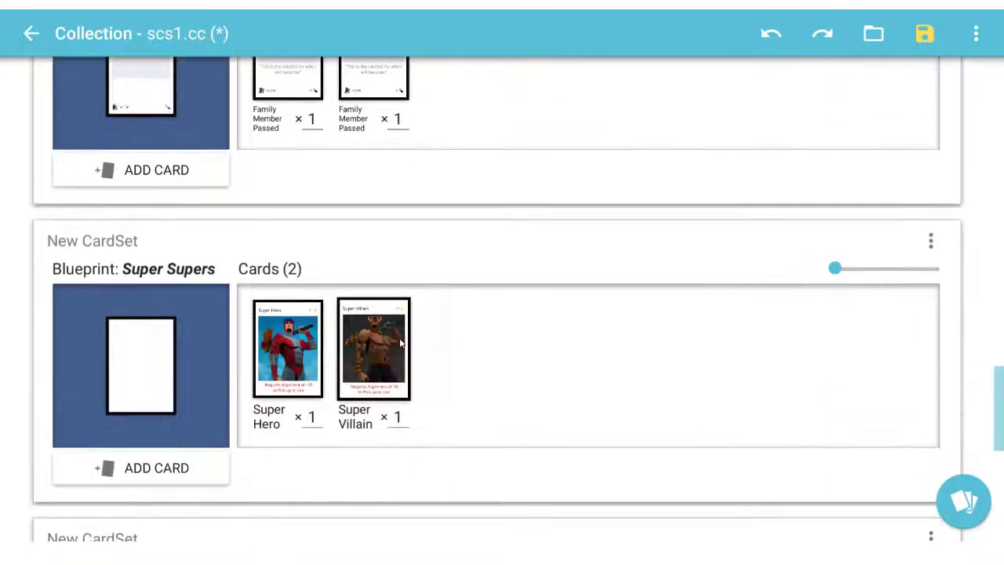
pyautogui.scroll(-8, 401, 343)
pyautogui.scroll(2, 398, 346)
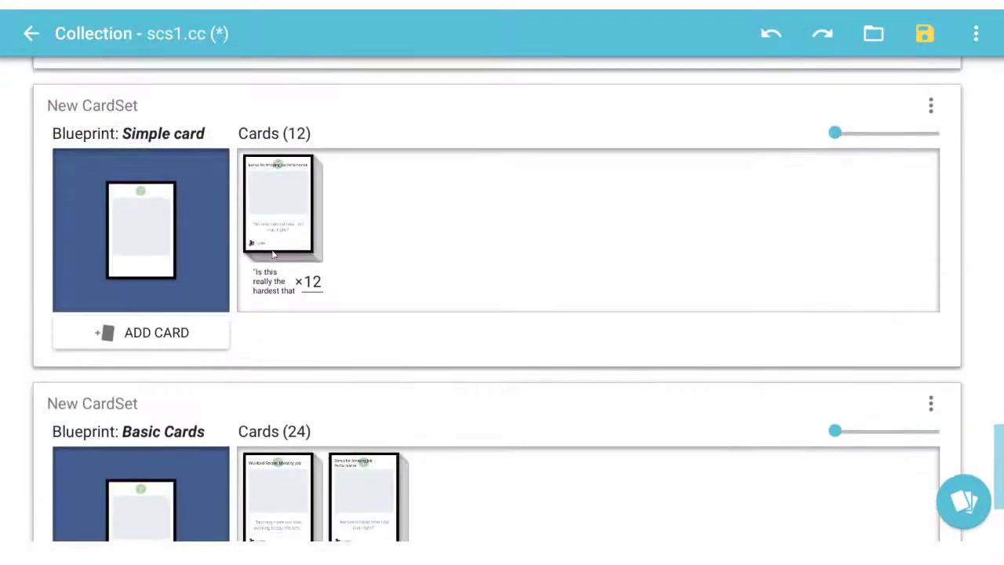
pyautogui.click(274, 253)
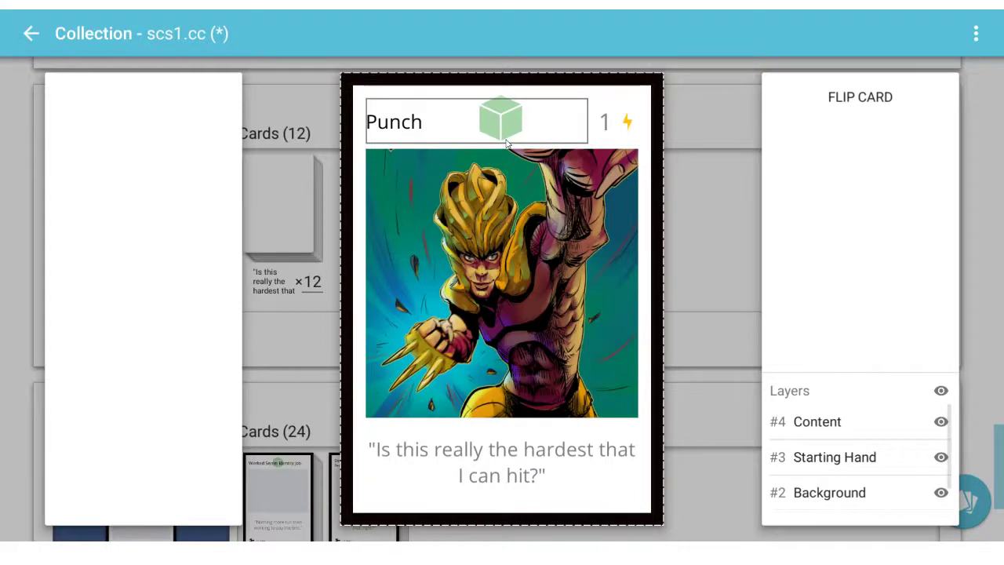
pyautogui.click(274, 326)
# - Examine the Worked Secret Identity Job and Bonus for Amazing Job Performance cards enlarged, plus the Super Villain card in the Super Supers set
pyautogui.scroll(-2, 295, 334)
pyautogui.click(312, 343)
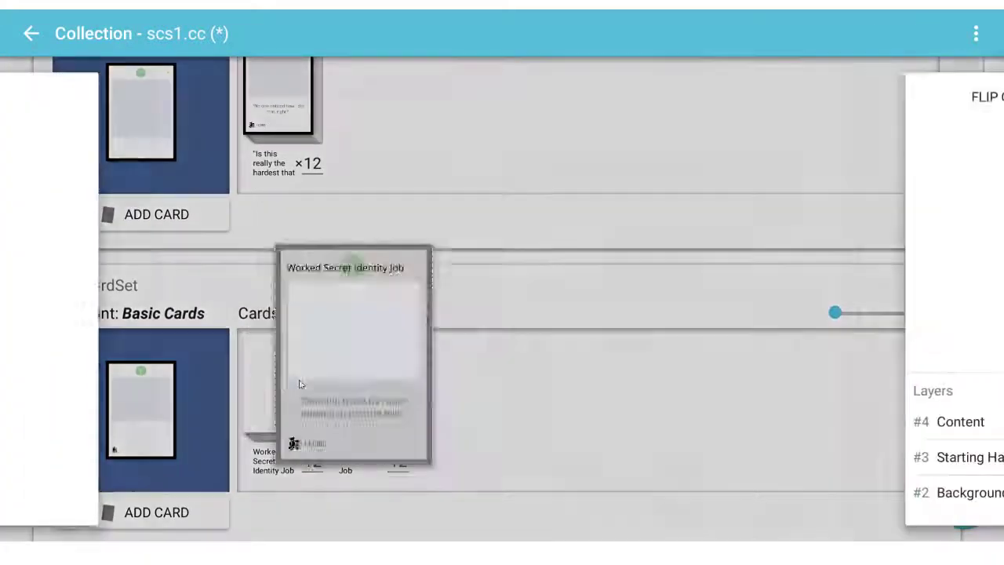
pyautogui.click(695, 321)
pyautogui.scroll(-1, 365, 358)
pyautogui.click(366, 358)
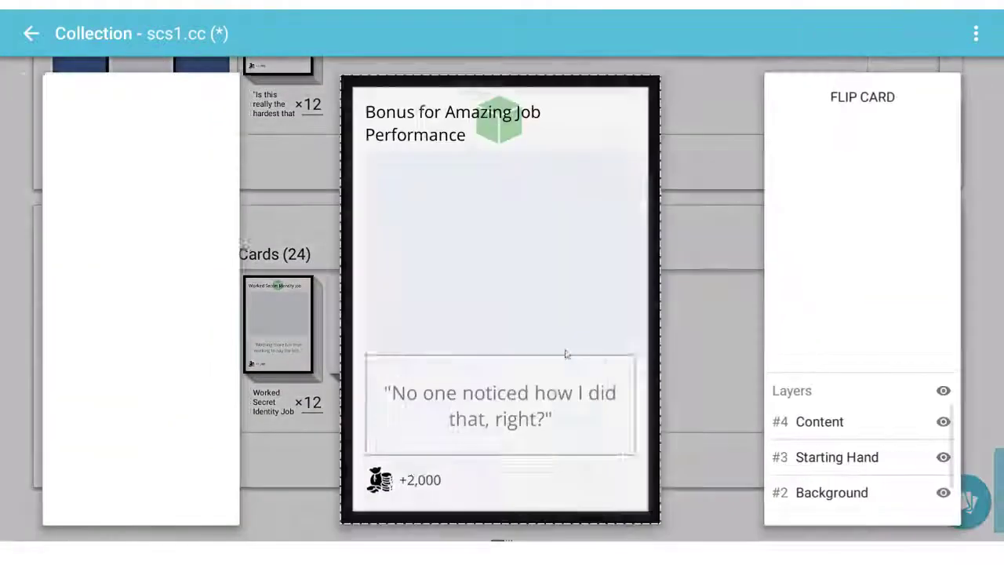
pyautogui.click(688, 301)
pyautogui.scroll(-1, 394, 335)
pyautogui.scroll(10, 394, 335)
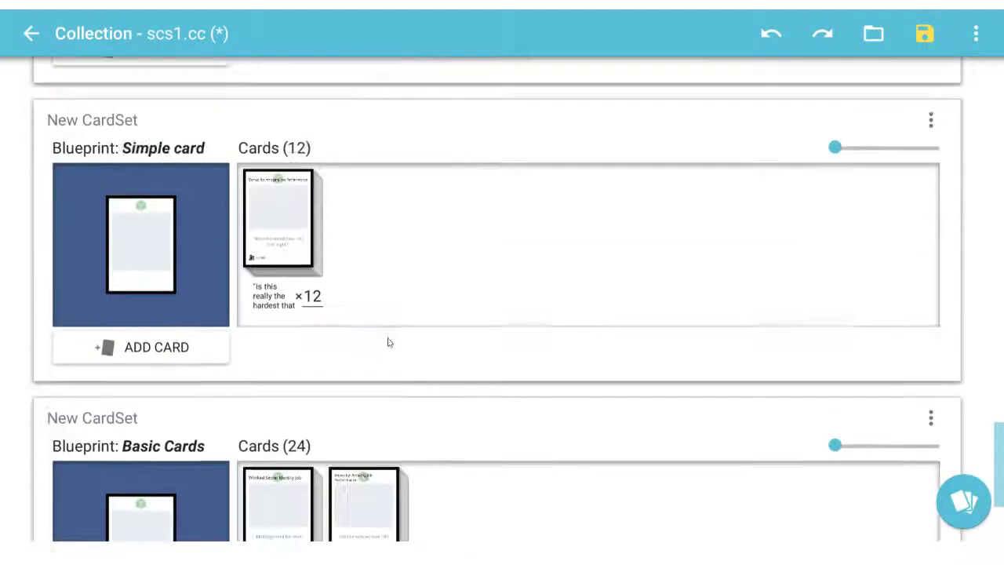
pyautogui.click(371, 295)
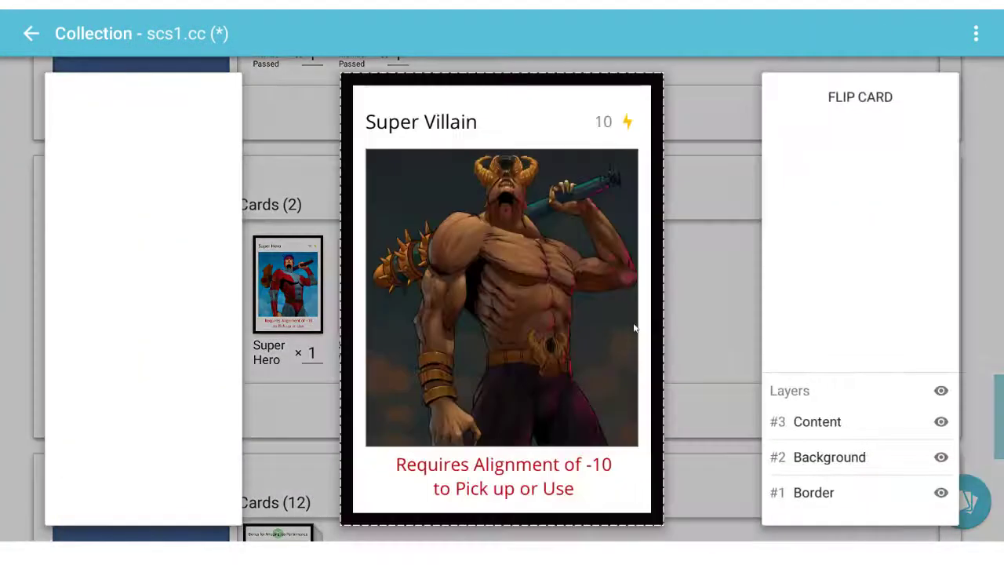
# - Close the Super Villain card and set the first Shapeshifting card's image to the artwork of the grinning man with a red lobster claw
pyautogui.click(685, 326)
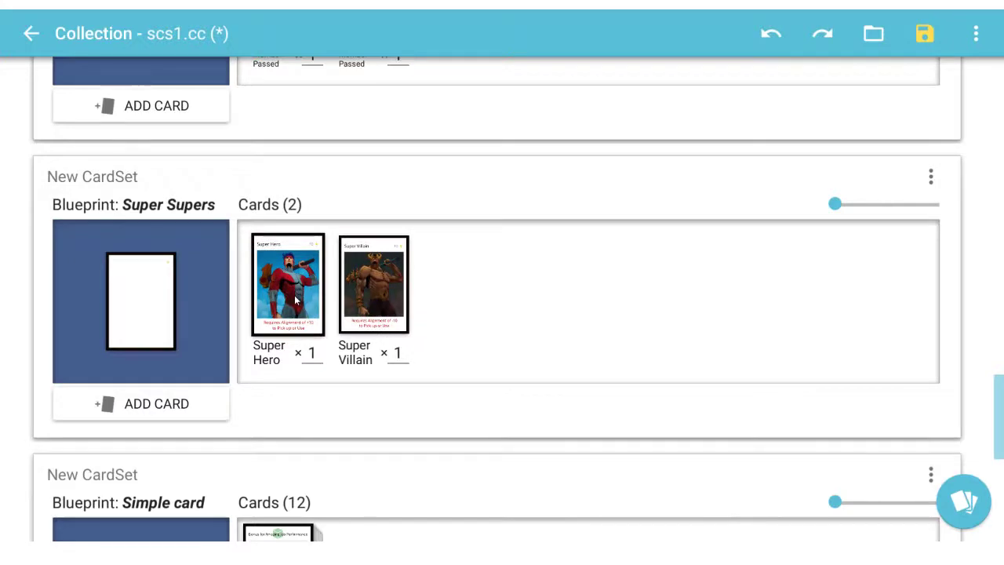
pyautogui.scroll(5, 301, 300)
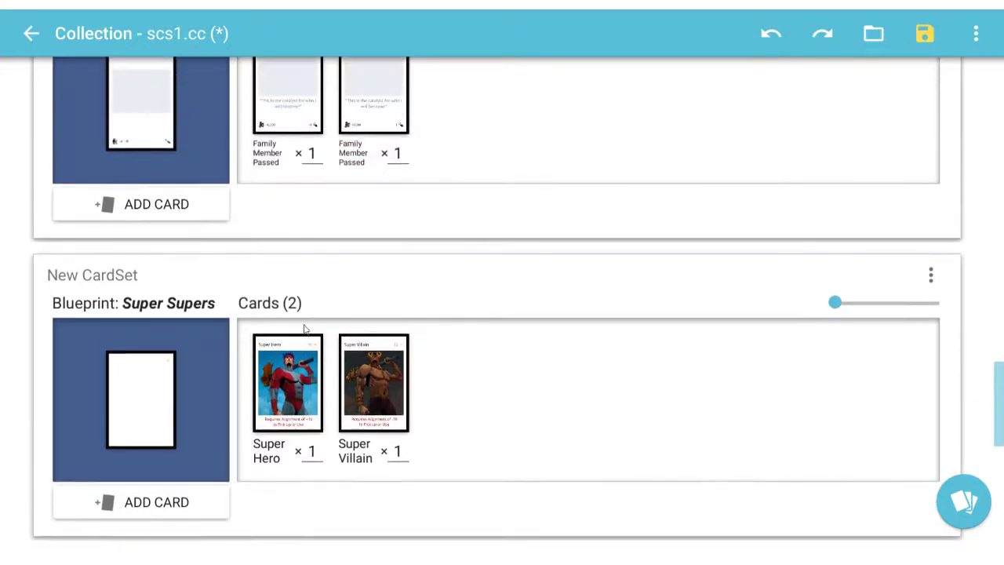
pyautogui.scroll(7, 404, 359)
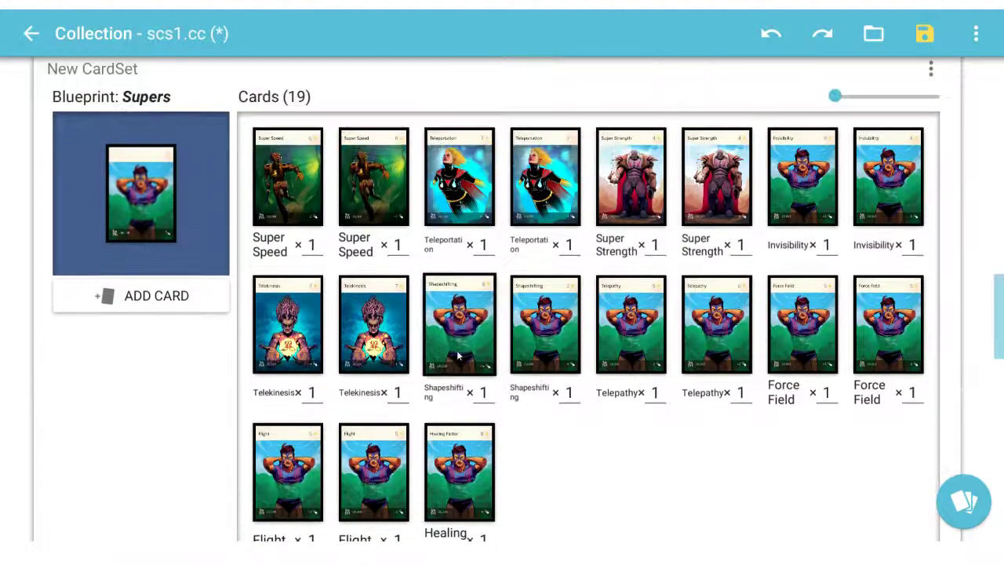
pyautogui.click(447, 323)
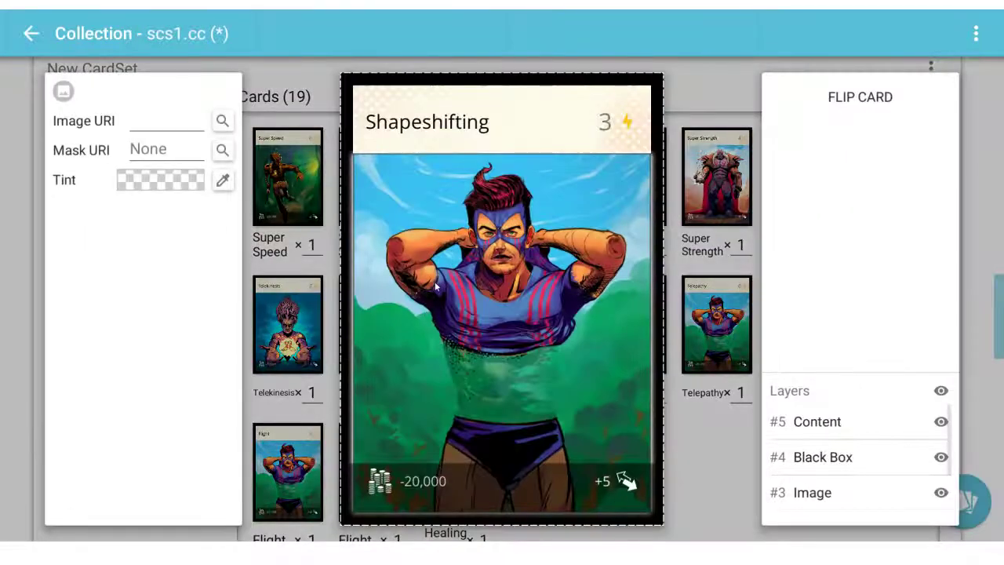
pyautogui.click(223, 122)
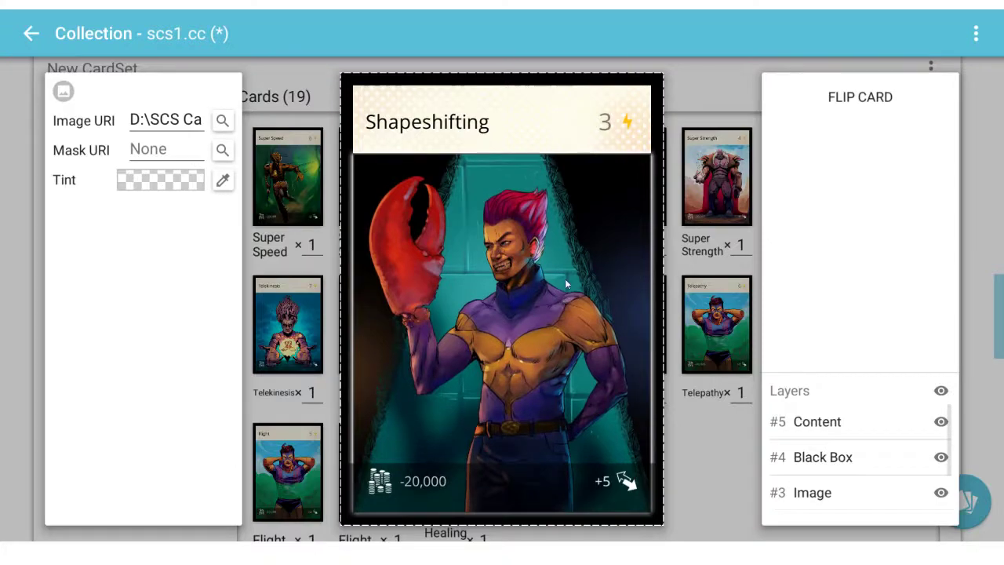
pyautogui.click(682, 270)
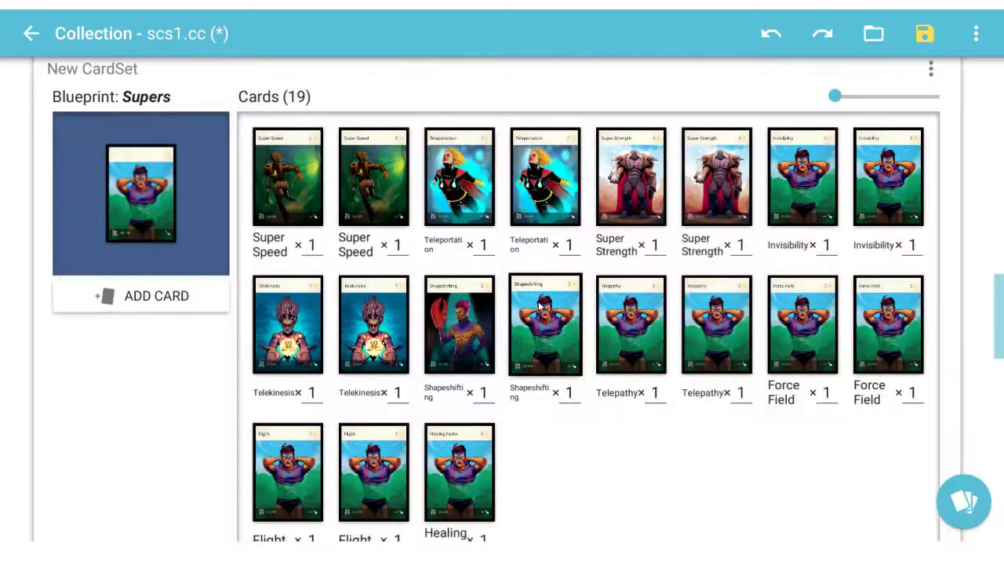
# - Assign the same lobster-claw artwork to the second Shapeshifting card in the Supers set
pyautogui.click(542, 308)
pyautogui.click(222, 121)
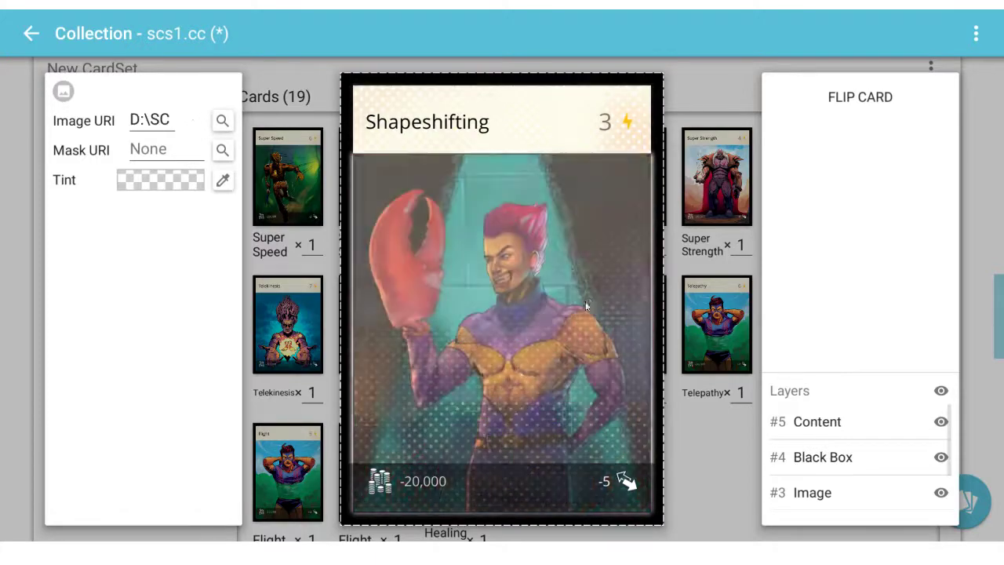
pyautogui.click(655, 162)
# - Set both Telepathy cards' images to the artwork of the bald man with red head tubes against a starry background
pyautogui.click(632, 324)
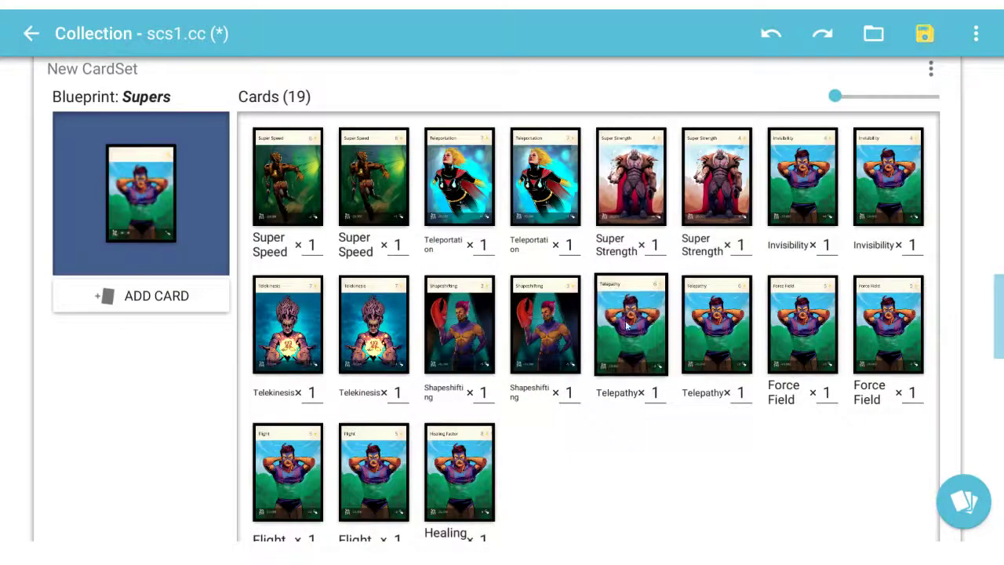
pyautogui.click(223, 120)
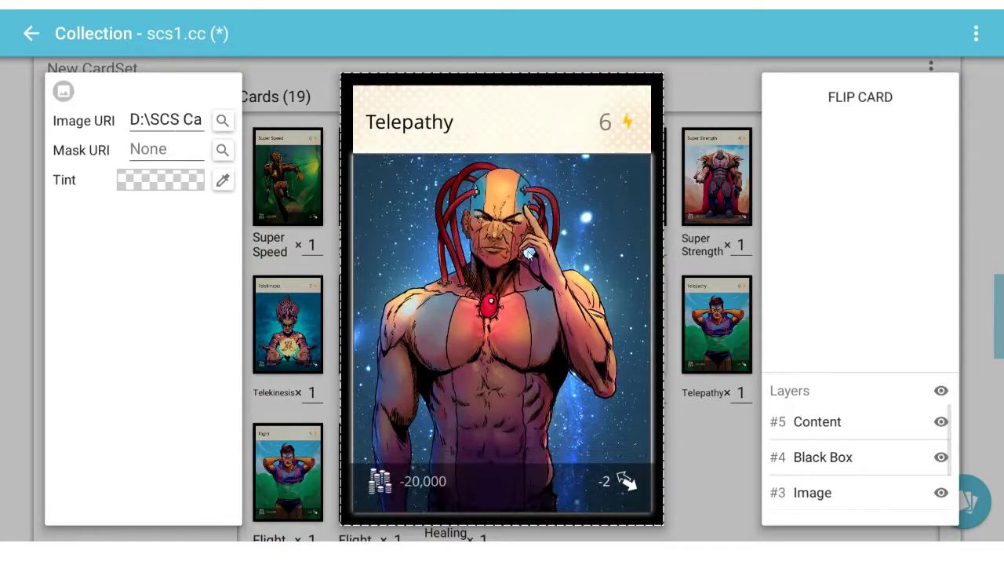
pyautogui.click(713, 325)
pyautogui.click(713, 324)
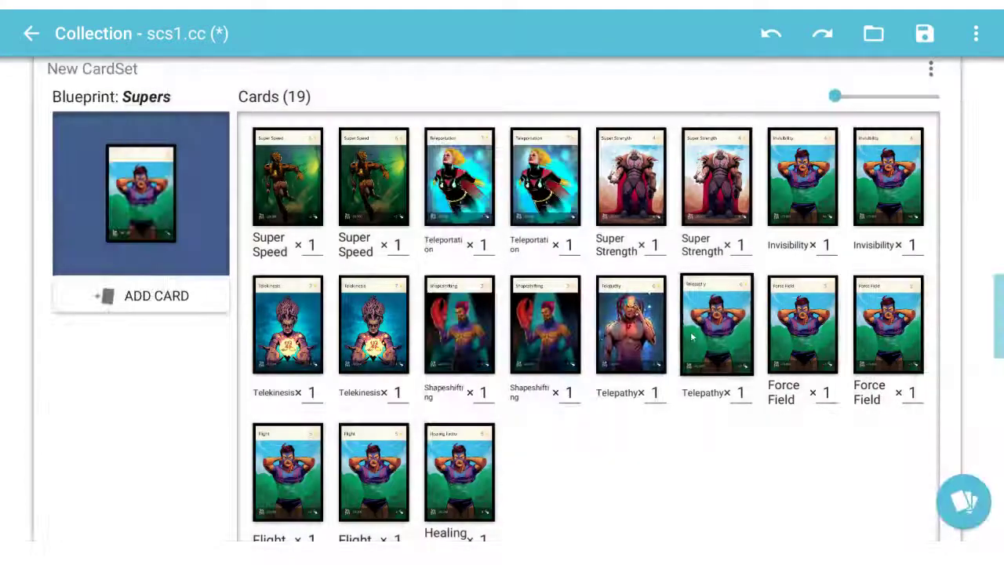
pyautogui.click(222, 121)
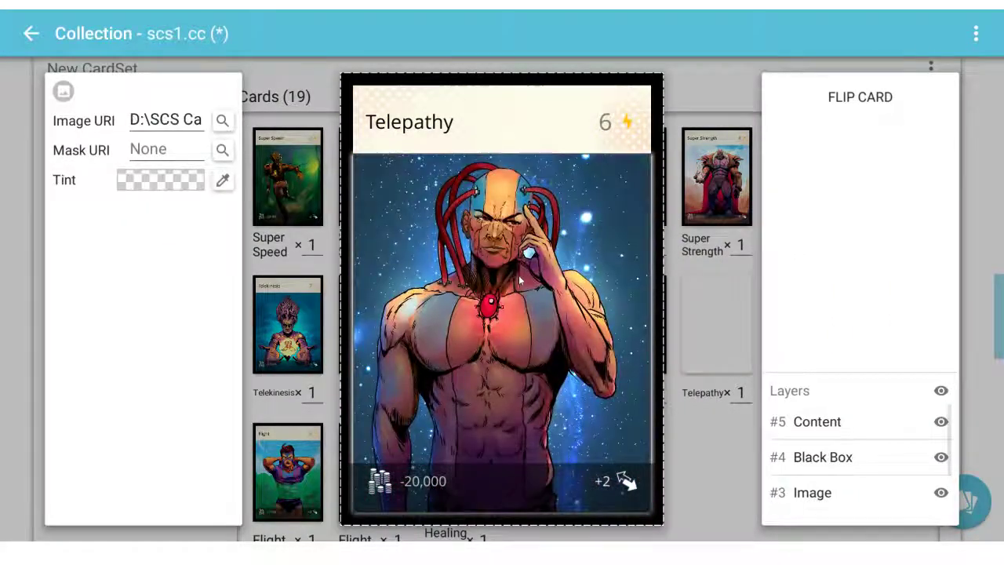
pyautogui.click(682, 114)
# - Set the first Force Field card's image to the artwork of the pink-haired woman leaping in front of a hexagon shield
pyautogui.click(797, 335)
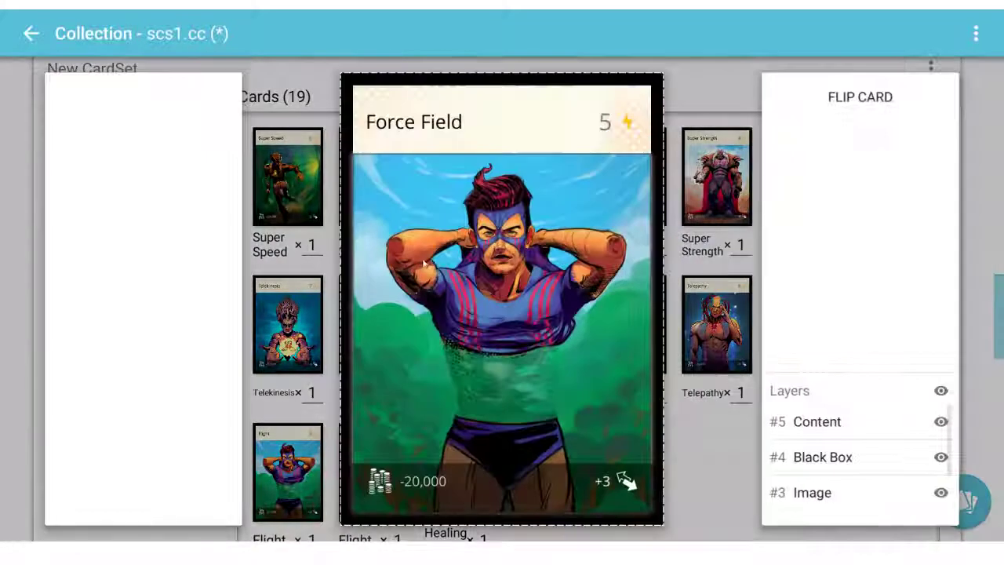
pyautogui.click(223, 121)
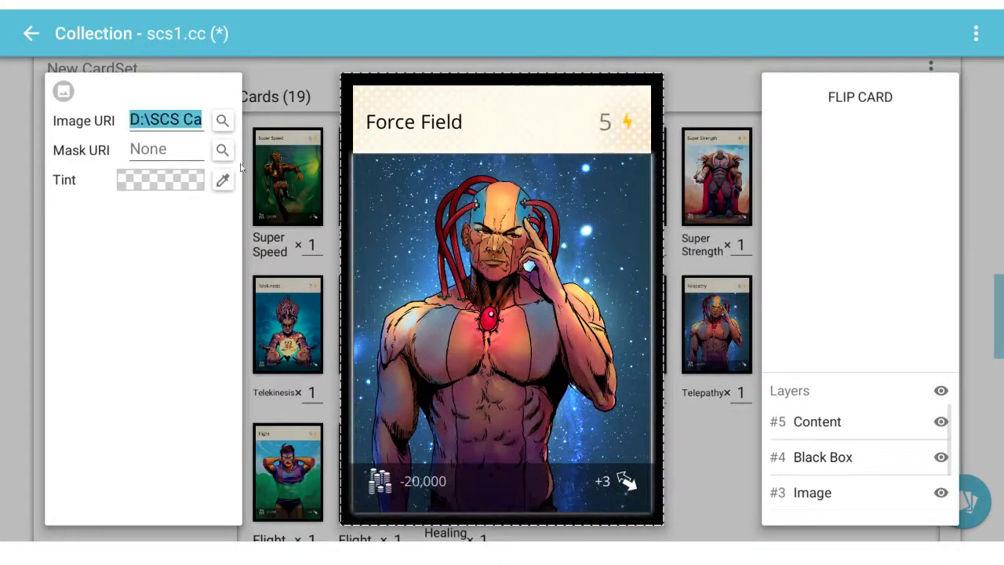
pyautogui.click(224, 121)
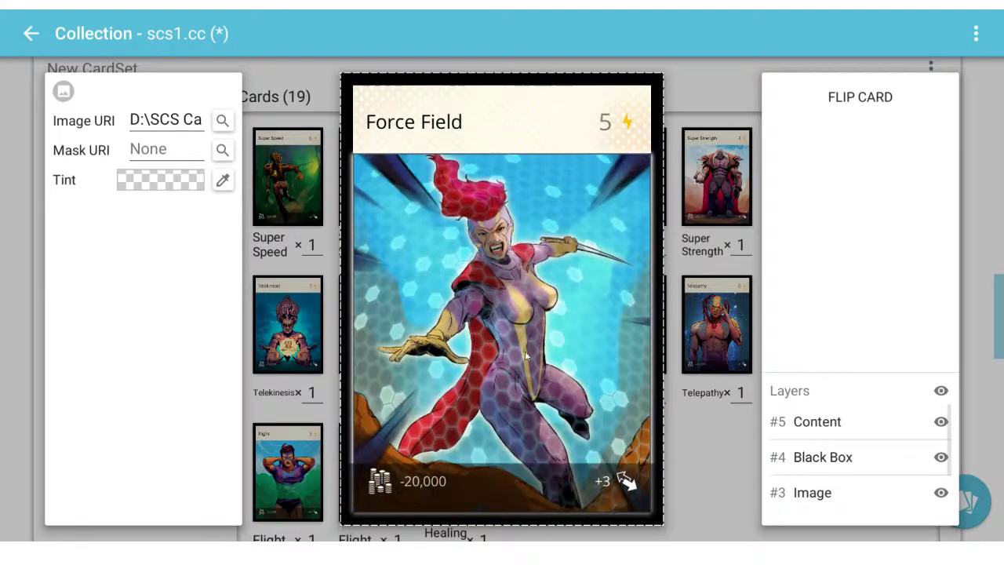
pyautogui.click(690, 100)
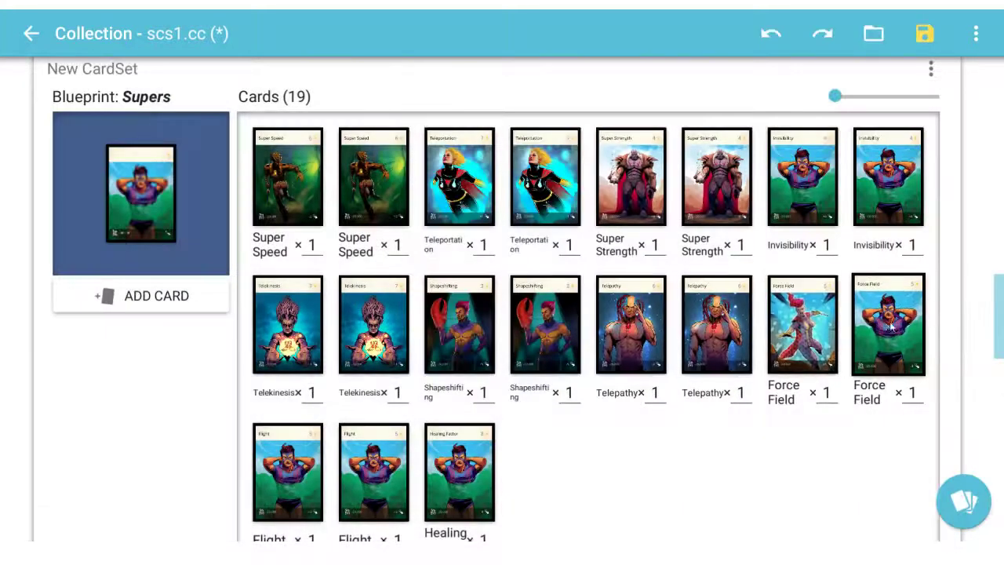
# - Give the second Force Field card the same hexagon-shield artwork
pyautogui.click(889, 326)
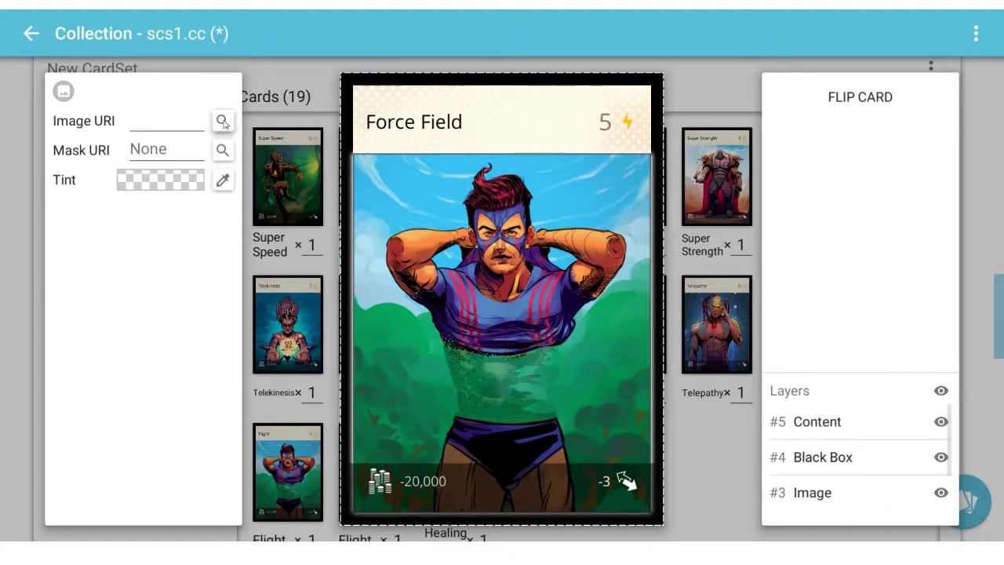
pyautogui.click(222, 122)
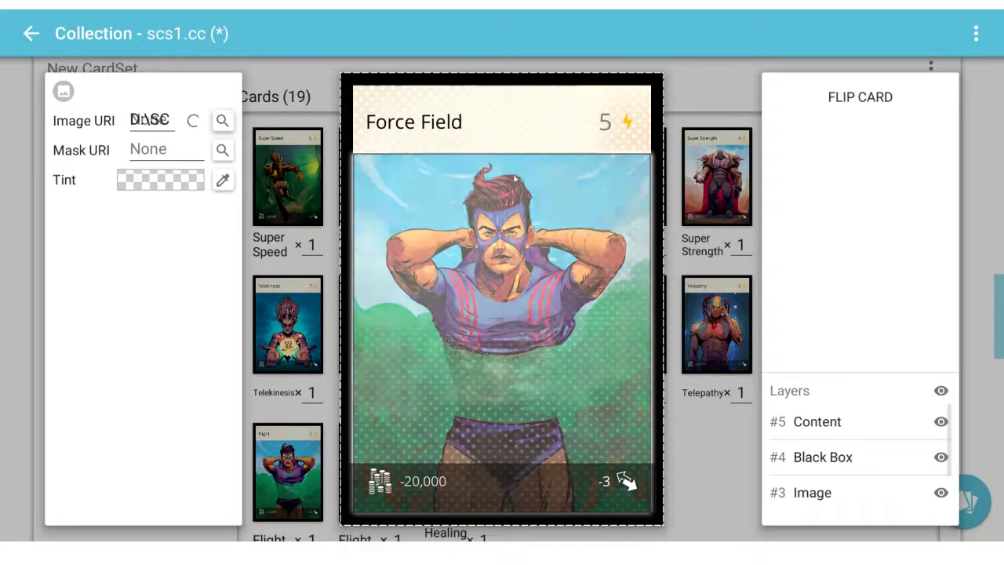
pyautogui.click(715, 403)
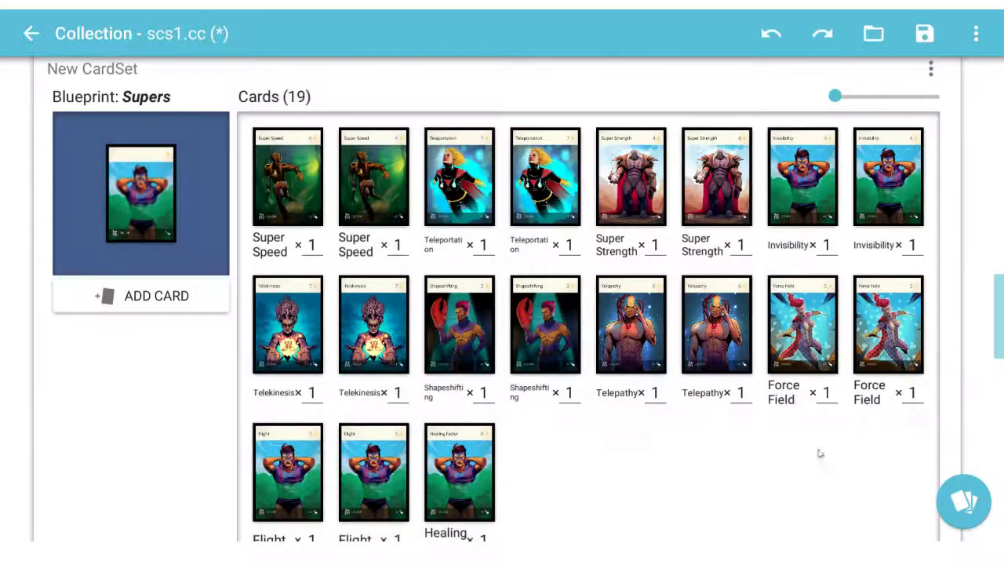
# - Set both Flight cards' images to the artwork of the caped hero flying with two companions above a giant wave
pyautogui.click(281, 465)
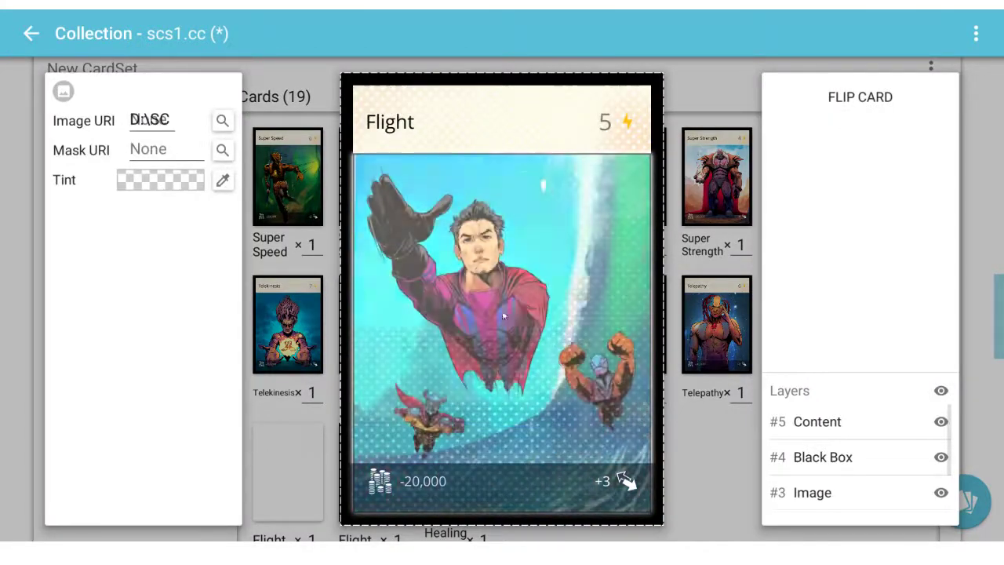
pyautogui.moveTo(499, 260); pyautogui.dragTo(497, 281)
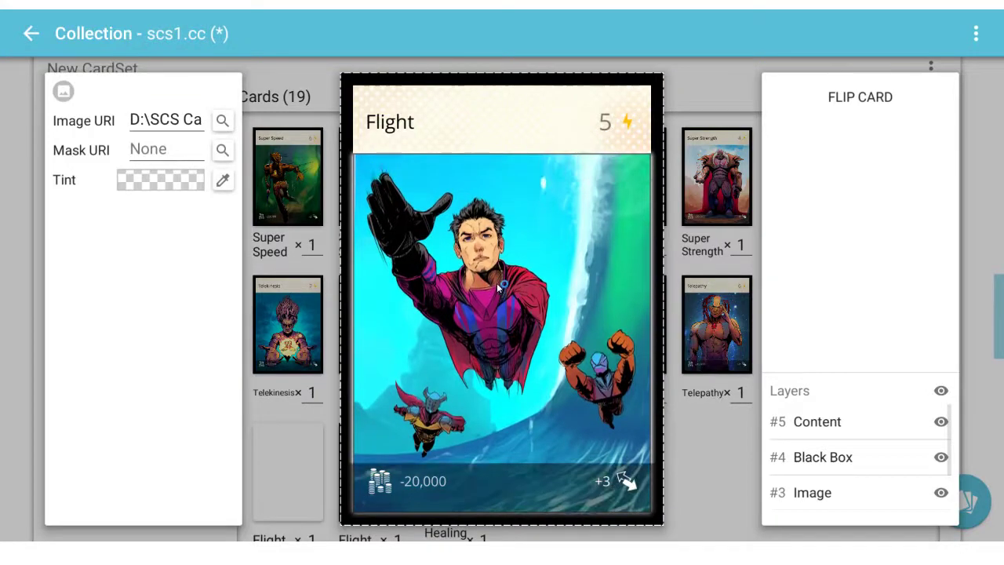
pyautogui.click(704, 472)
pyautogui.click(373, 471)
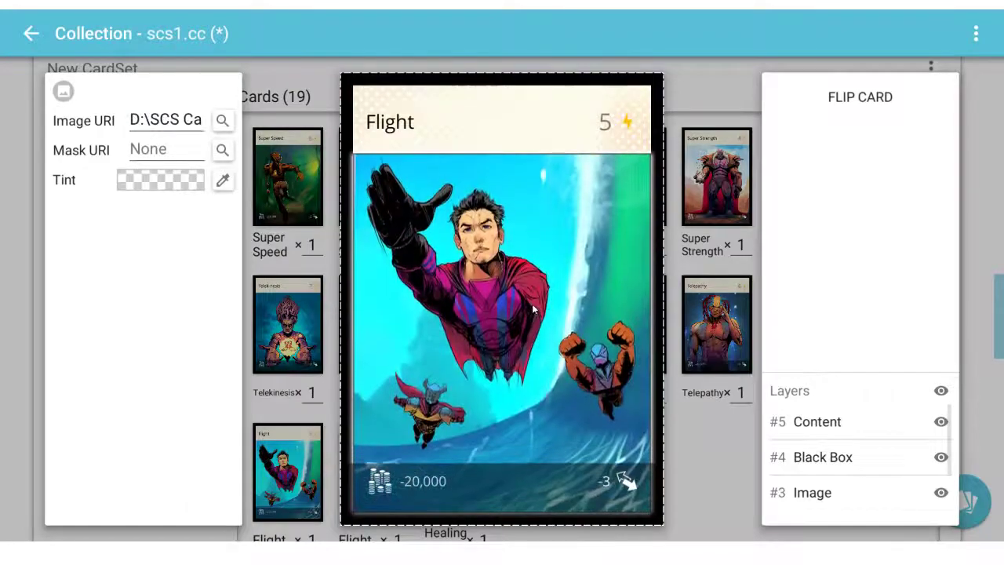
pyautogui.click(693, 410)
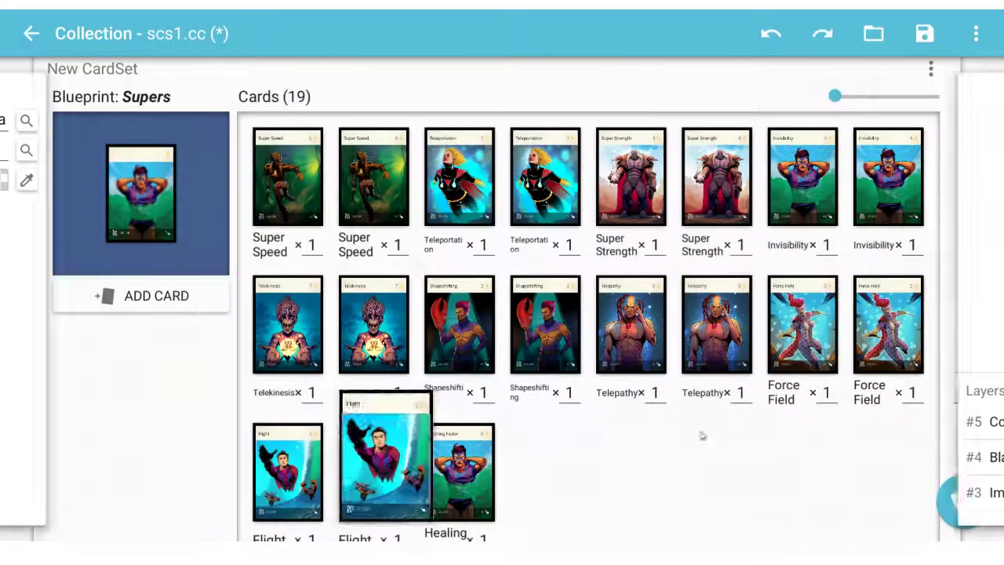
# - Set the Healing Factor card's image to the artwork of the kneeling, regenerating skeletal figure and save the collection
pyautogui.click(474, 452)
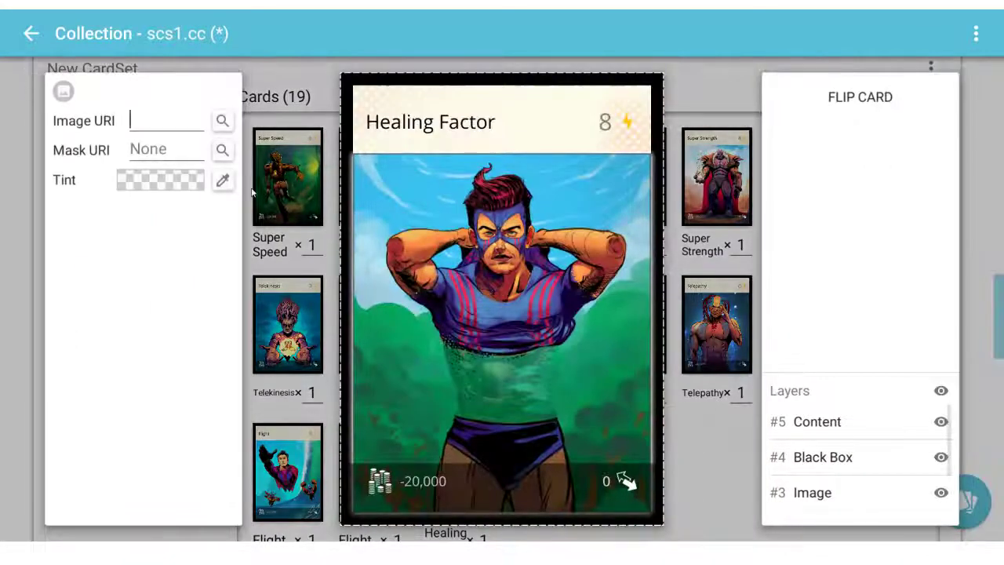
pyautogui.click(223, 122)
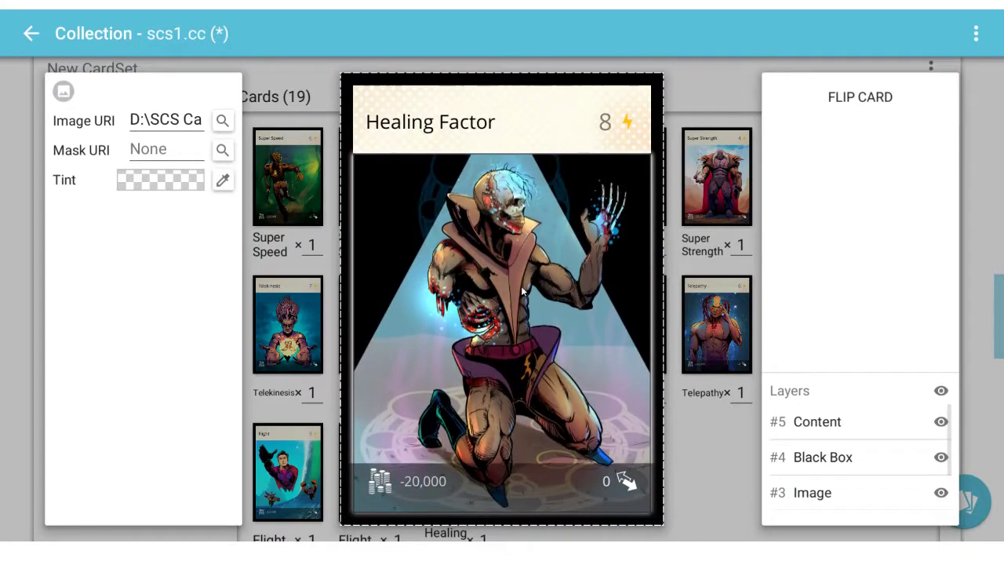
pyautogui.click(744, 467)
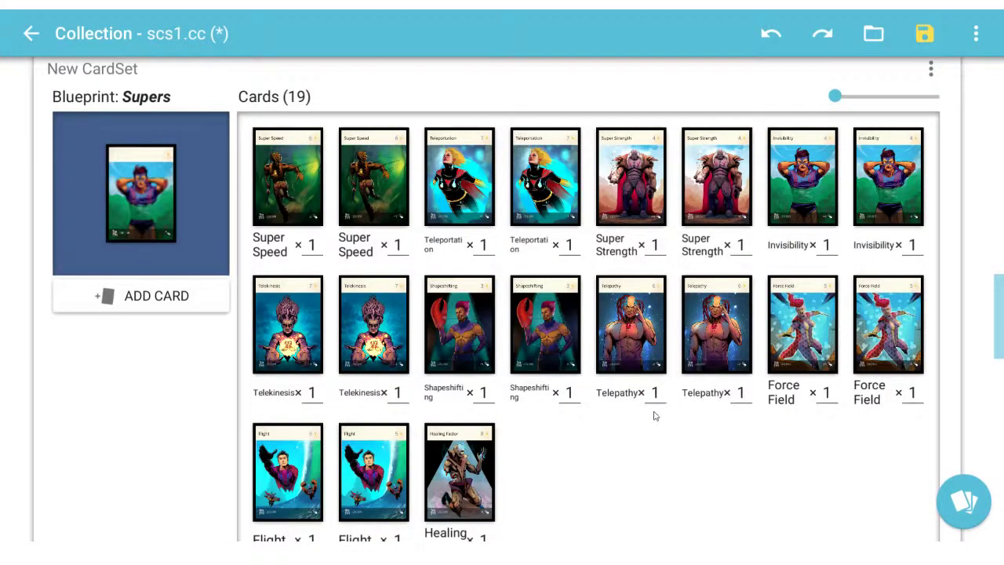
pyautogui.click(919, 38)
# - Examine the second Telekinesis card enlarged, including its bottom strip, and review the cards in the Supers set
pyautogui.click(400, 367)
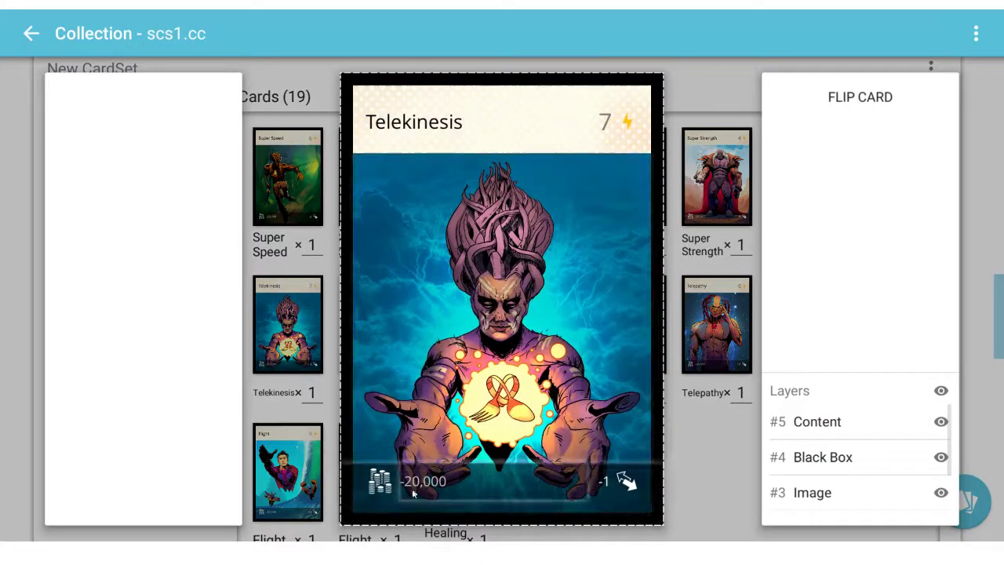
pyautogui.click(299, 416)
pyautogui.scroll(3, 552, 363)
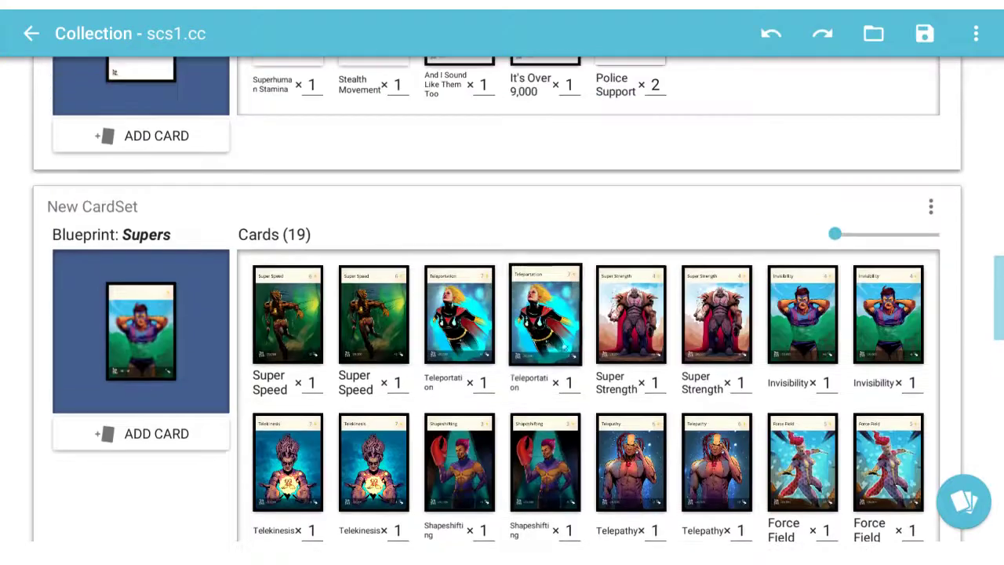
pyautogui.scroll(-4, 552, 363)
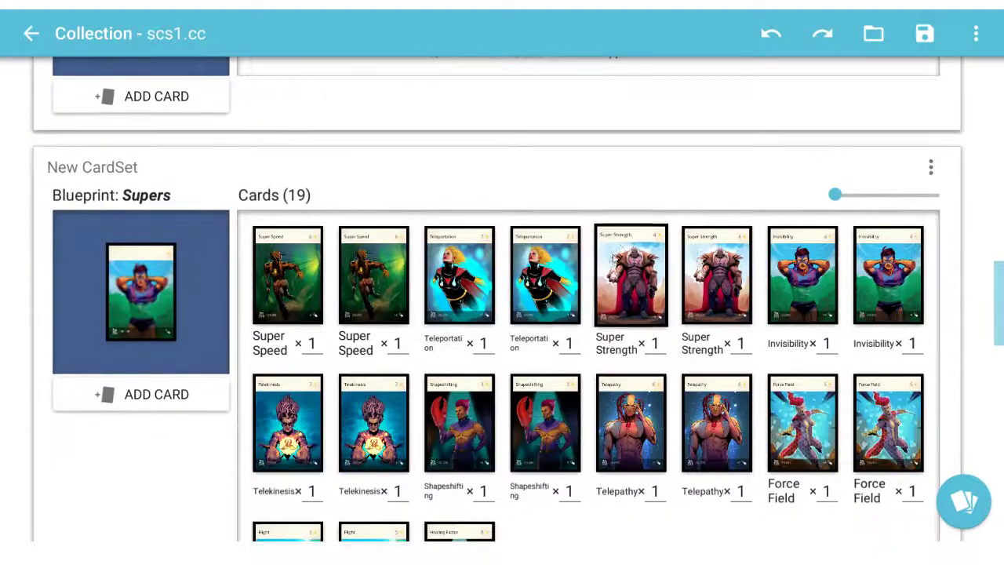
# - Examine the Superhuman Stamina card in the Power but no alignment set enlarged
pyautogui.scroll(3, 501, 308)
pyautogui.scroll(4, 500, 309)
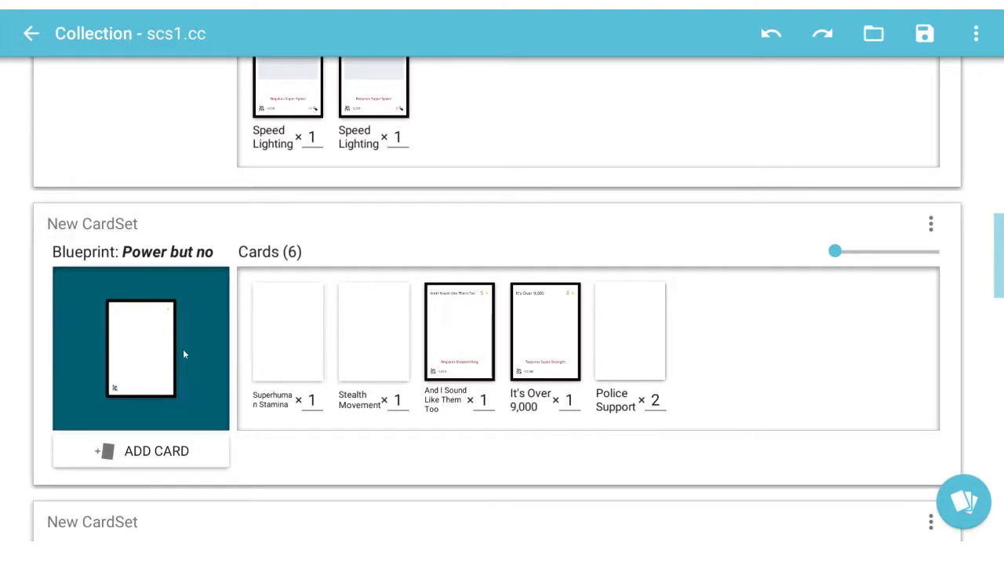
pyautogui.click(269, 328)
pyautogui.click(306, 287)
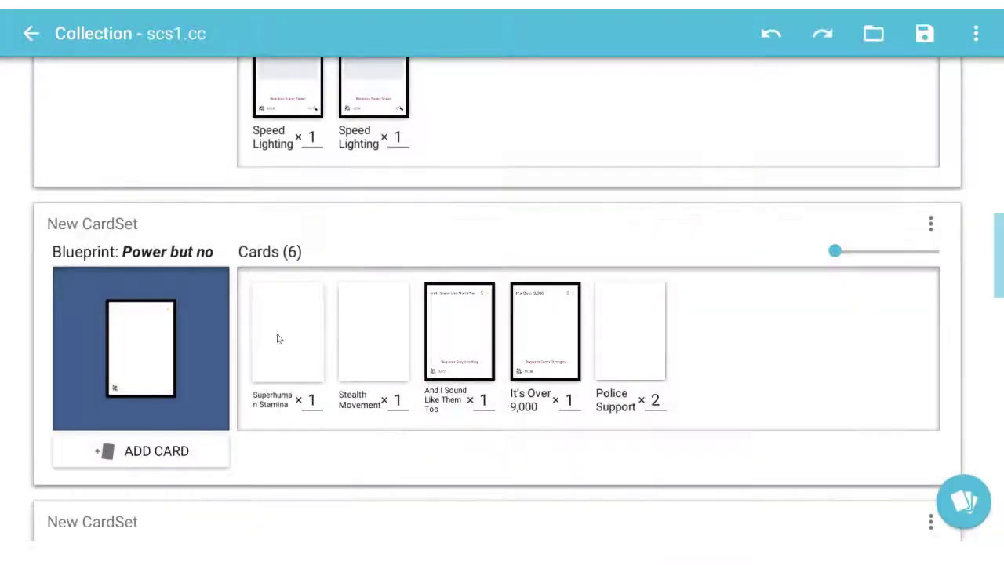
pyautogui.click(271, 396)
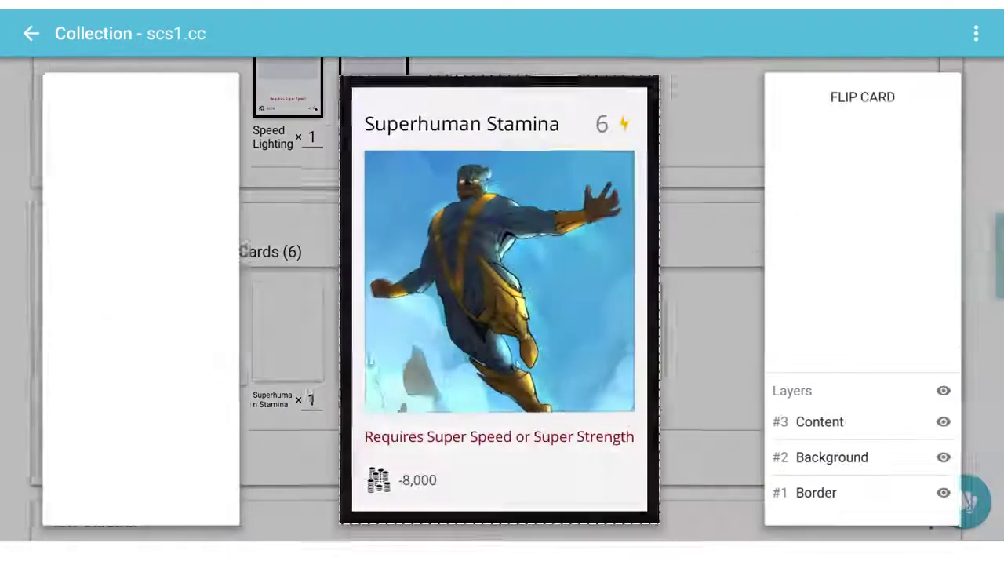
pyautogui.click(271, 294)
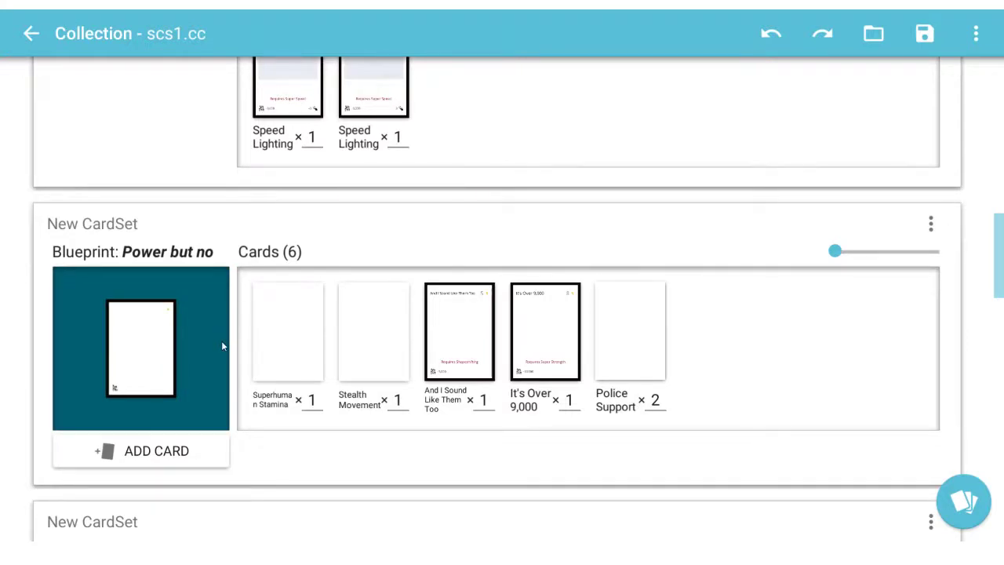
# - Open the Power but no alignment blueprint and reapply it without edits to refresh the set's blank card thumbnails
pyautogui.click(171, 350)
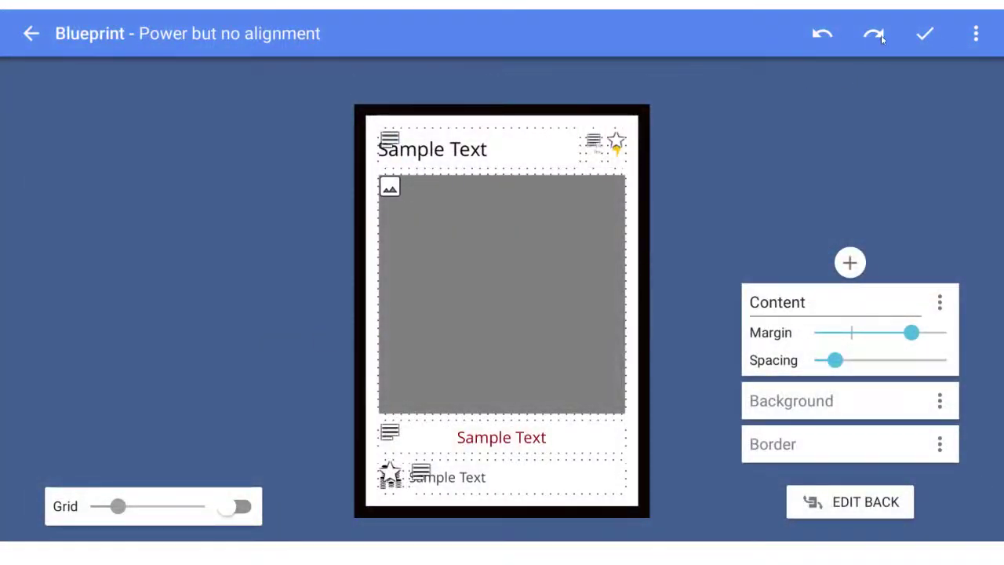
pyautogui.click(925, 33)
pyautogui.click(152, 323)
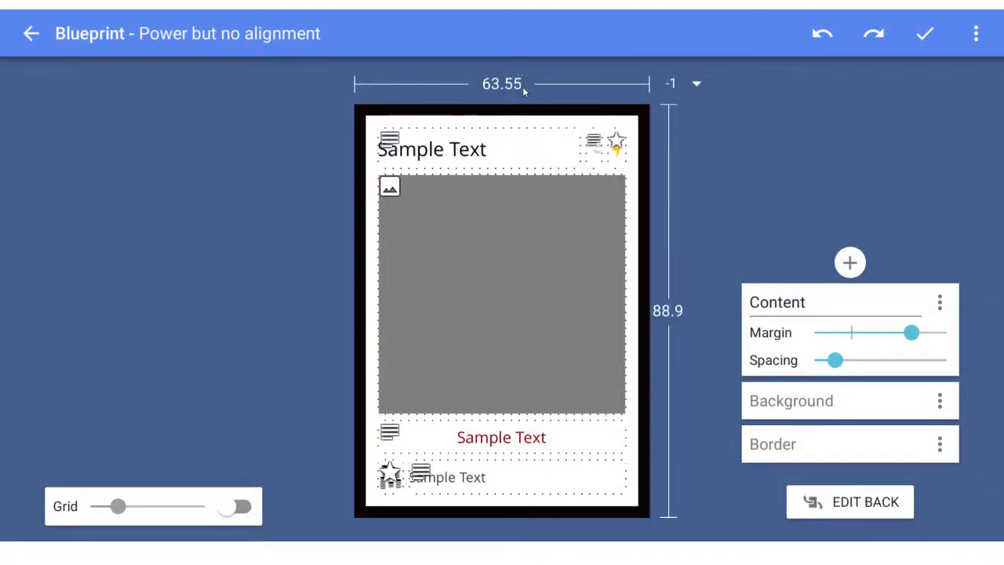
pyautogui.click(925, 33)
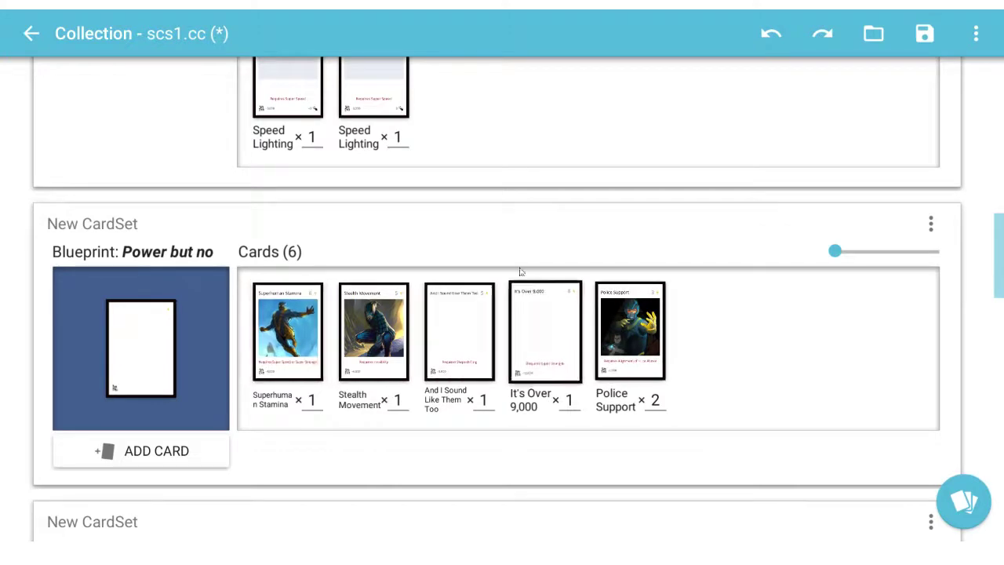
# - Compare the enlarged Superhuman Stamina card with the enlarged Super Speed card from the Supers set
pyautogui.scroll(-1, 282, 345)
pyautogui.click(286, 249)
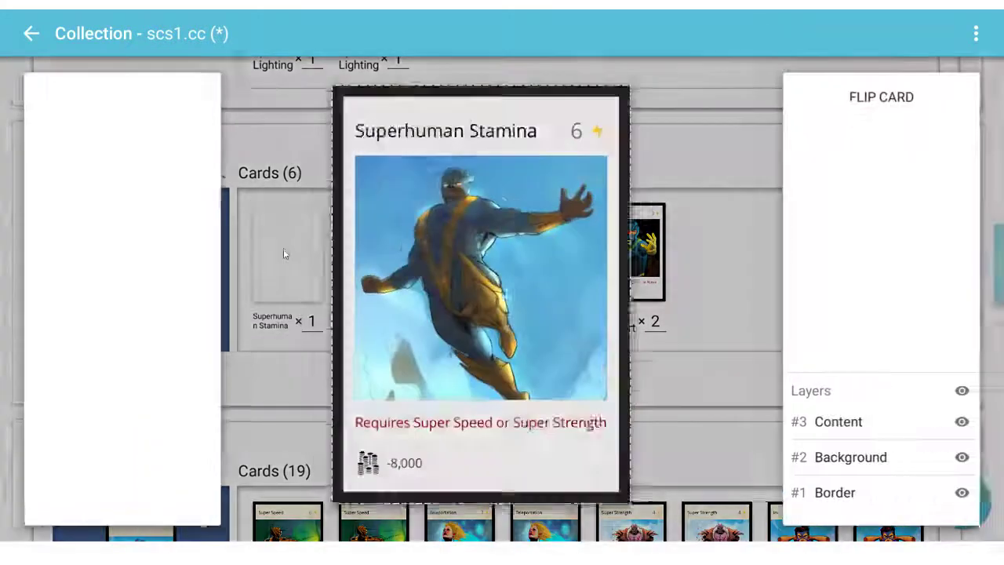
pyautogui.click(267, 338)
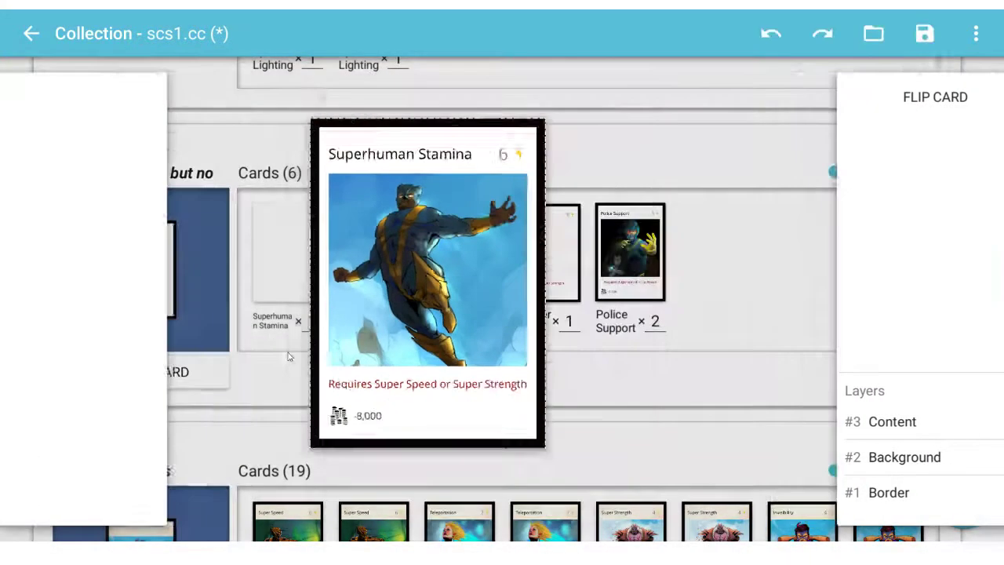
pyautogui.scroll(-2, 288, 353)
pyautogui.click(305, 441)
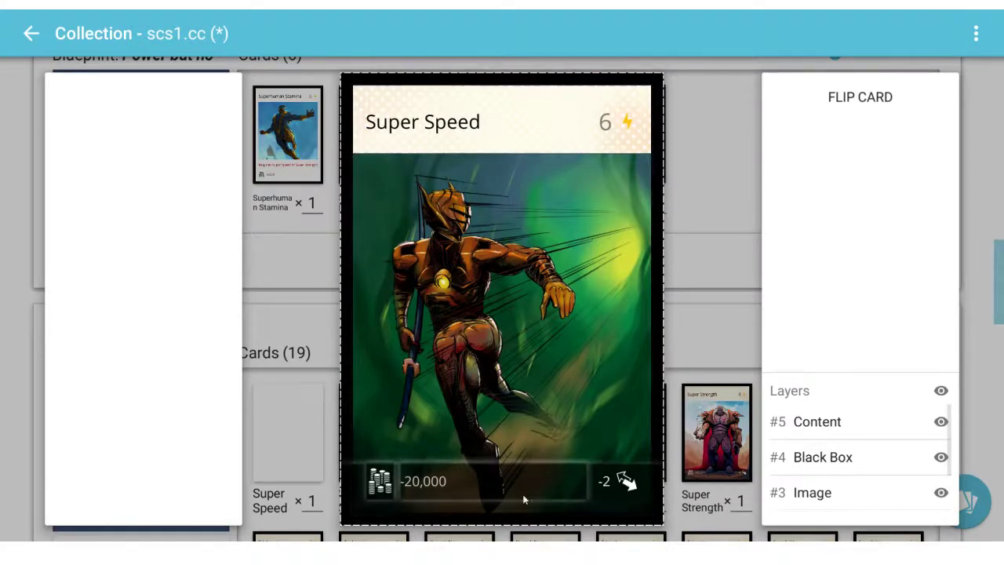
pyautogui.click(704, 335)
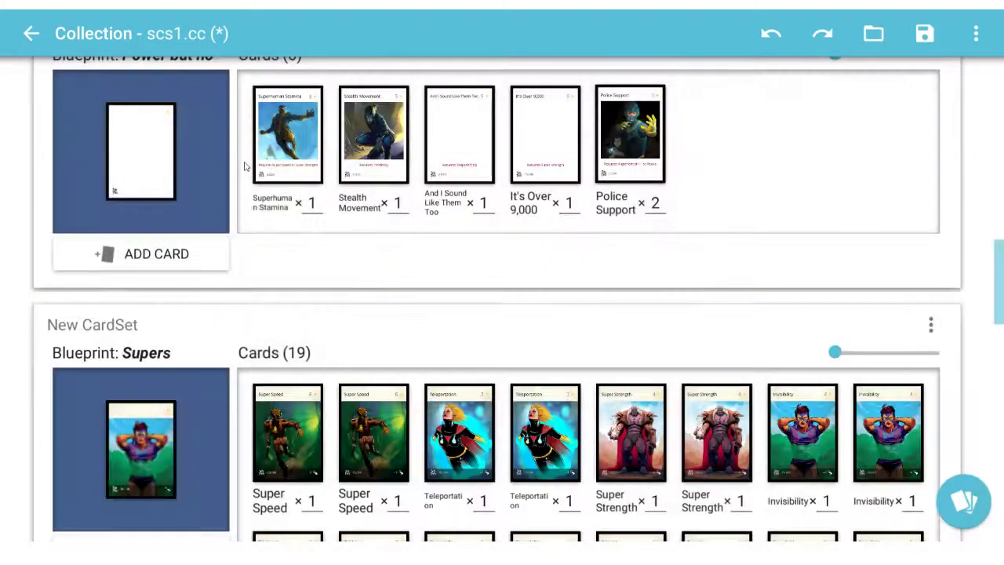
pyautogui.click(282, 157)
pyautogui.click(287, 318)
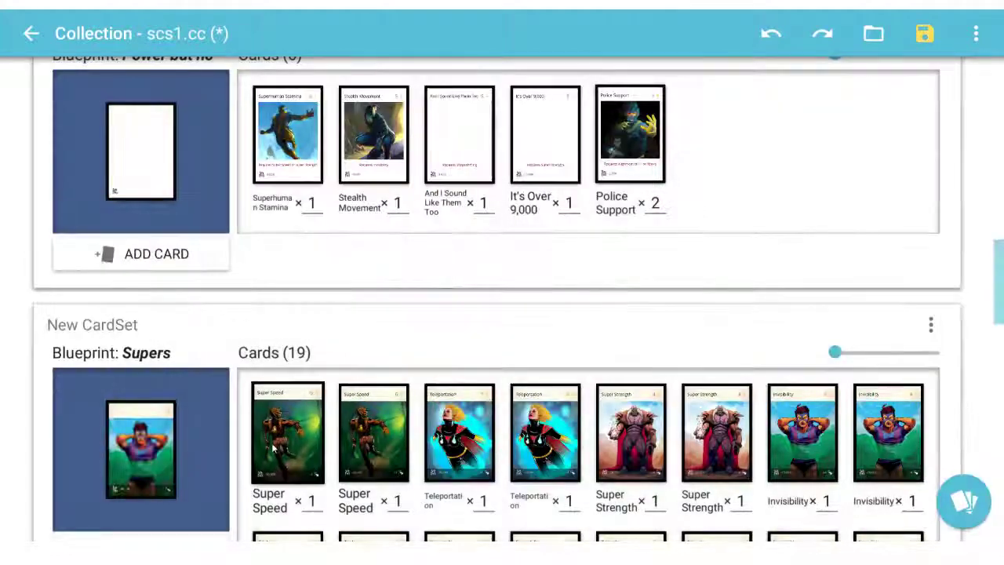
pyautogui.click(318, 451)
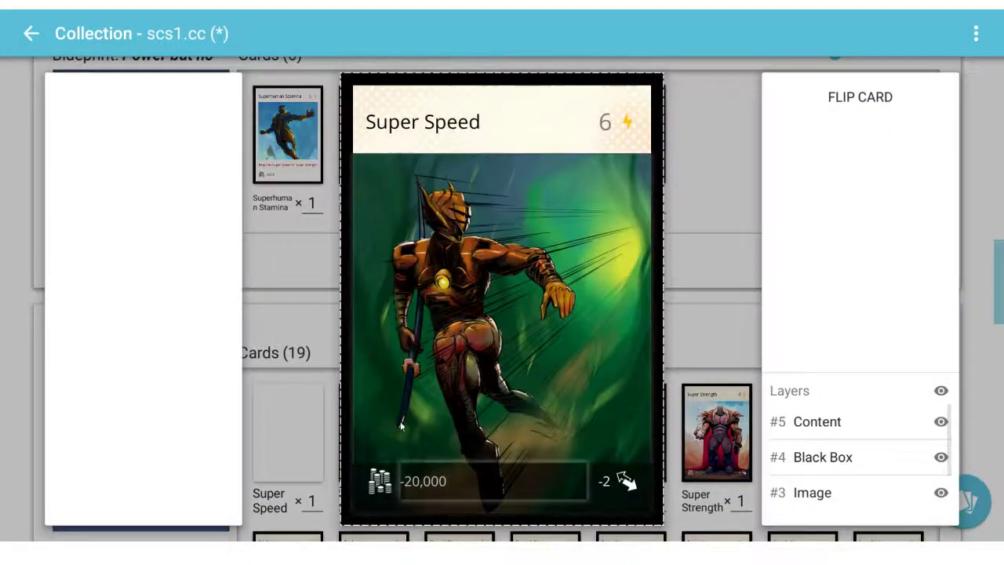
pyautogui.click(314, 301)
pyautogui.click(288, 157)
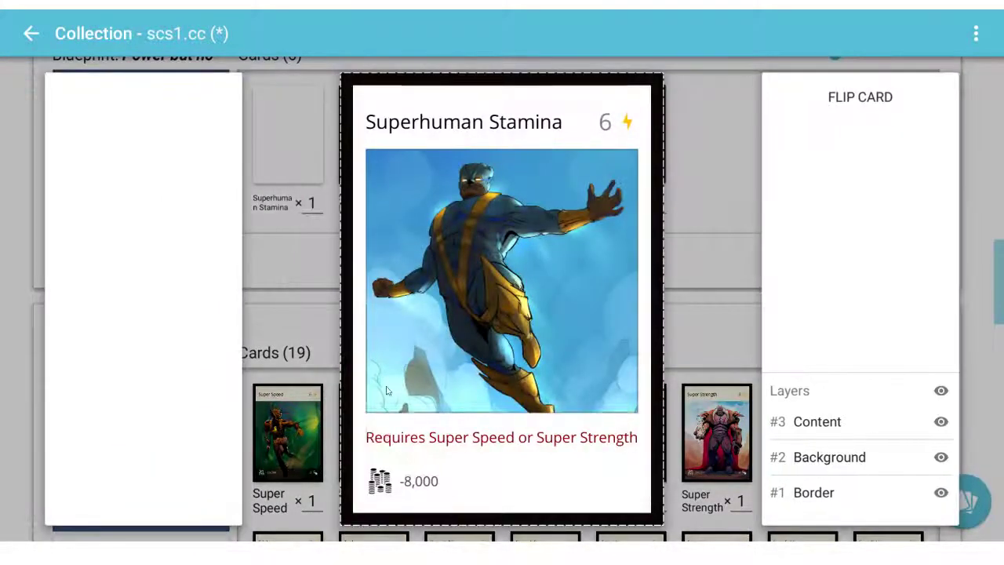
pyautogui.click(562, 269)
# - Examine the Henchman card in the Main Cards set and the Let's Try That Again card in the One Time Use set enlarged
pyautogui.scroll(10, 424, 282)
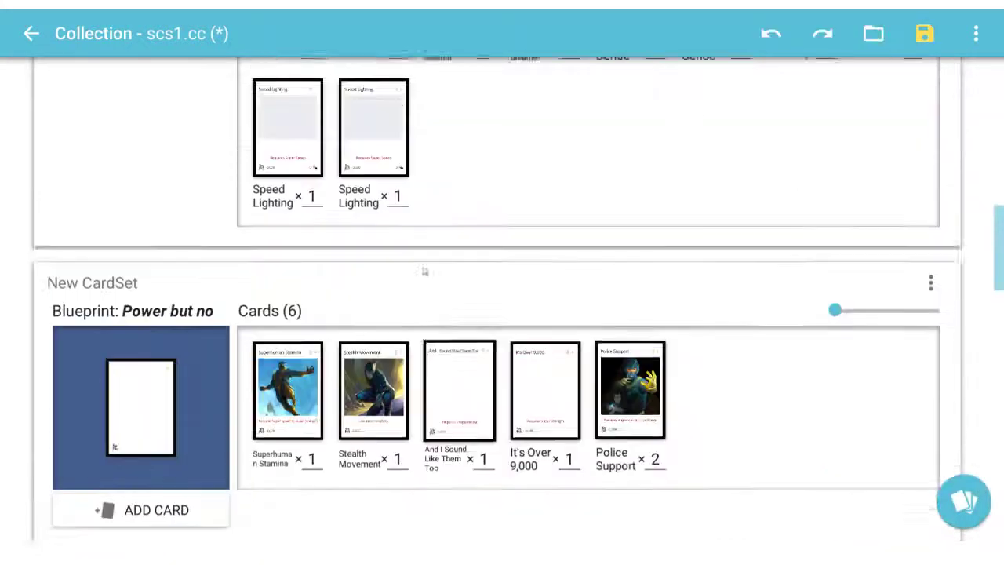
pyautogui.scroll(3, 422, 306)
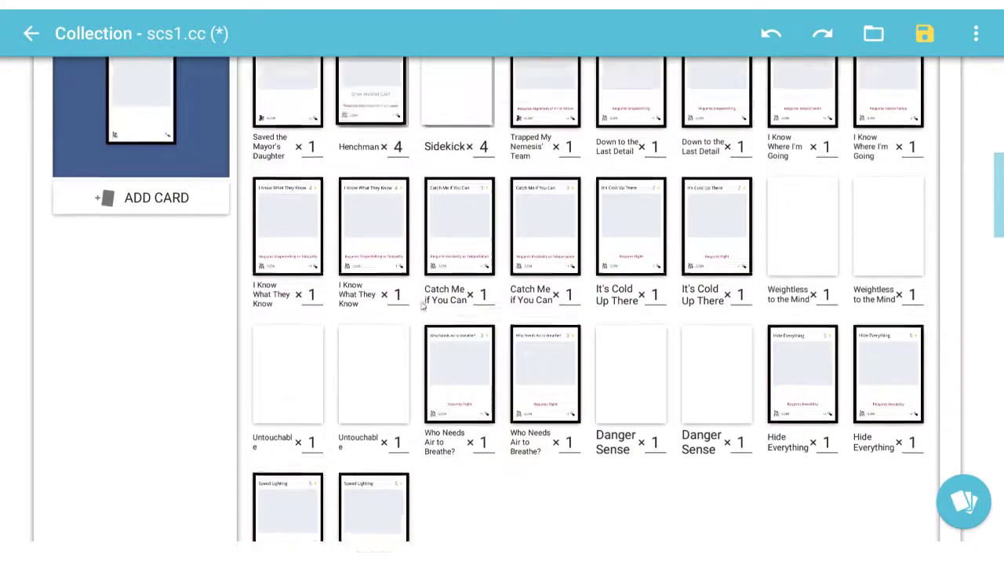
pyautogui.click(370, 178)
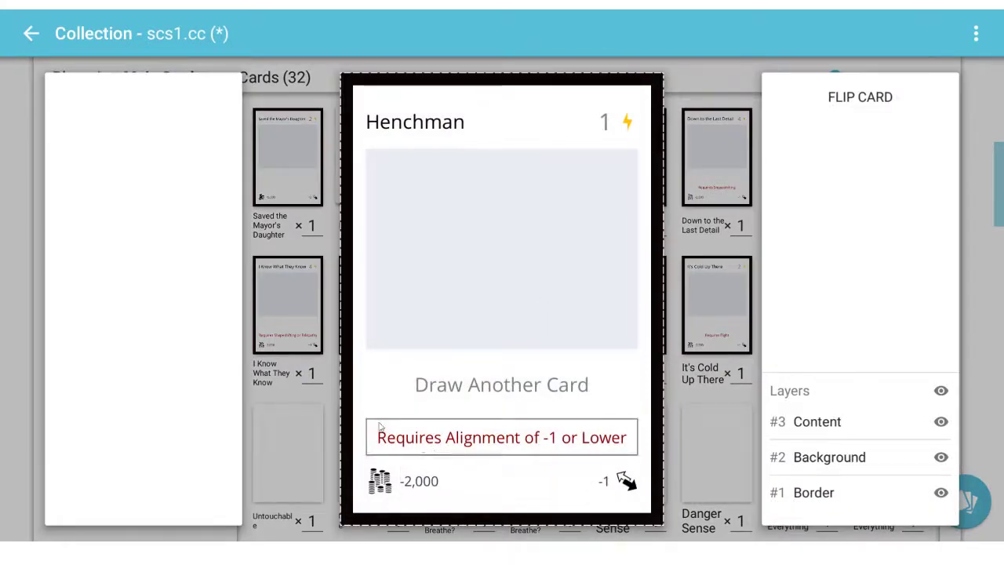
pyautogui.click(310, 391)
pyautogui.scroll(5, 313, 385)
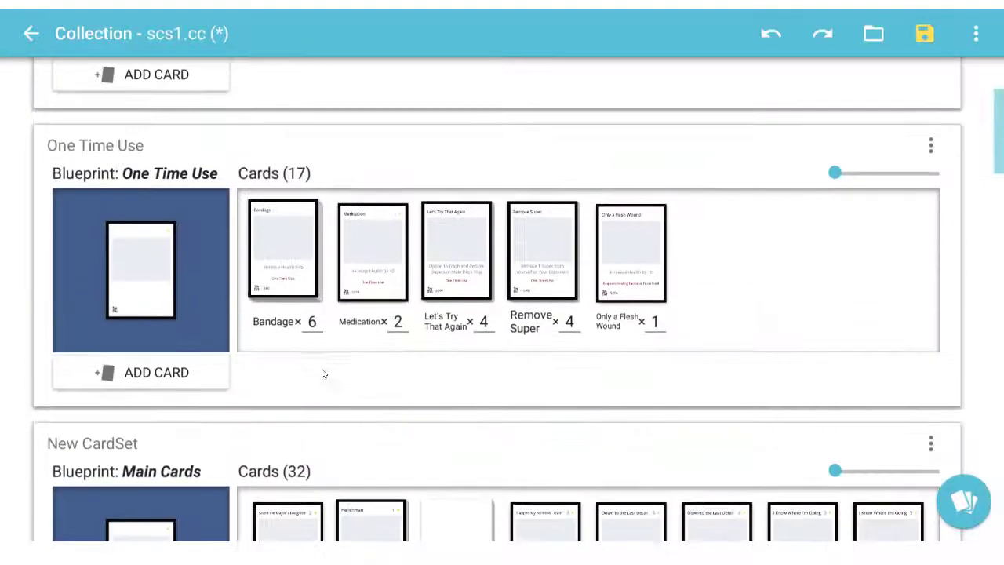
pyautogui.click(451, 284)
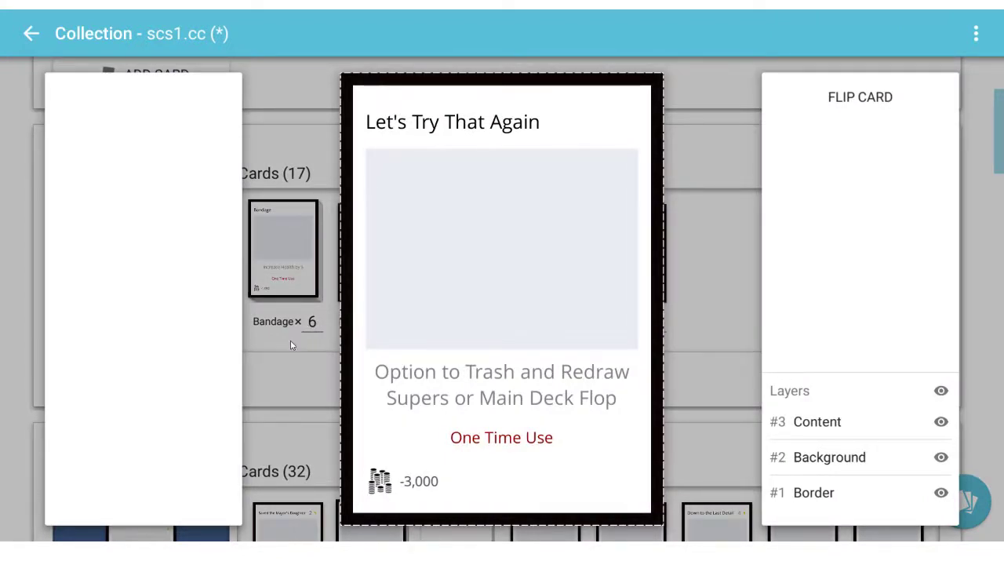
pyautogui.click(290, 374)
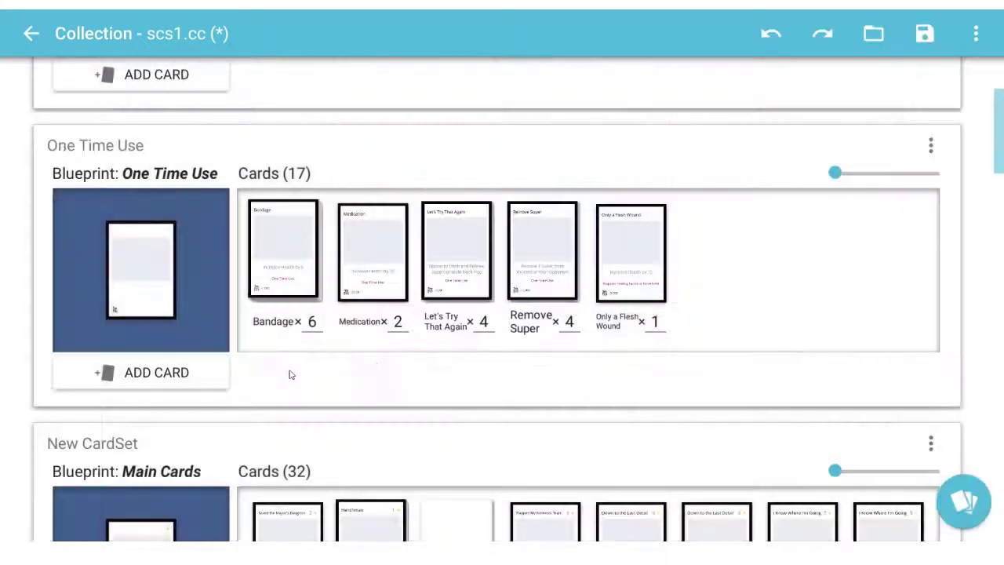
# - Examine the first Super Speed card in the Supers set enlarged, including its dark bottom strip
pyautogui.scroll(-12, 291, 375)
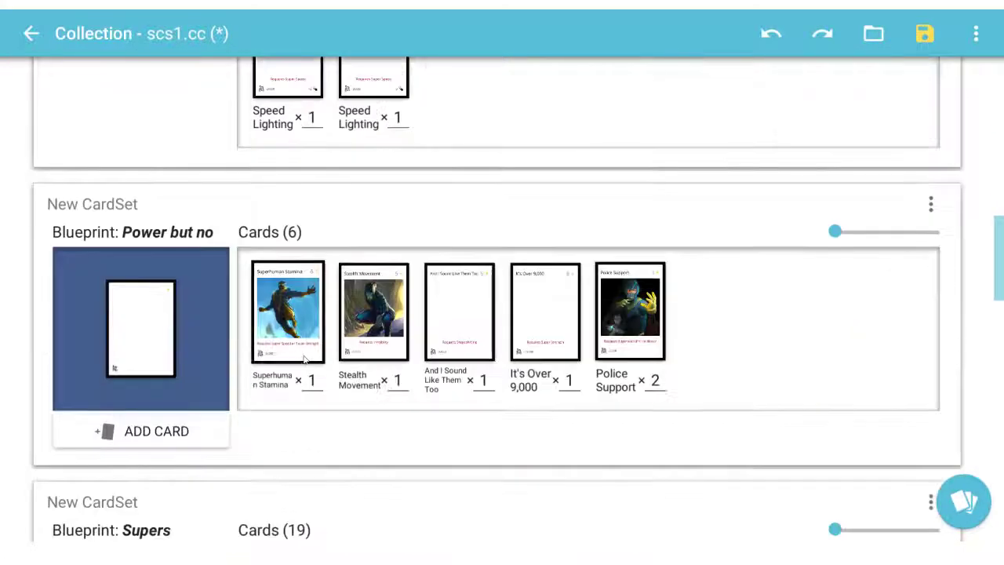
pyautogui.scroll(-5, 304, 359)
pyautogui.click(395, 345)
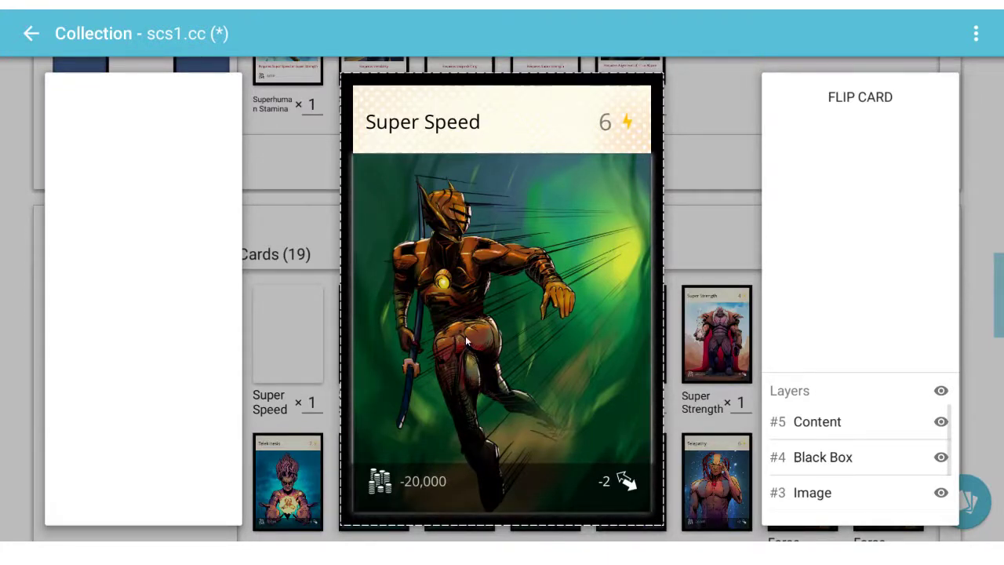
pyautogui.click(270, 232)
# - Raise the upper edge of the Black Box layer's dark strip slightly in the Supers blueprint, apply it and save the collection
pyautogui.click(157, 349)
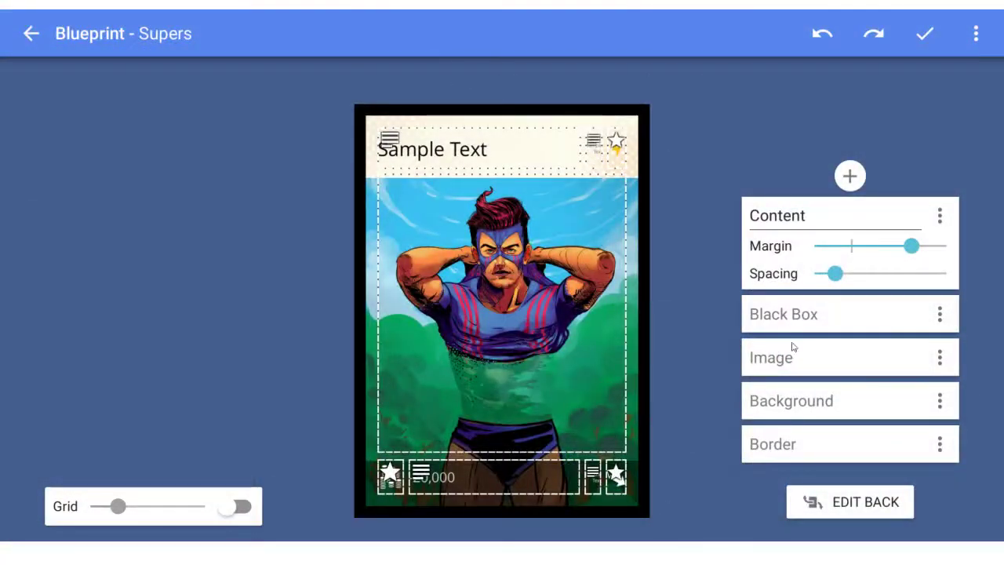
pyautogui.click(793, 318)
pyautogui.moveTo(468, 461); pyautogui.dragTo(481, 454)
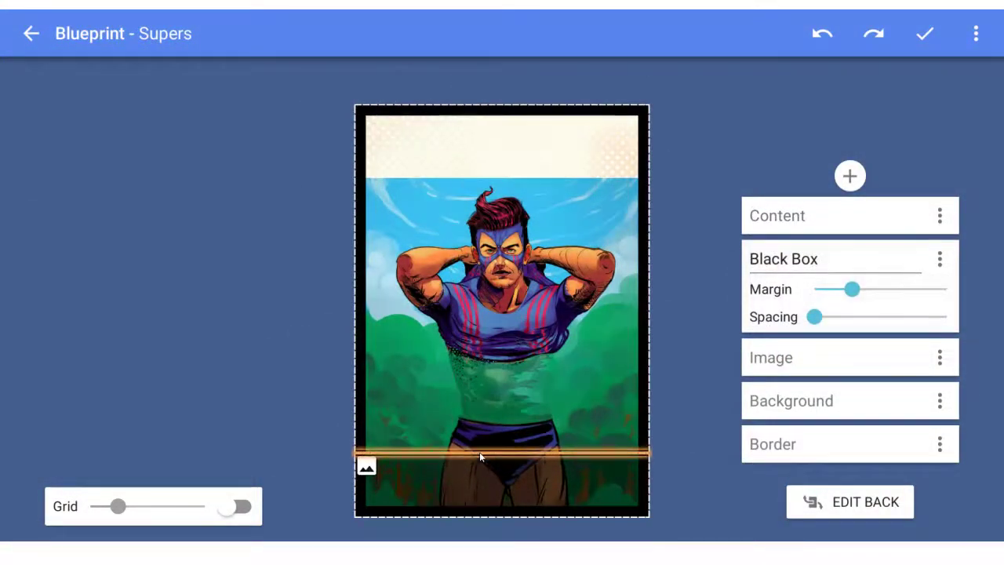
pyautogui.click(925, 33)
pyautogui.click(925, 34)
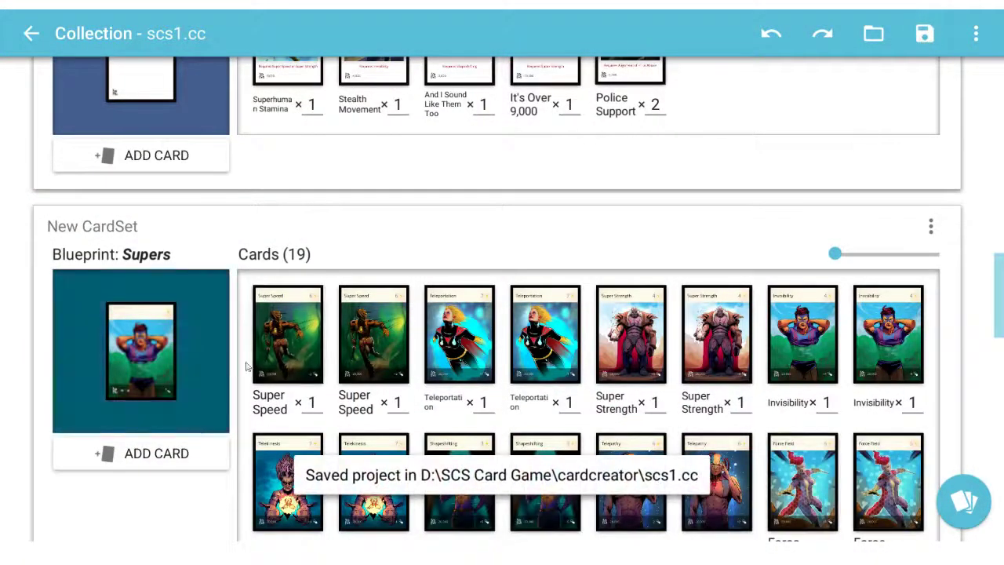
# - Check the strip on the enlarged Super Speed card, raise the Black Box strip's upper edge a little further in the Supers blueprint and apply it
pyautogui.click(373, 333)
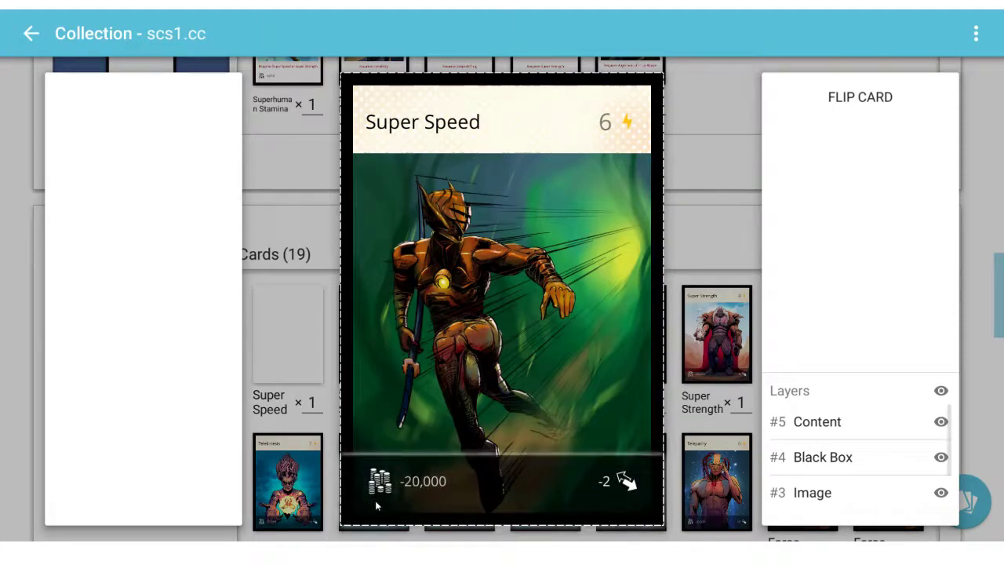
pyautogui.click(320, 383)
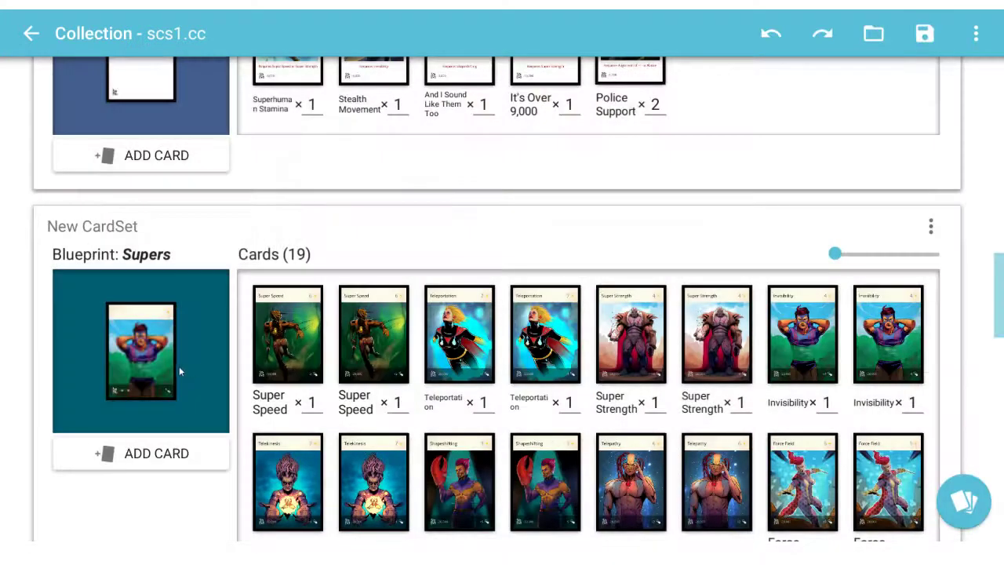
pyautogui.click(179, 366)
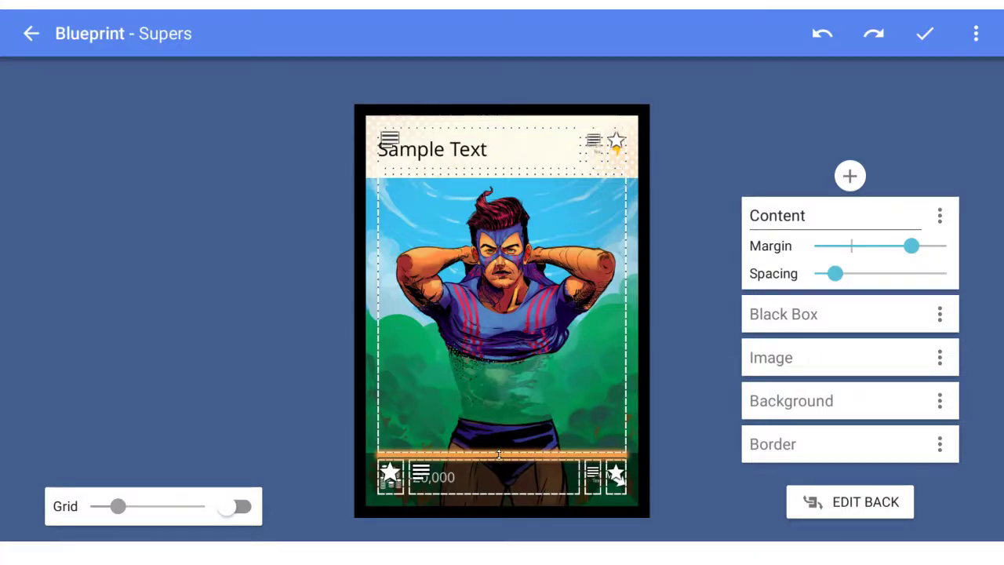
pyautogui.click(785, 318)
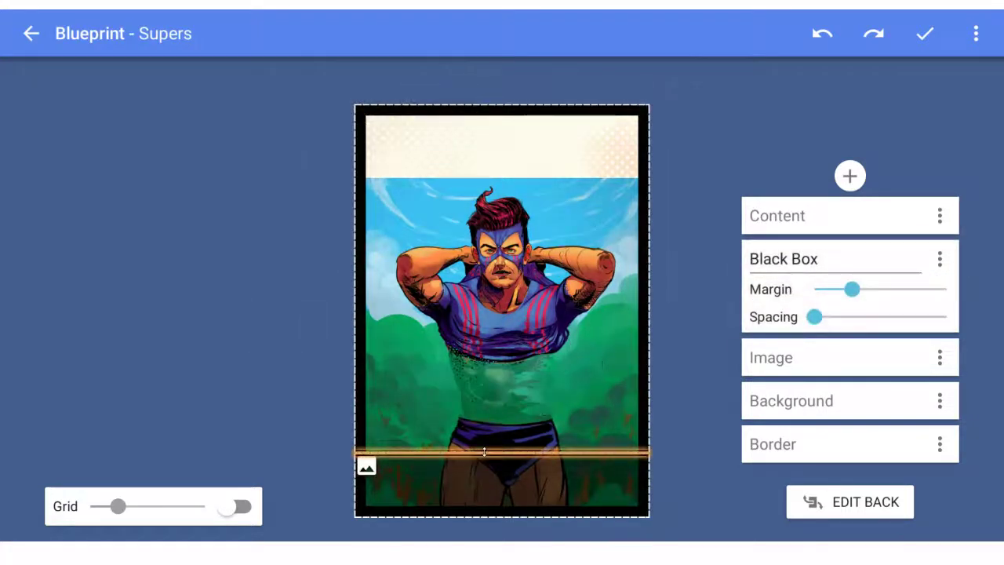
pyautogui.moveTo(484, 452); pyautogui.dragTo(486, 444)
pyautogui.click(779, 217)
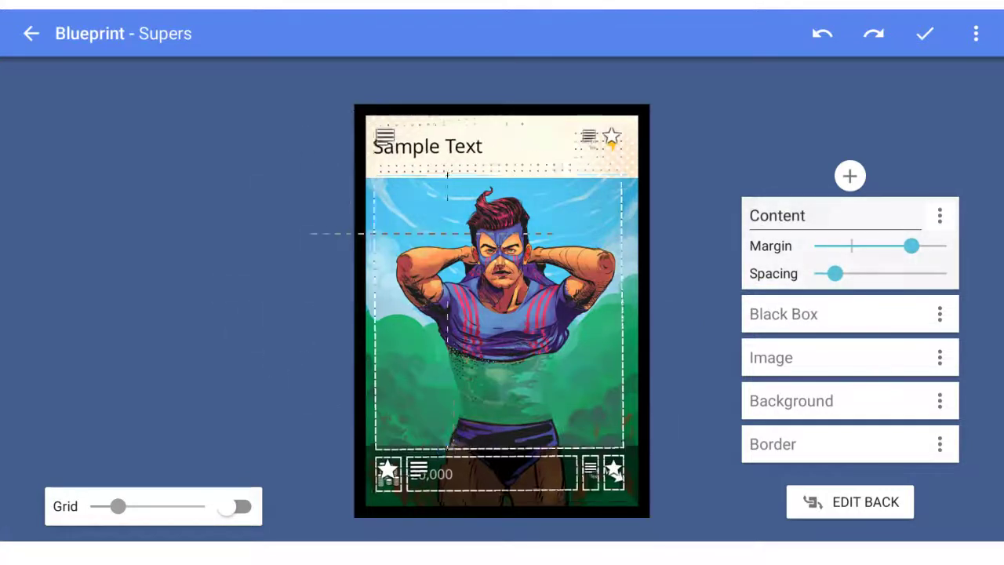
pyautogui.click(925, 33)
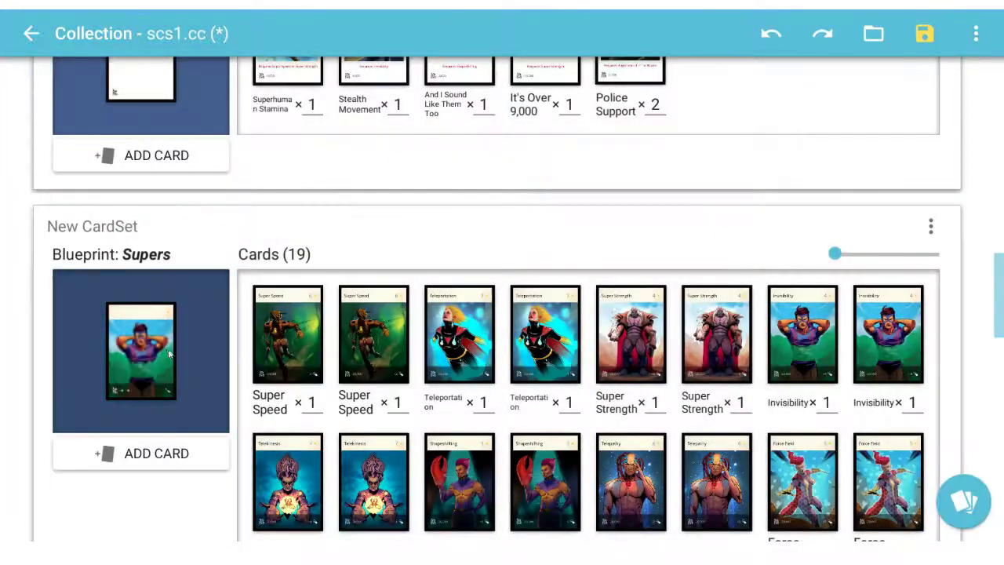
# - Turn on the grid in the Supers blueprint, check the Black Box strip against it, widen the grid spacing slightly and apply the blueprint
pyautogui.click(172, 355)
pyautogui.click(776, 314)
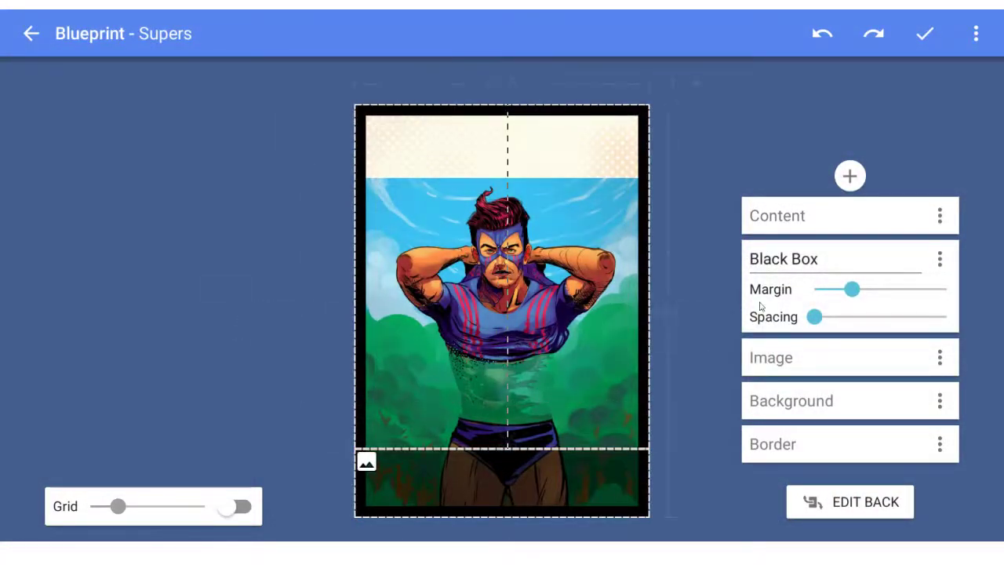
pyautogui.click(226, 512)
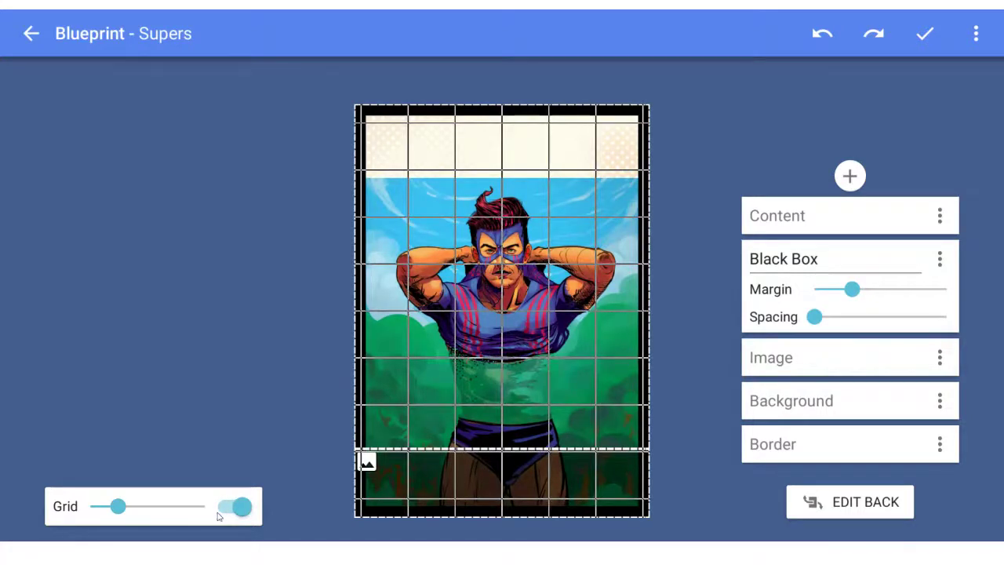
pyautogui.click(780, 217)
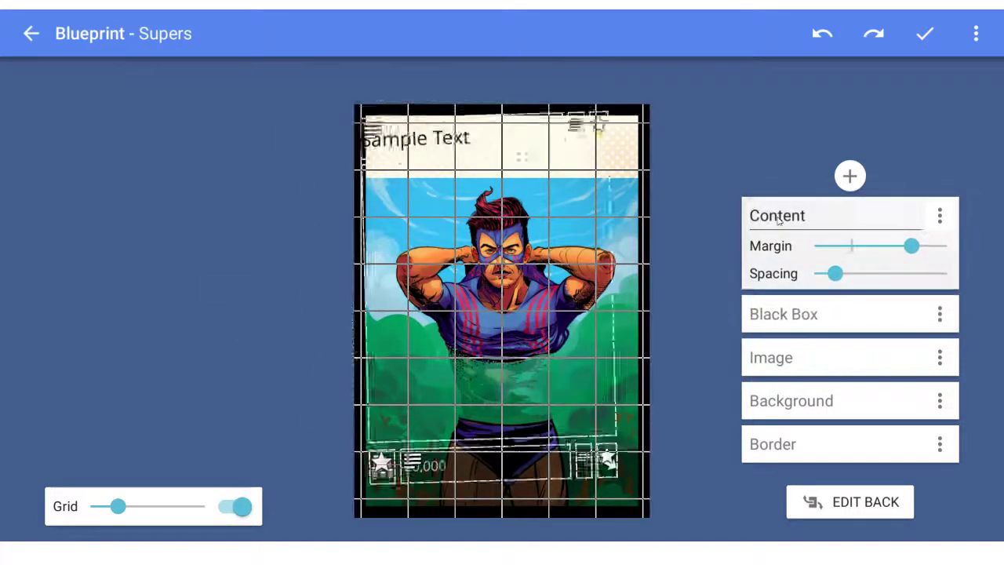
pyautogui.click(769, 312)
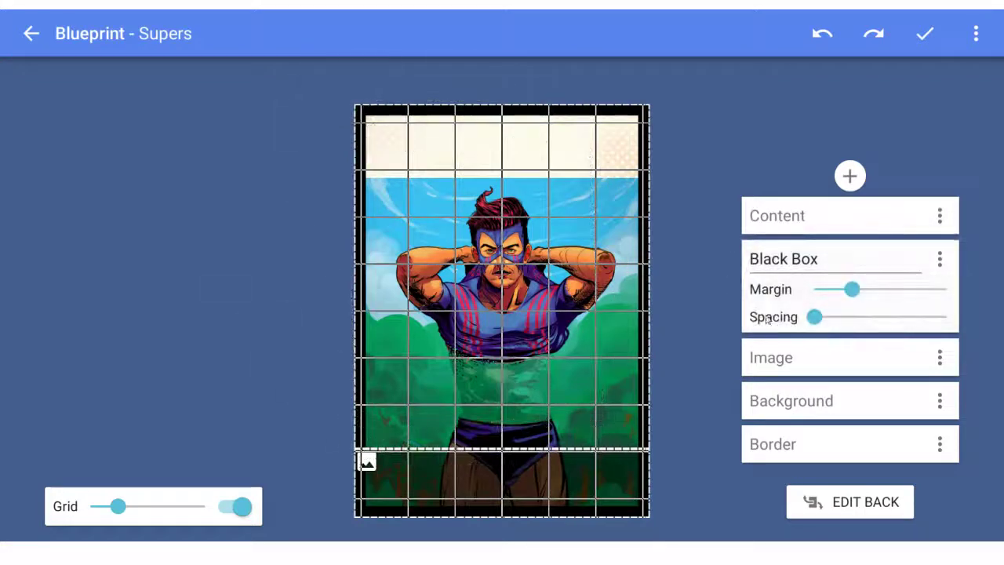
pyautogui.moveTo(118, 506)
pyautogui.mouseDown()
pyautogui.moveTo(148, 513)
pyautogui.moveTo(123, 510)
pyautogui.mouseUp()
pyautogui.click(910, 44)
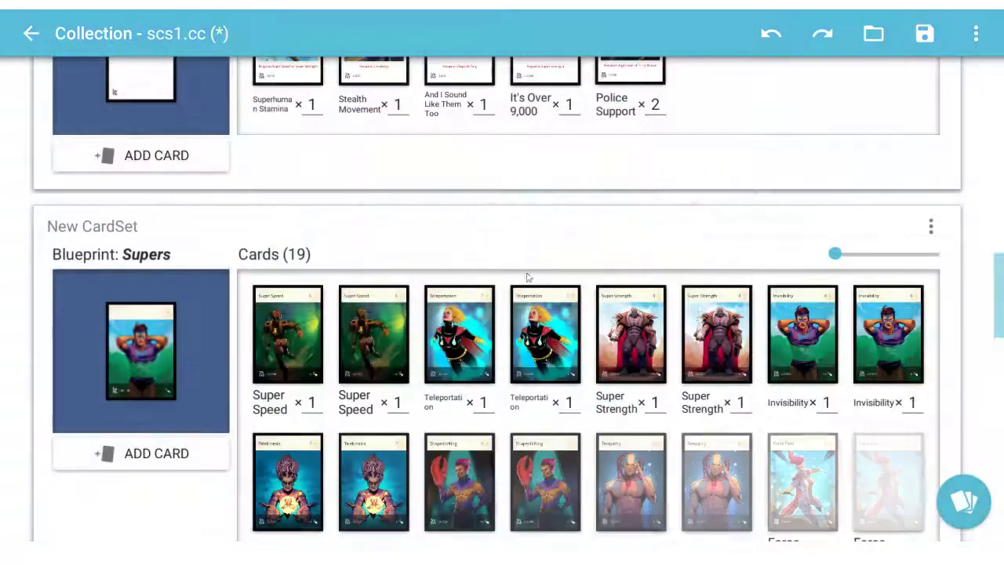
# - Check the enlarged Super Speed card, set the cost text color's alpha to 220 in the Supers blueprint and apply it
pyautogui.click(287, 333)
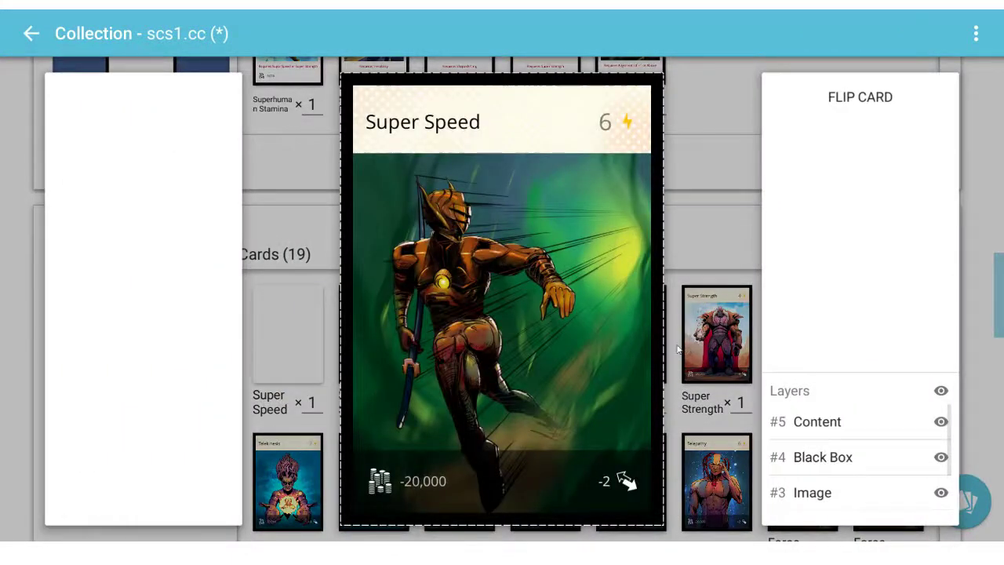
pyautogui.click(691, 269)
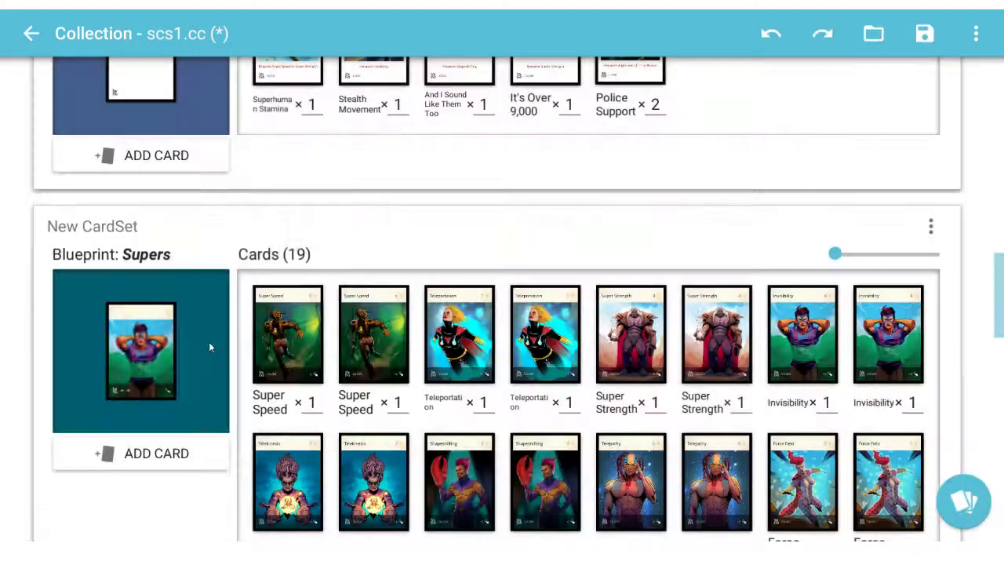
pyautogui.click(209, 341)
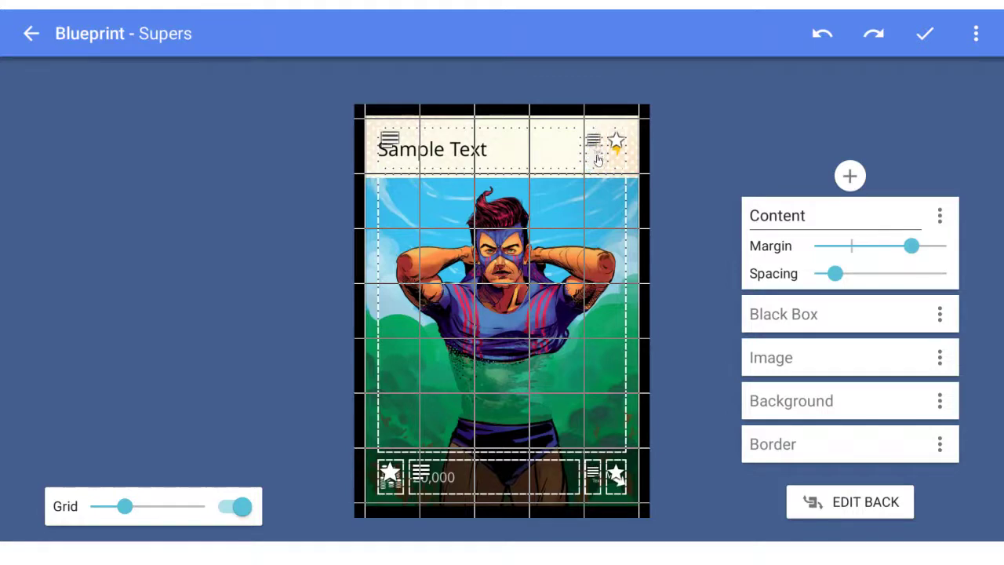
pyautogui.click(598, 157)
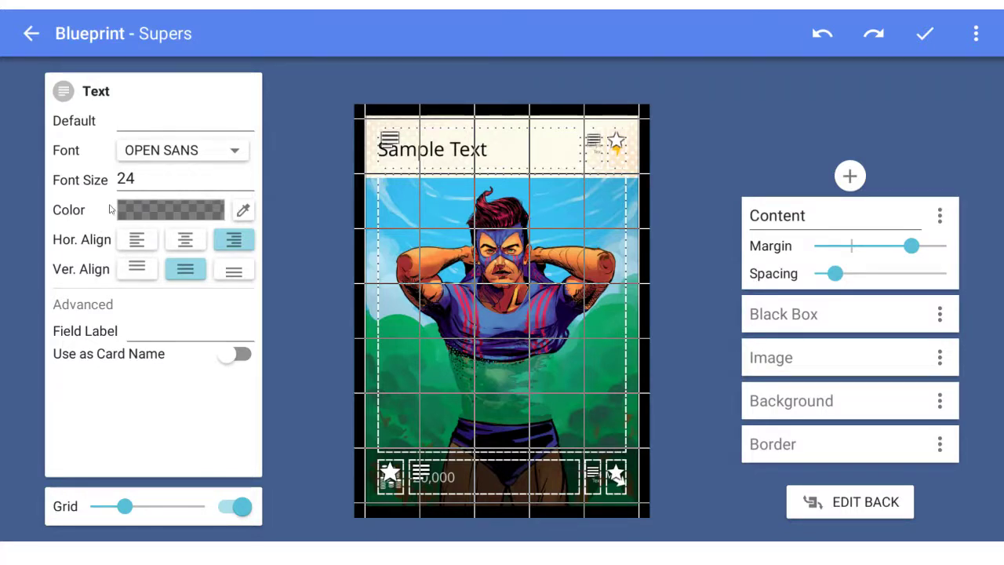
pyautogui.click(240, 212)
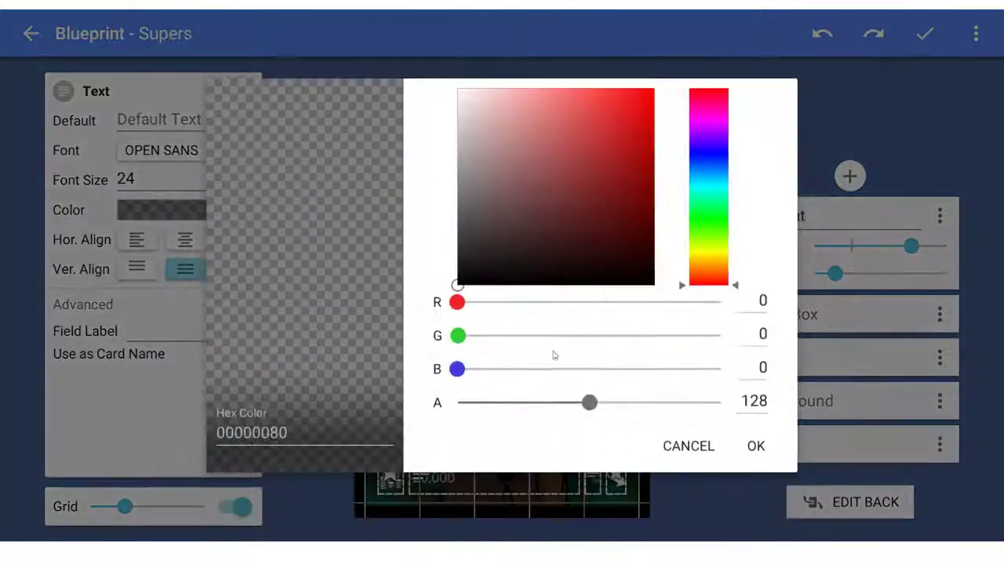
pyautogui.moveTo(592, 402); pyautogui.dragTo(685, 402)
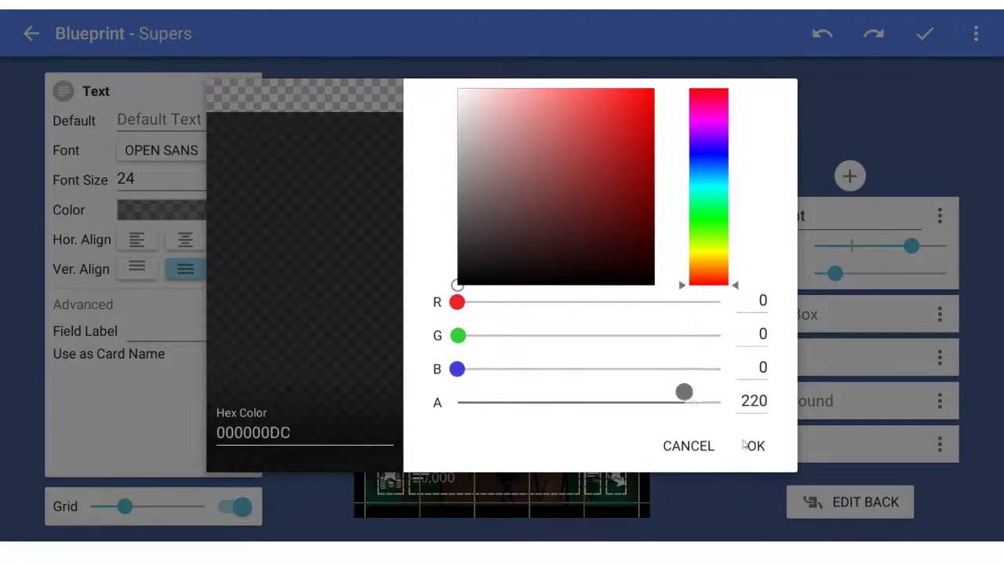
pyautogui.click(757, 447)
pyautogui.click(928, 36)
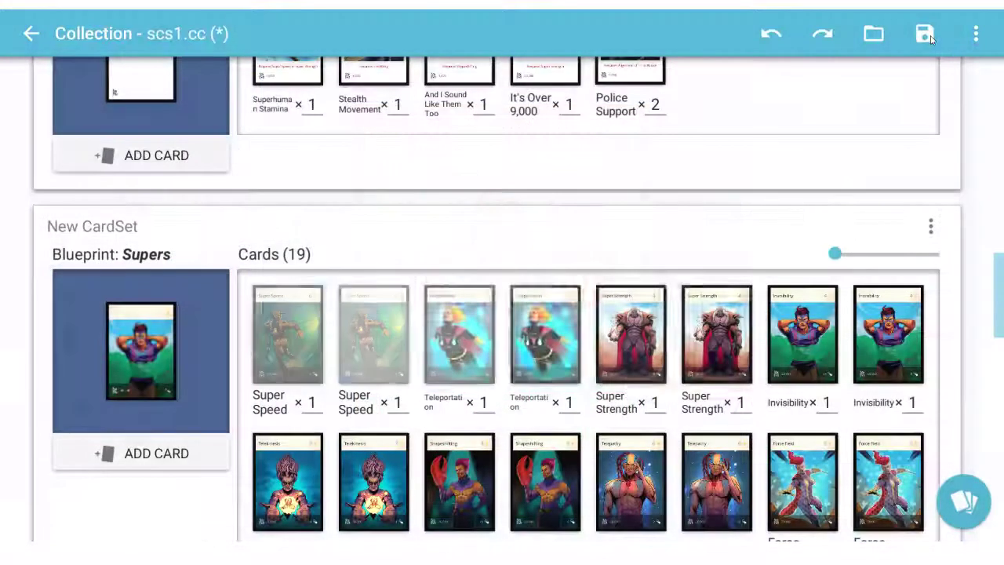
# - Examine the cost text and lightning icon on the enlarged Super Speed card and the icon's settings in the Supers blueprint
pyautogui.click(306, 330)
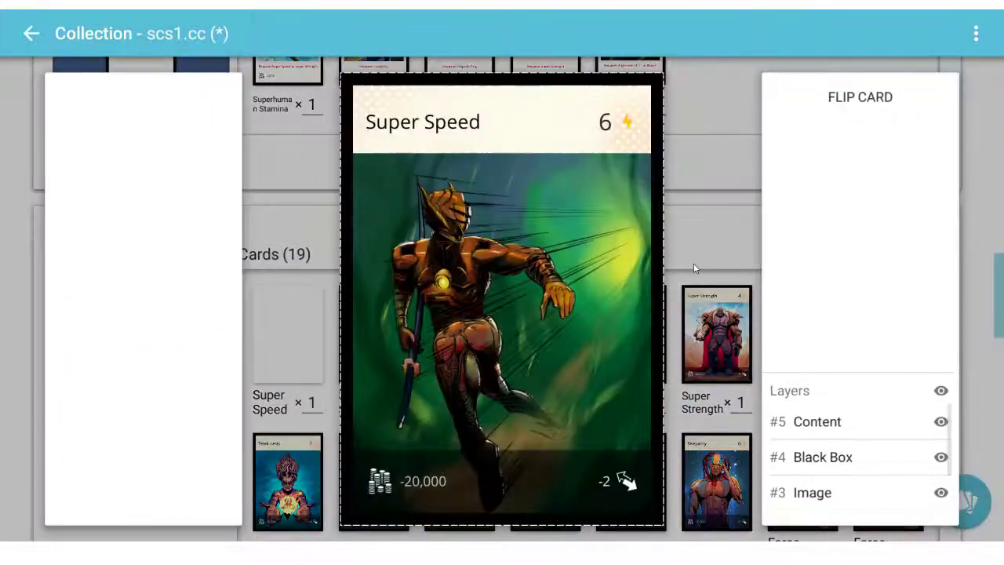
pyautogui.click(704, 235)
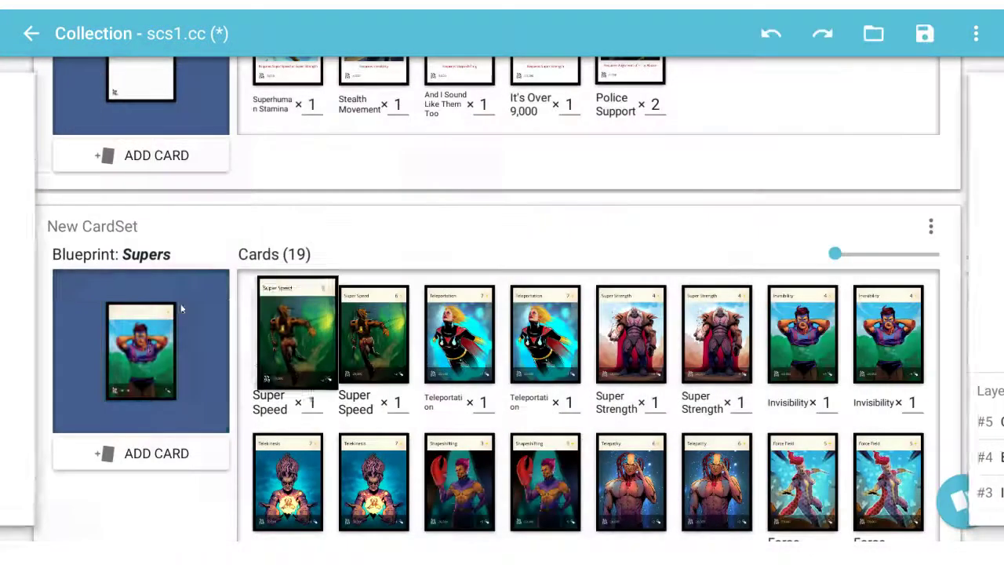
pyautogui.click(141, 345)
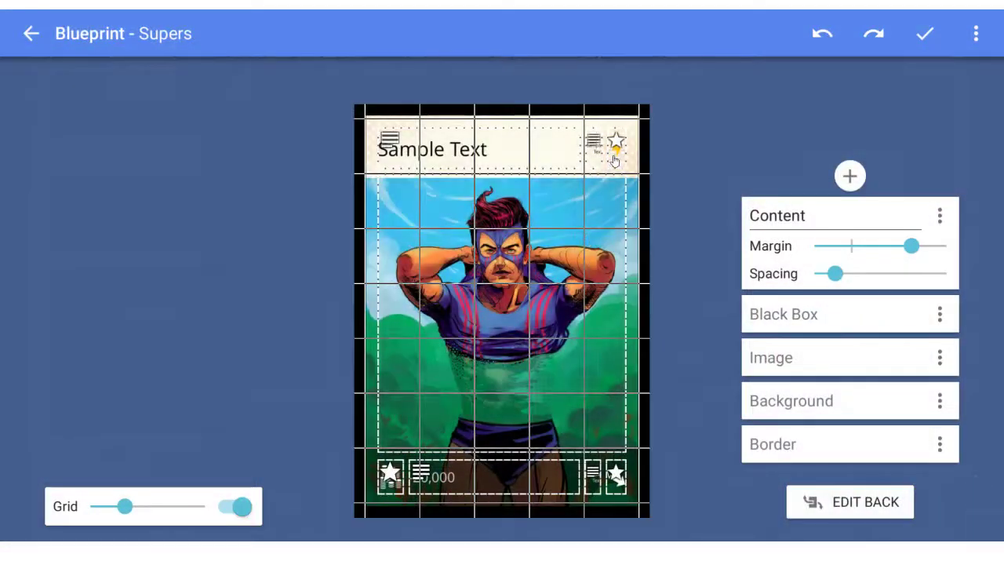
pyautogui.click(617, 150)
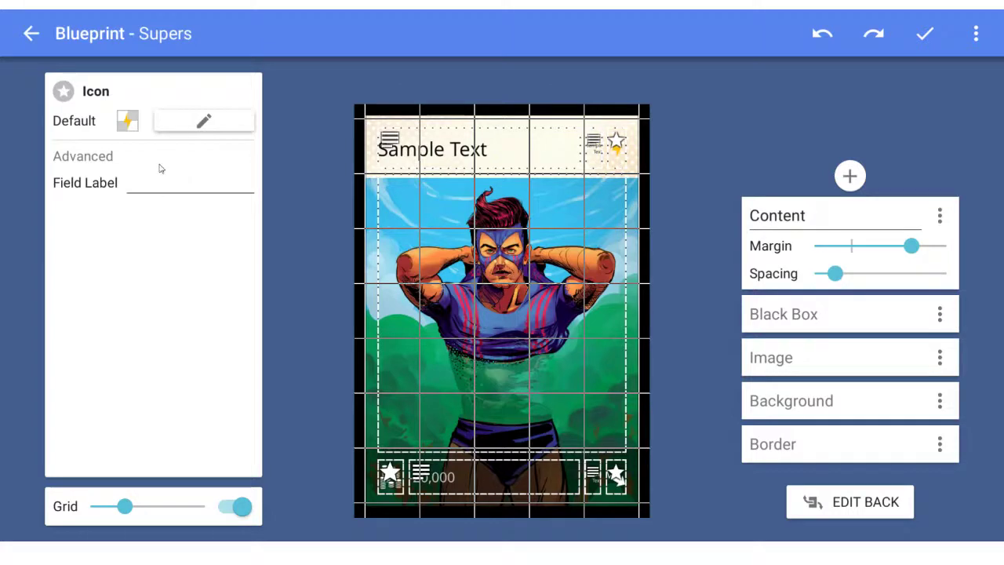
pyautogui.click(925, 33)
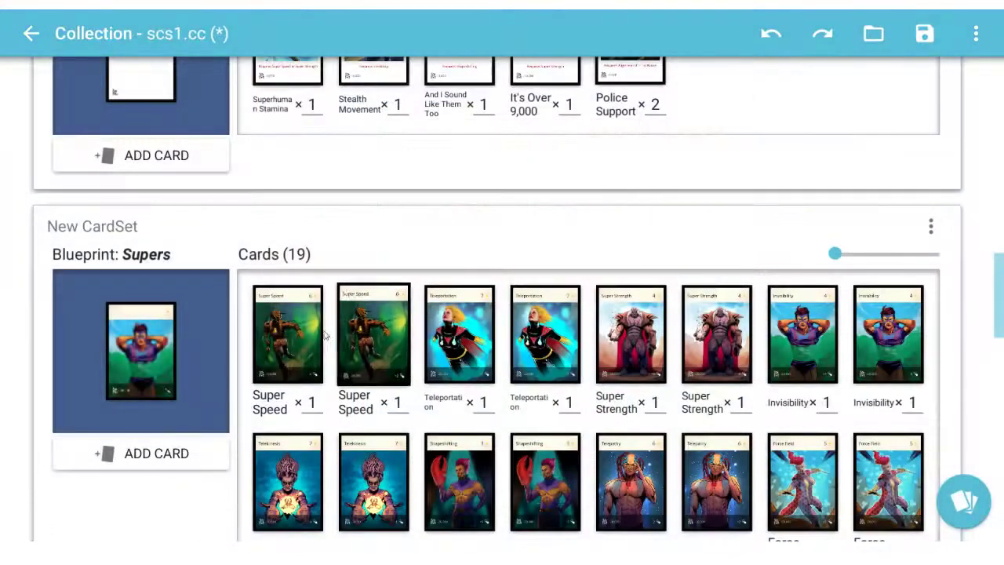
pyautogui.click(319, 336)
pyautogui.click(716, 256)
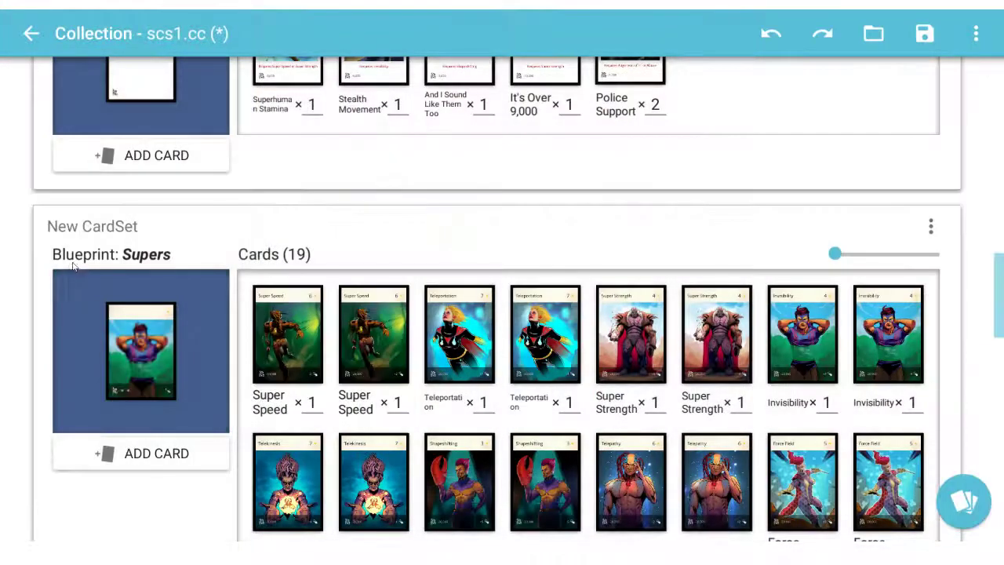
# - Widen the header's lightning icon area, turn off the grid, move the title–cost divider toward the title and apply the Supers blueprint
pyautogui.click(142, 350)
pyautogui.moveTo(617, 149)
pyautogui.mouseDown()
pyautogui.moveTo(591, 161)
pyautogui.moveTo(601, 149)
pyautogui.moveTo(565, 150)
pyautogui.moveTo(605, 149)
pyautogui.moveTo(597, 161)
pyautogui.mouseUp()
pyautogui.click(228, 509)
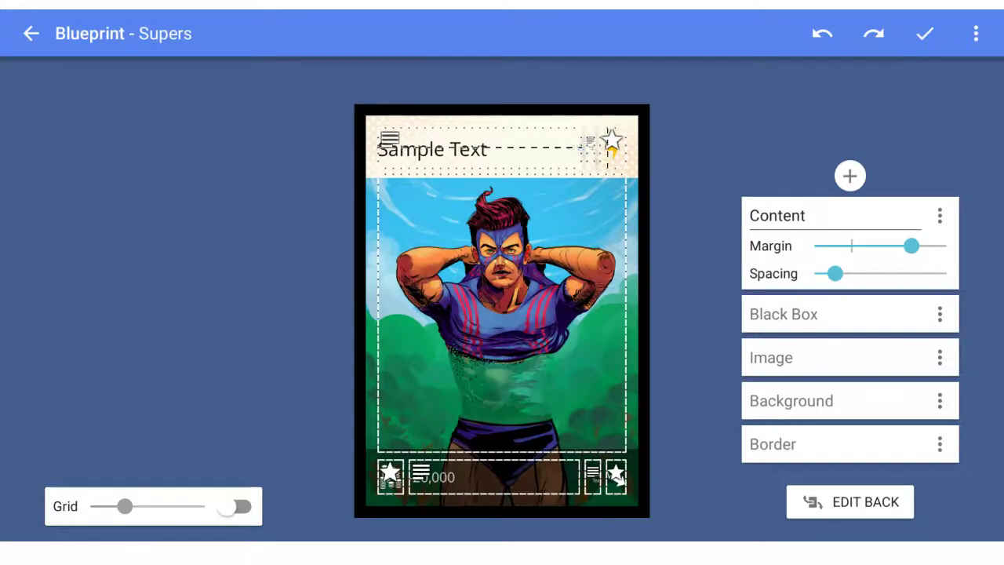
pyautogui.moveTo(590, 149); pyautogui.dragTo(572, 162)
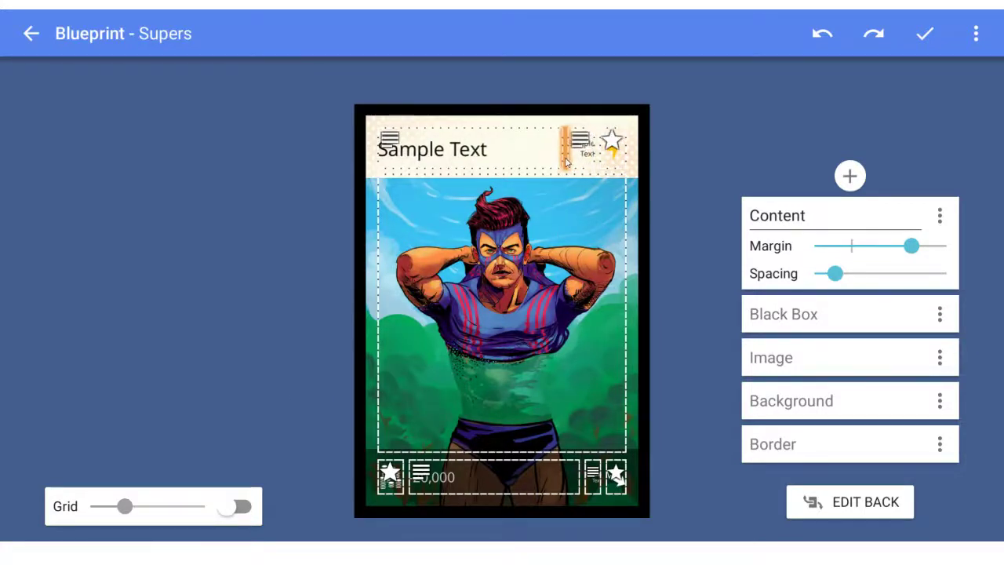
pyautogui.click(925, 33)
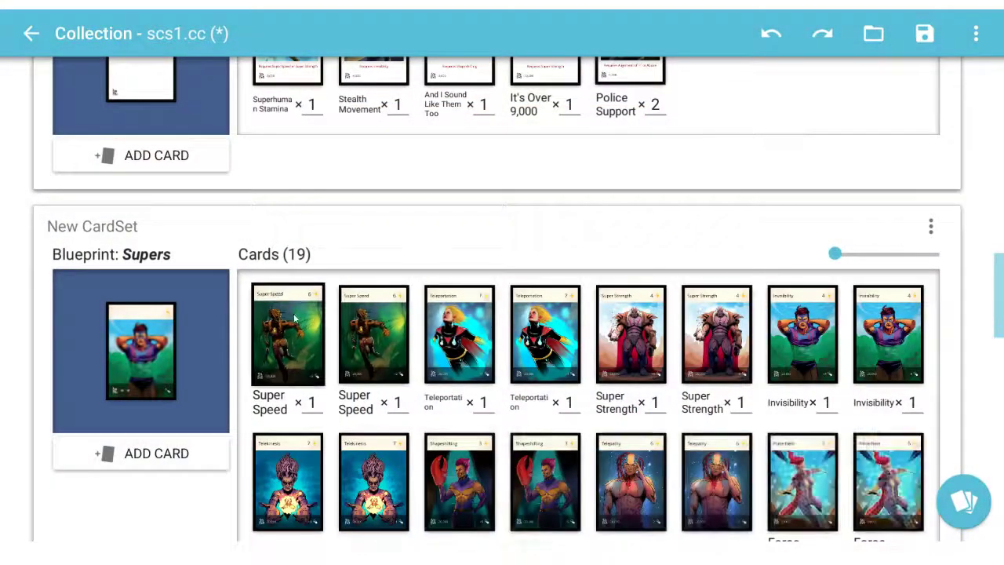
# - Check the header of the enlarged Super Speed card and save the collection
pyautogui.click(287, 334)
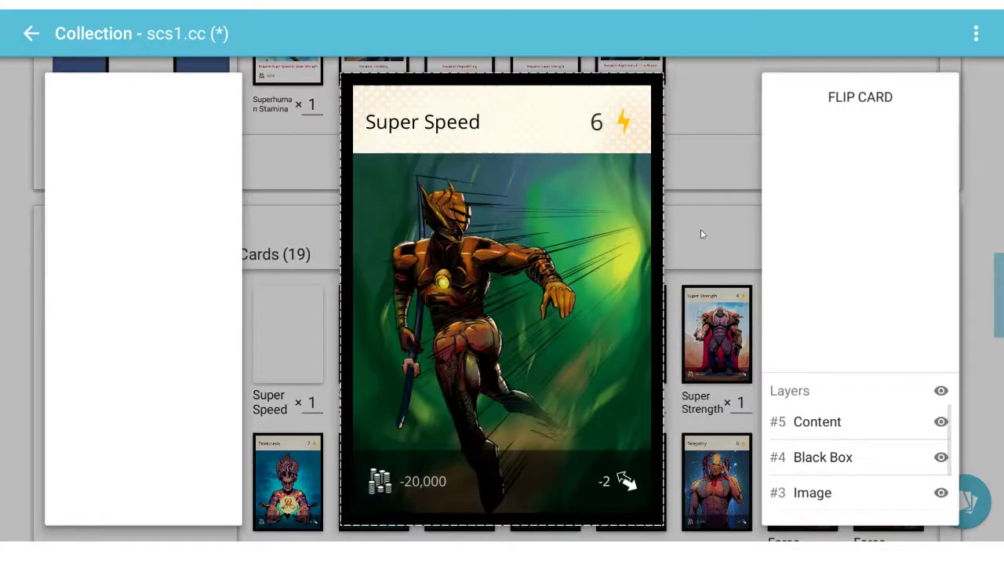
pyautogui.click(702, 234)
pyautogui.scroll(-3, 680, 242)
pyautogui.scroll(2, 384, 308)
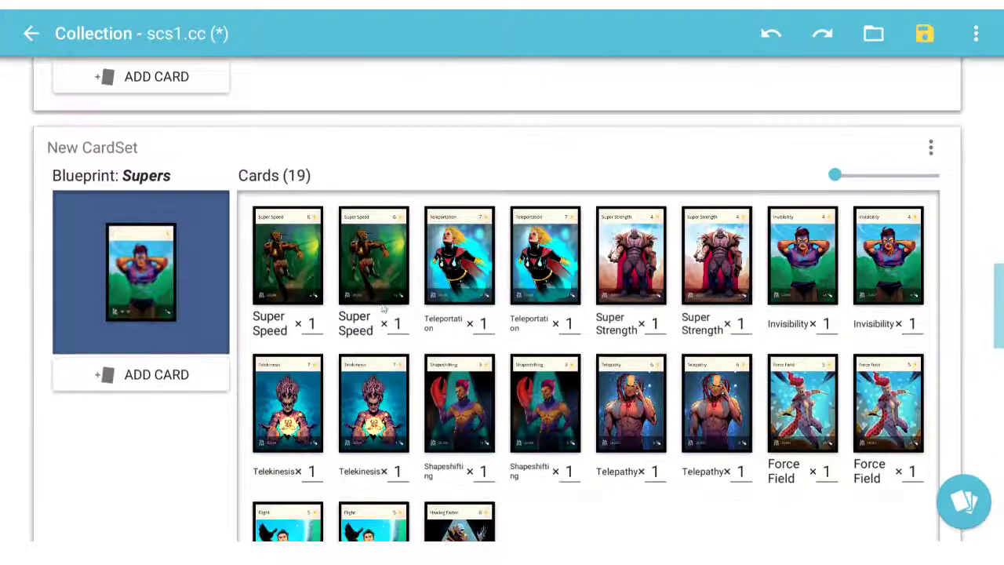
pyautogui.scroll(1, 384, 308)
pyautogui.hotkey('ctrl', 's')
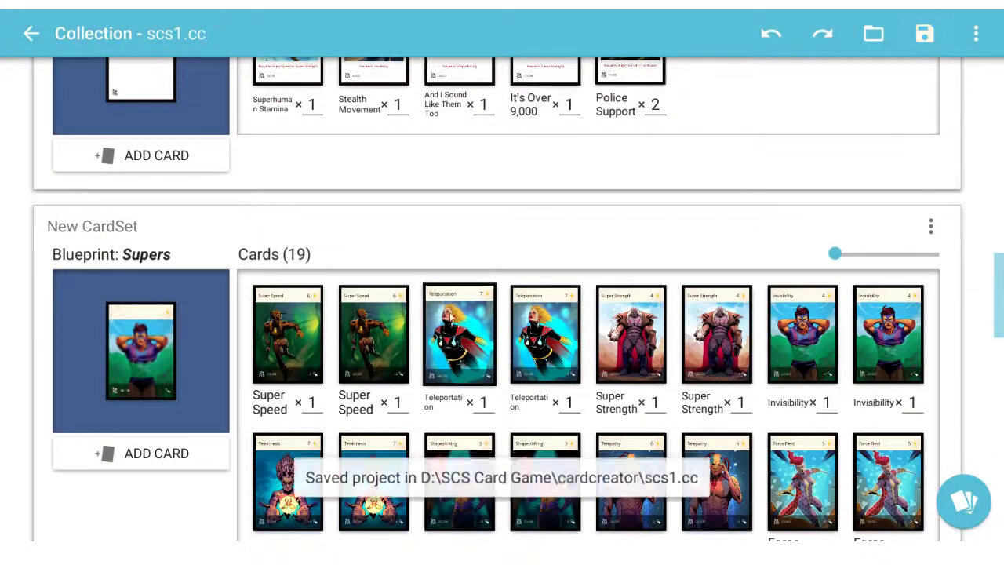
# - View the Super Speed card enlarged, followed by the Superhuman Stamina card in the set above Supers
pyautogui.click(320, 337)
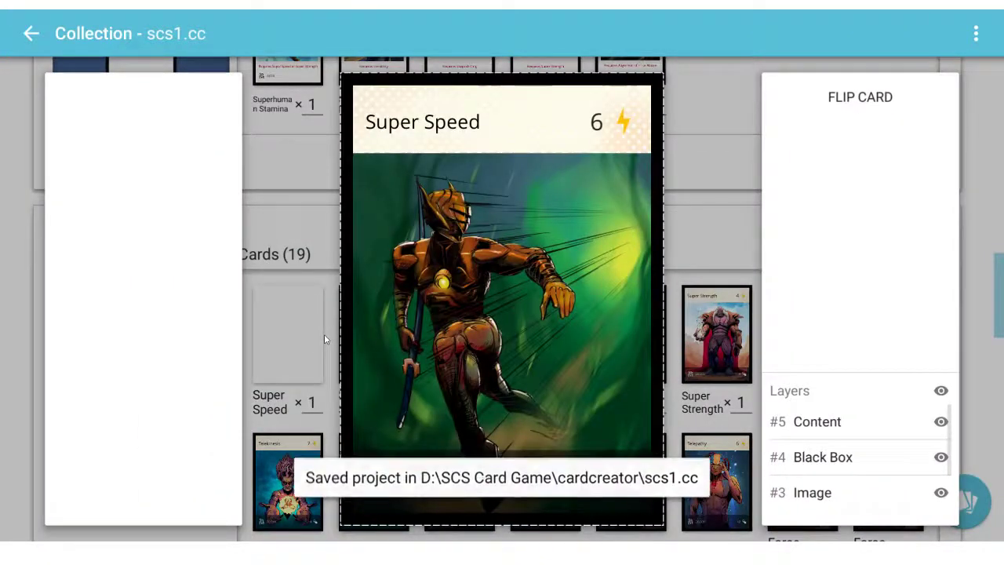
pyautogui.click(301, 287)
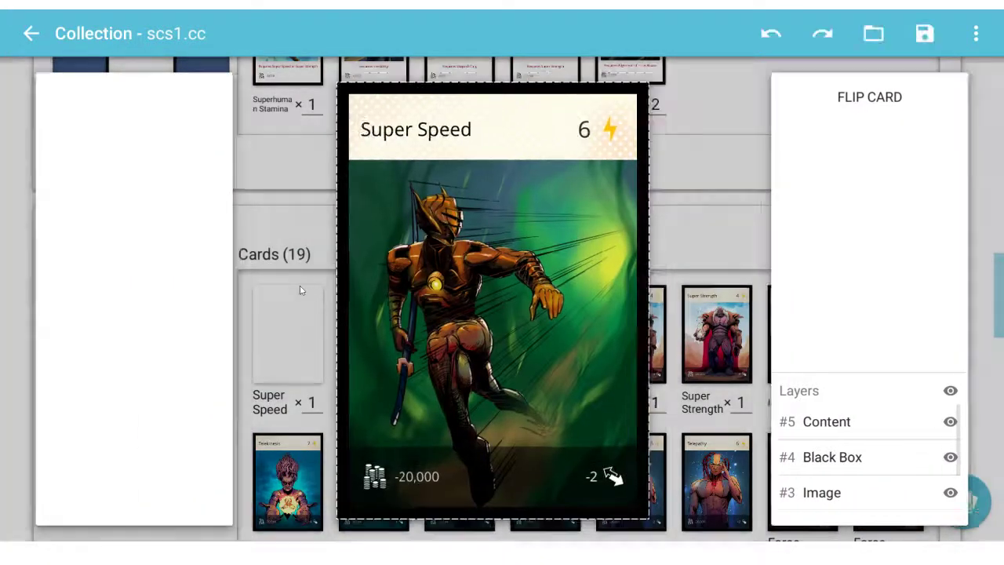
pyautogui.scroll(2, 236, 329)
pyautogui.scroll(1, 173, 339)
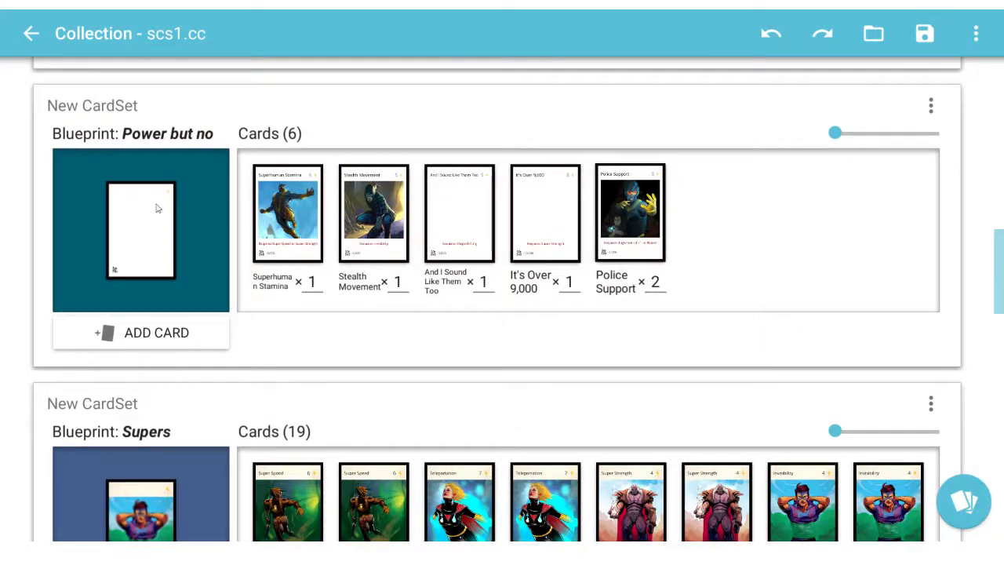
pyautogui.click(310, 213)
pyautogui.click(322, 208)
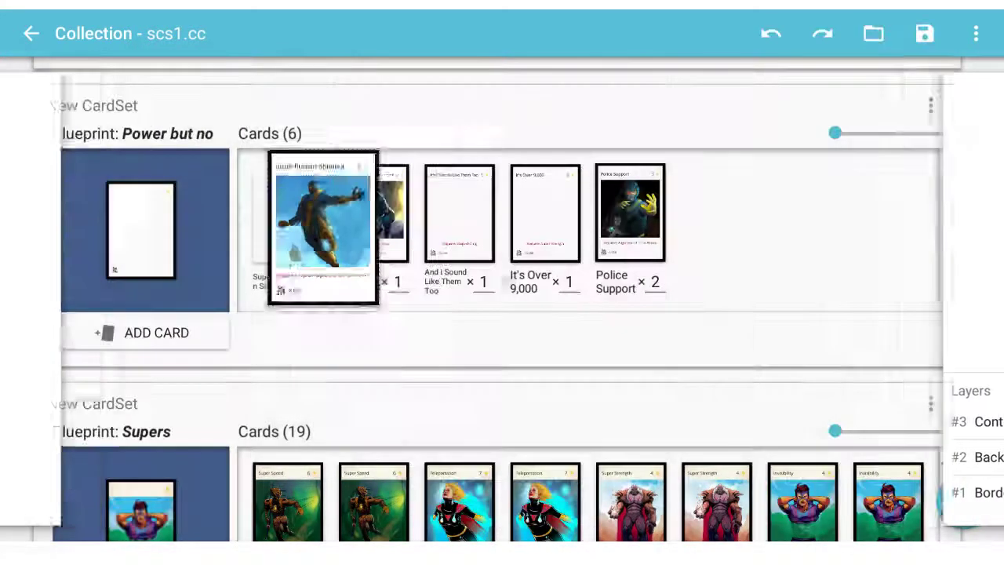
# - Review the remaining card sets through the Basic Cards set and return to the Main Cards set
pyautogui.scroll(-2, 292, 200)
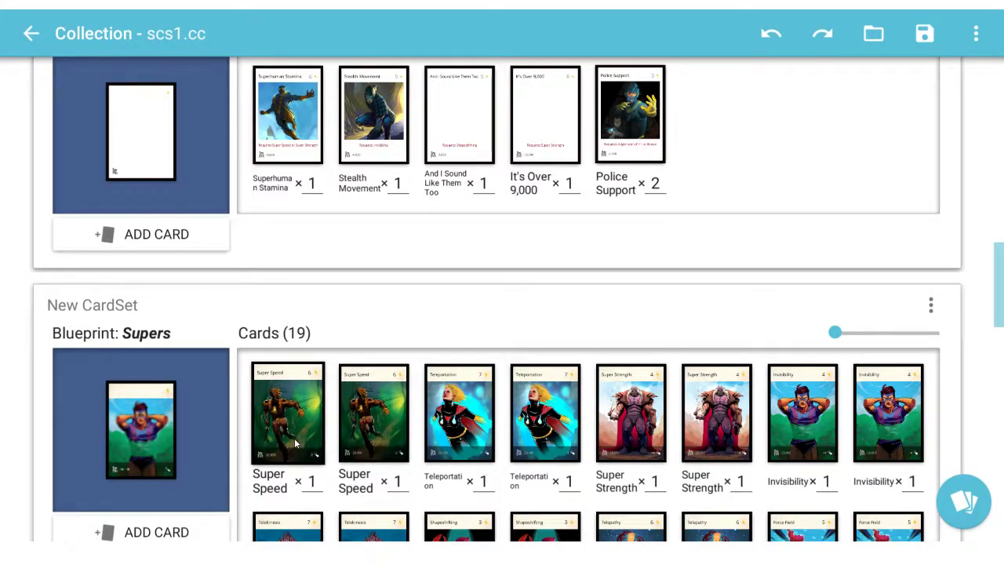
pyautogui.scroll(3, 292, 437)
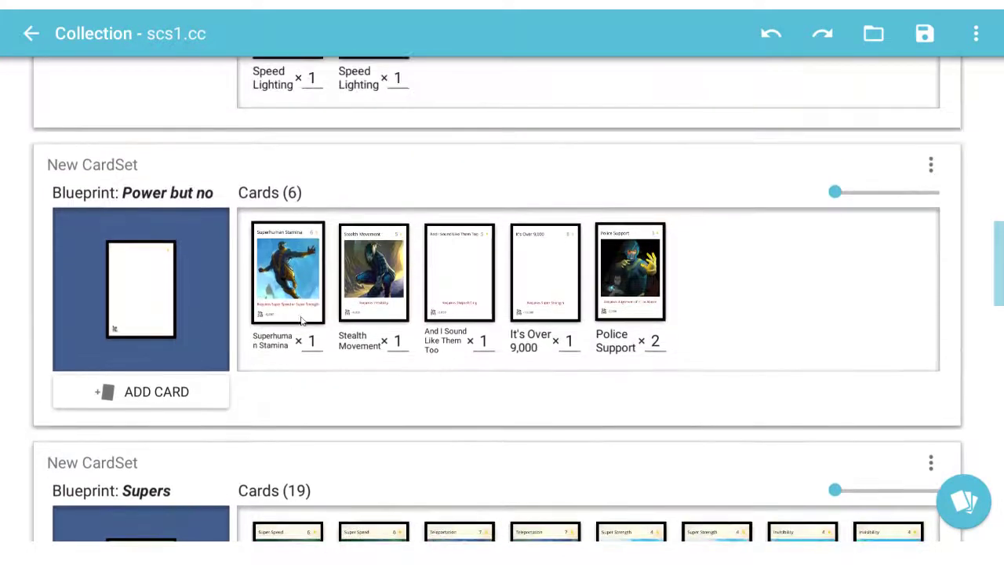
pyautogui.scroll(-2, 285, 369)
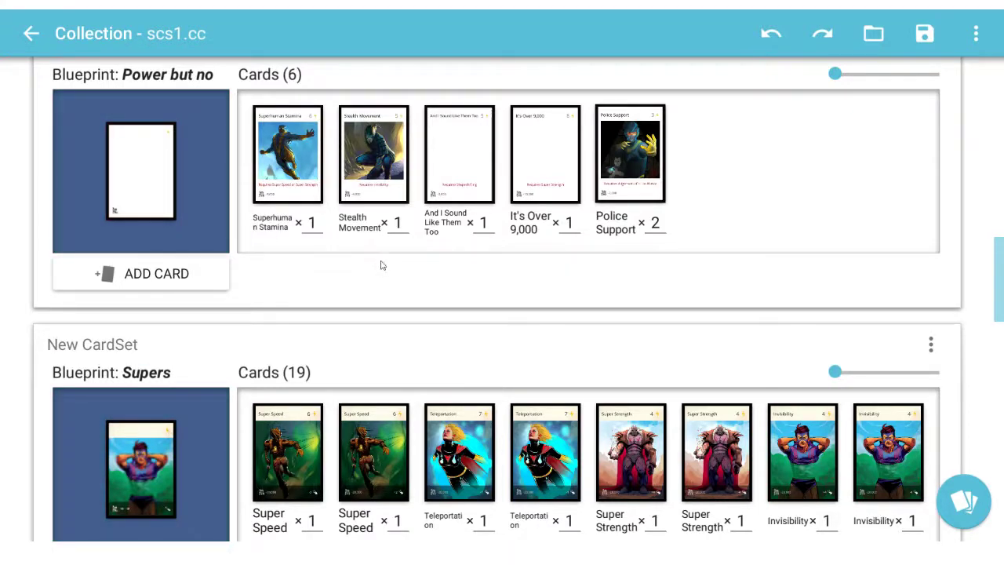
pyautogui.scroll(-7, 383, 267)
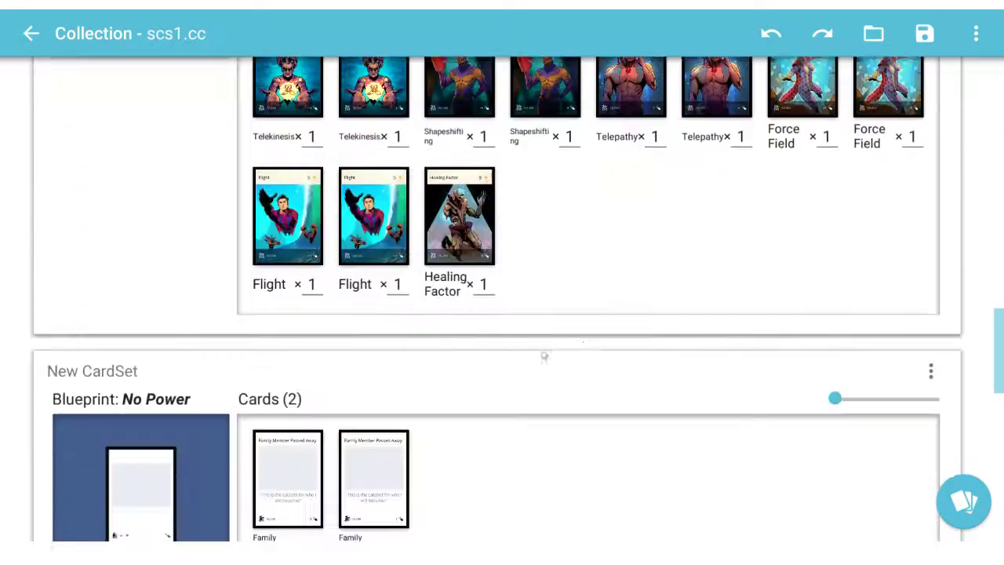
pyautogui.scroll(-2, 545, 357)
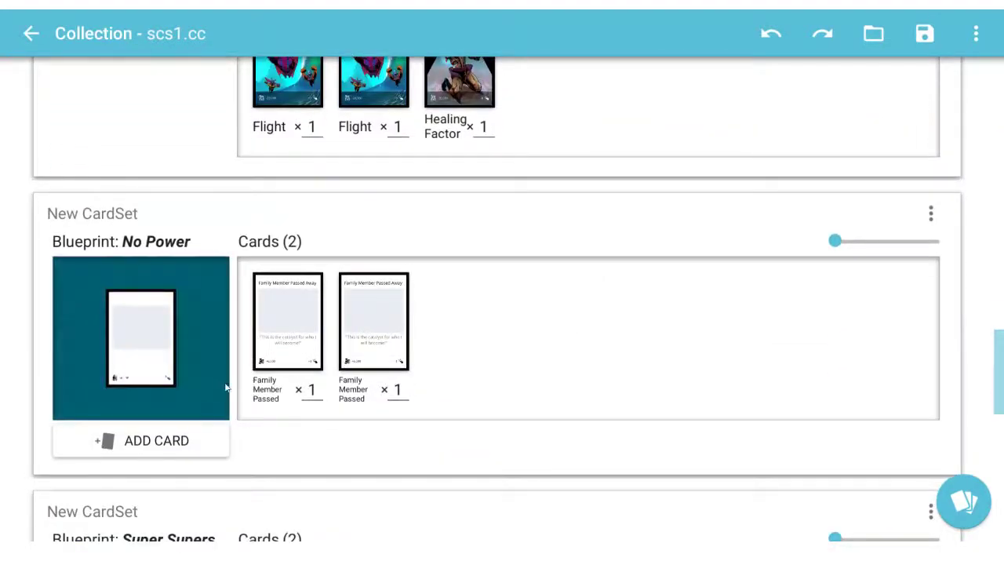
pyautogui.scroll(-11, 225, 388)
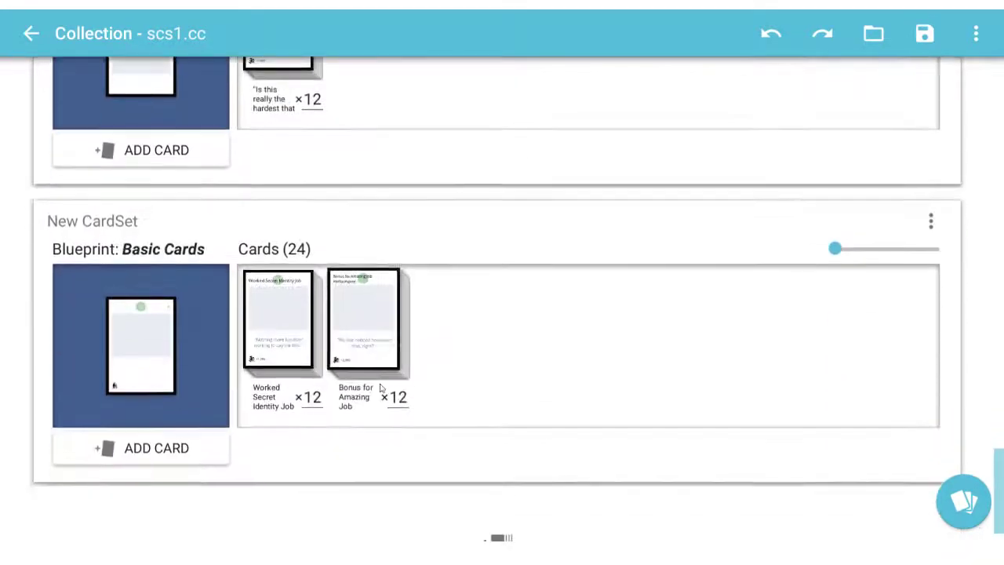
pyautogui.scroll(-1, 380, 388)
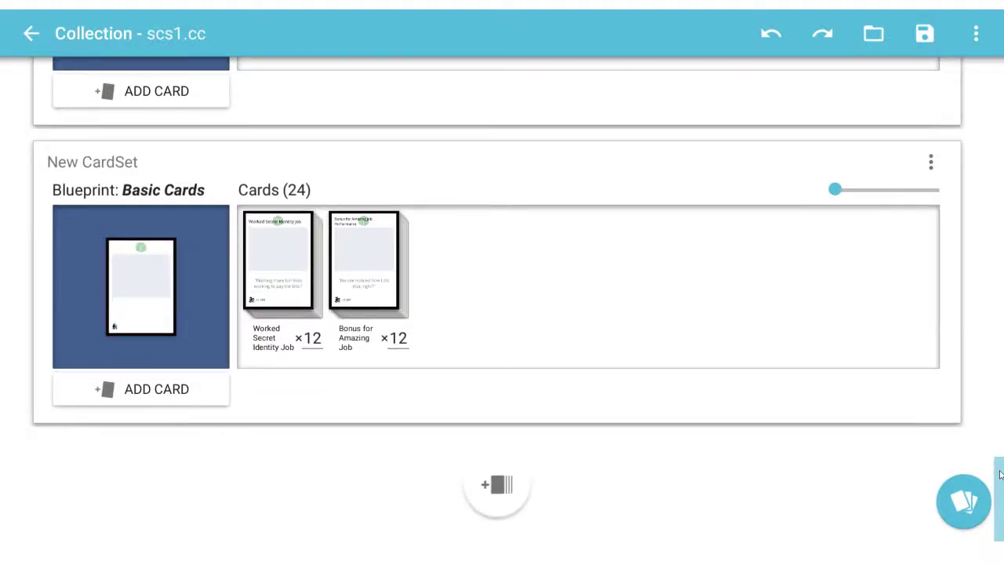
pyautogui.moveTo(1000, 471); pyautogui.dragTo(998, 110)
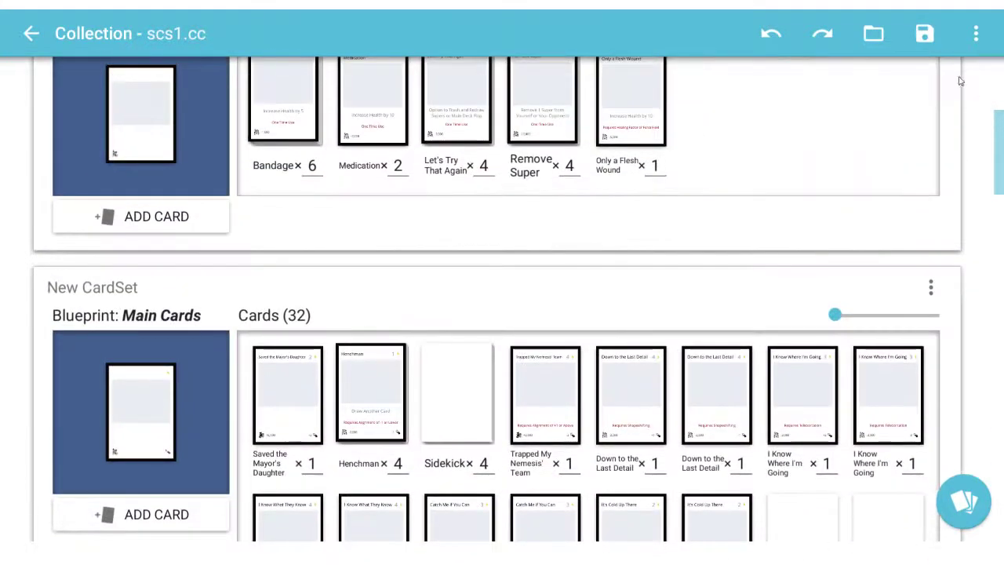
# - Close the collection, load cardsagainstpacks.cc and look over its Black Cards set
pyautogui.click(32, 34)
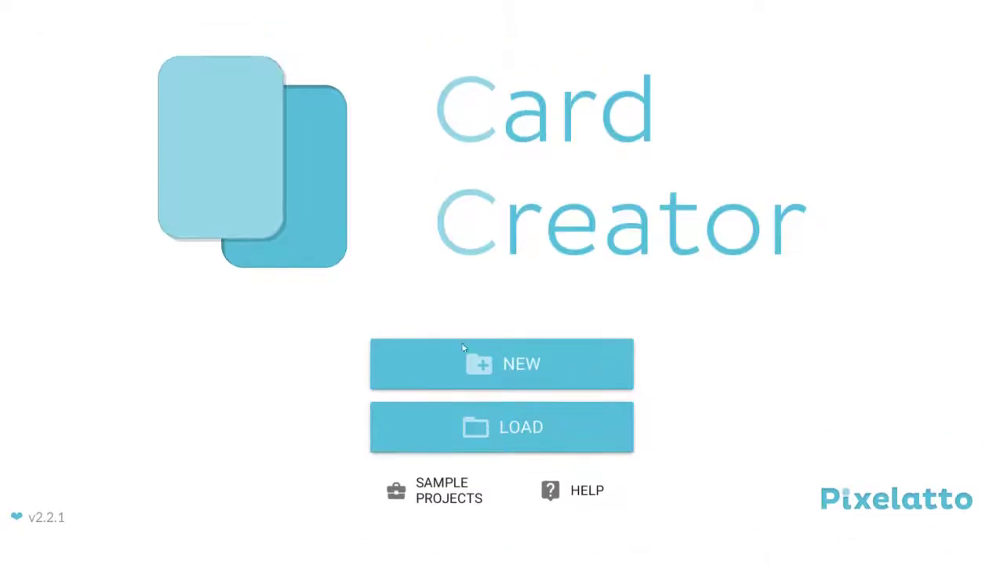
pyautogui.click(557, 444)
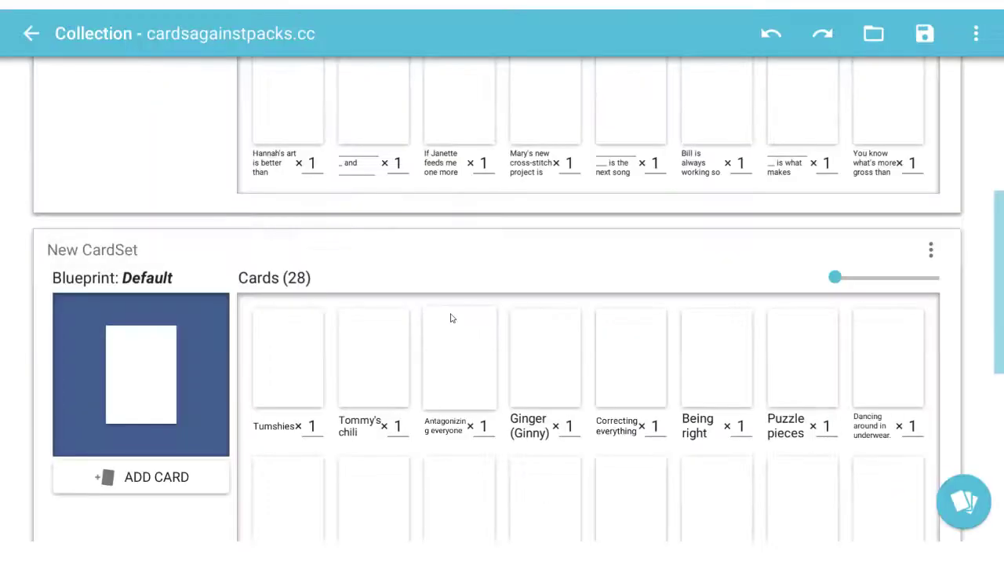
pyautogui.scroll(5, 469, 331)
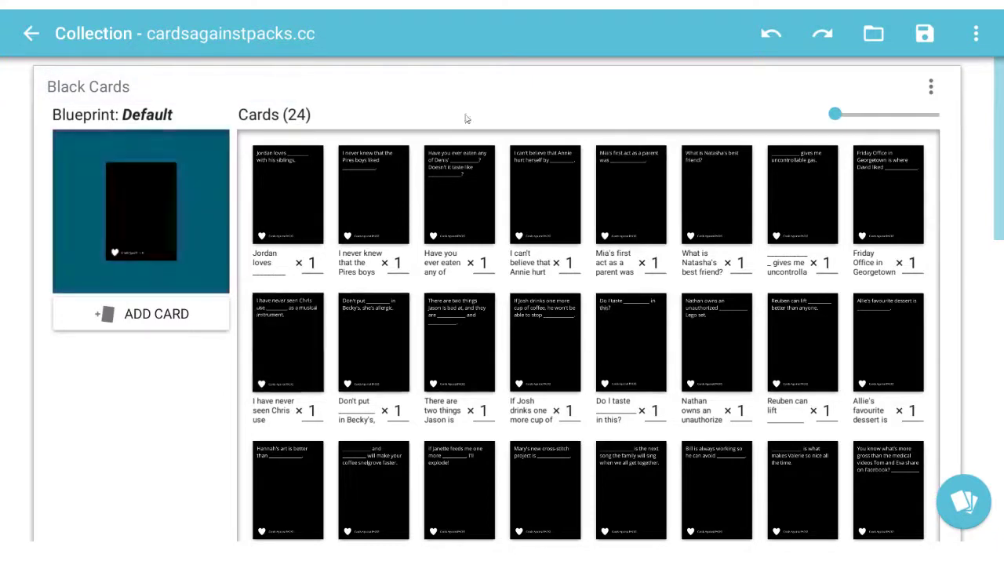
pyautogui.scroll(-2, 802, 314)
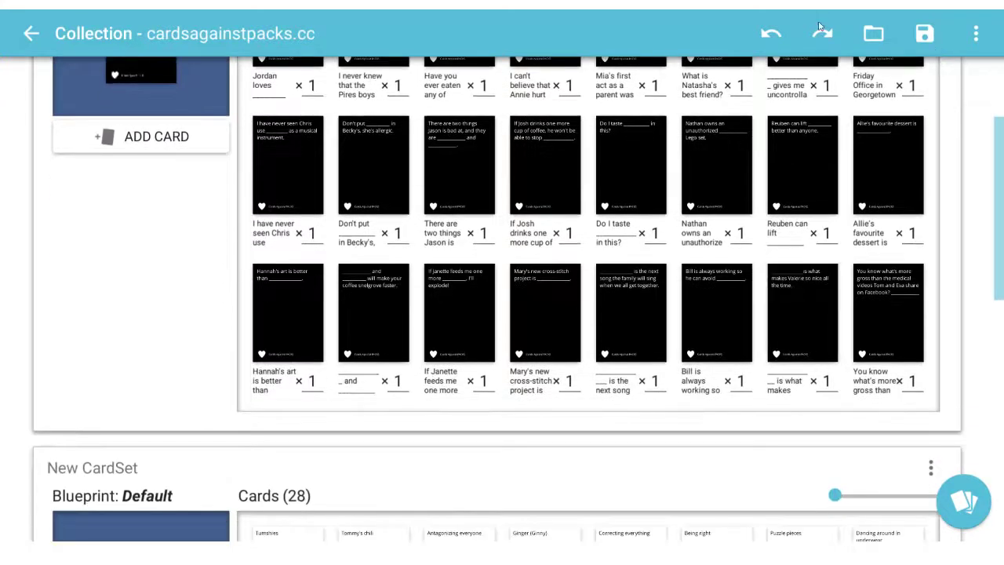
# - Close the cardsagainstpacks.cc collection and open the CardsAgainstPeople.cc sample project
pyautogui.click(978, 36)
pyautogui.click(677, 36)
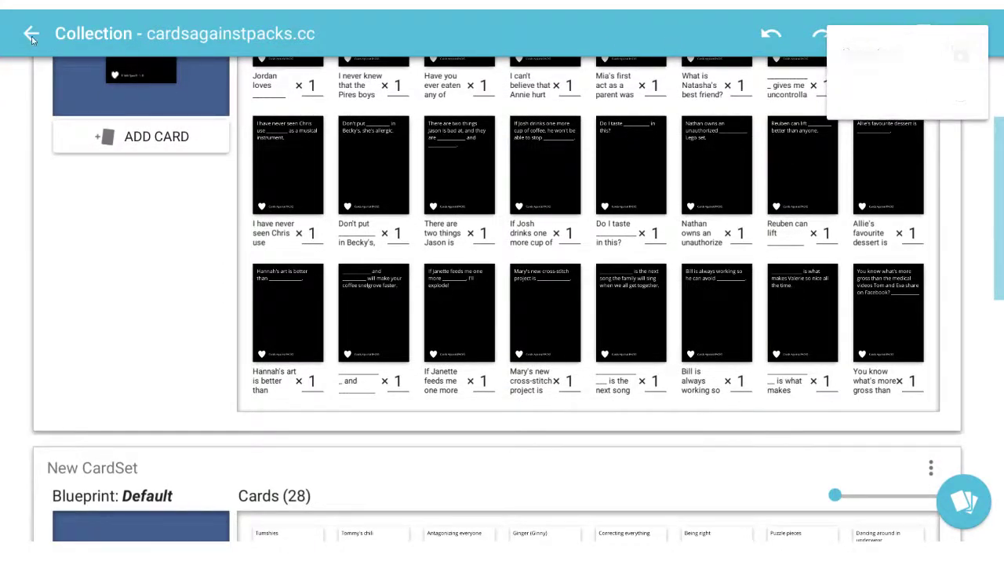
pyautogui.click(35, 36)
pyautogui.click(453, 488)
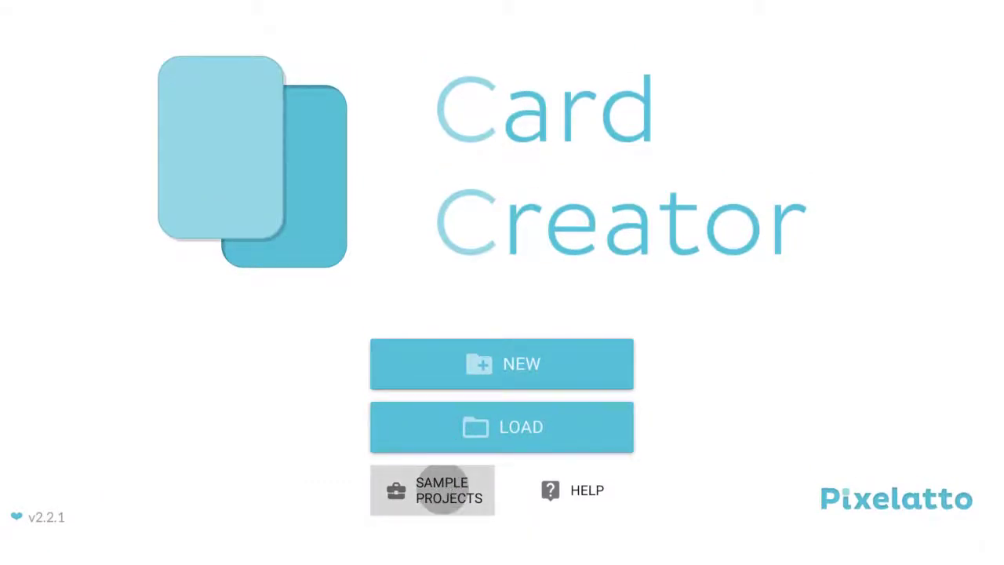
pyautogui.scroll(2, 683, 348)
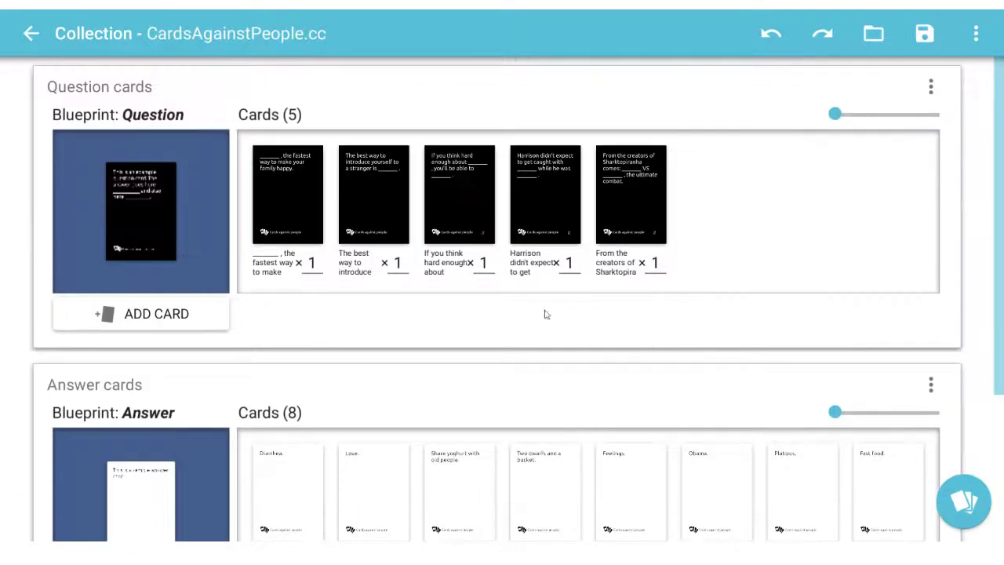
# - View the first two Question cards enlarged and check the back of the second one
pyautogui.click(275, 196)
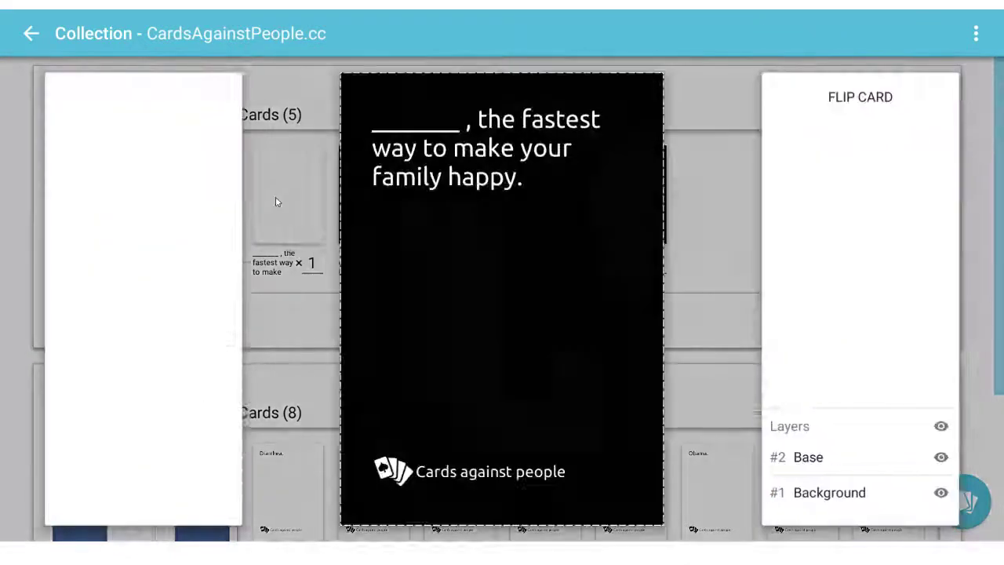
pyautogui.click(703, 313)
pyautogui.click(383, 223)
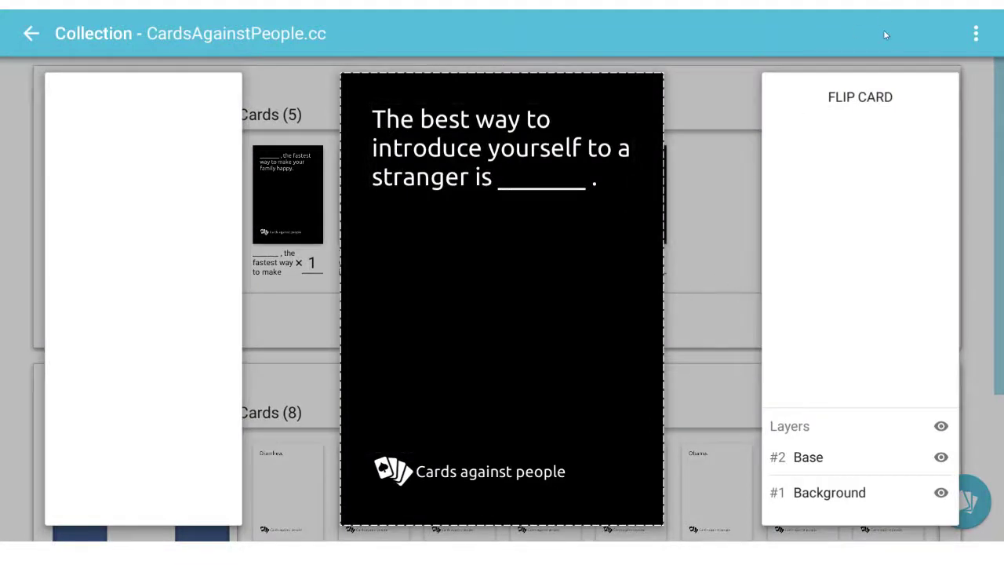
pyautogui.click(886, 91)
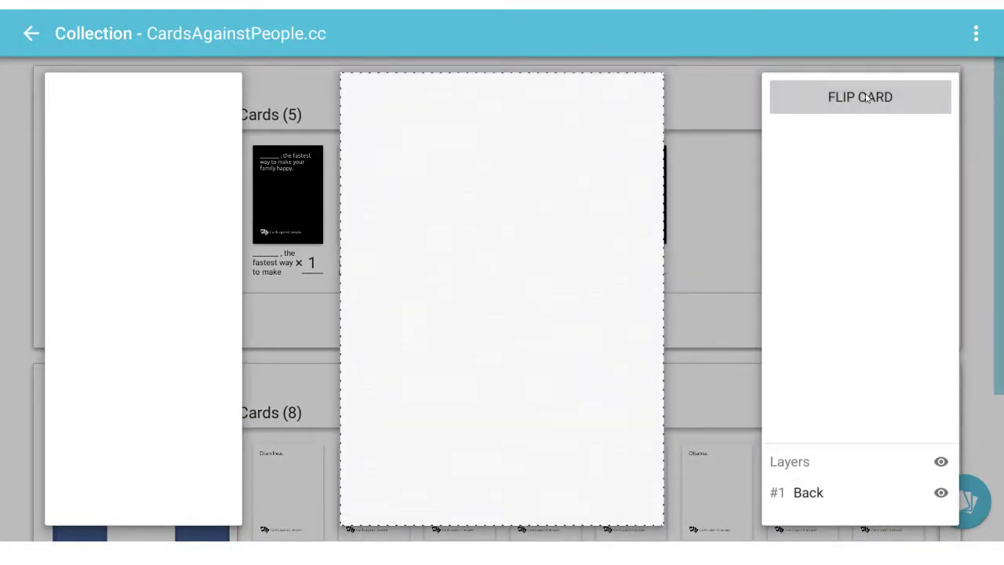
pyautogui.click(868, 97)
pyautogui.click(687, 234)
# - View the Love card from the Answer cards set enlarged and flip it to its back
pyautogui.scroll(-3, 373, 338)
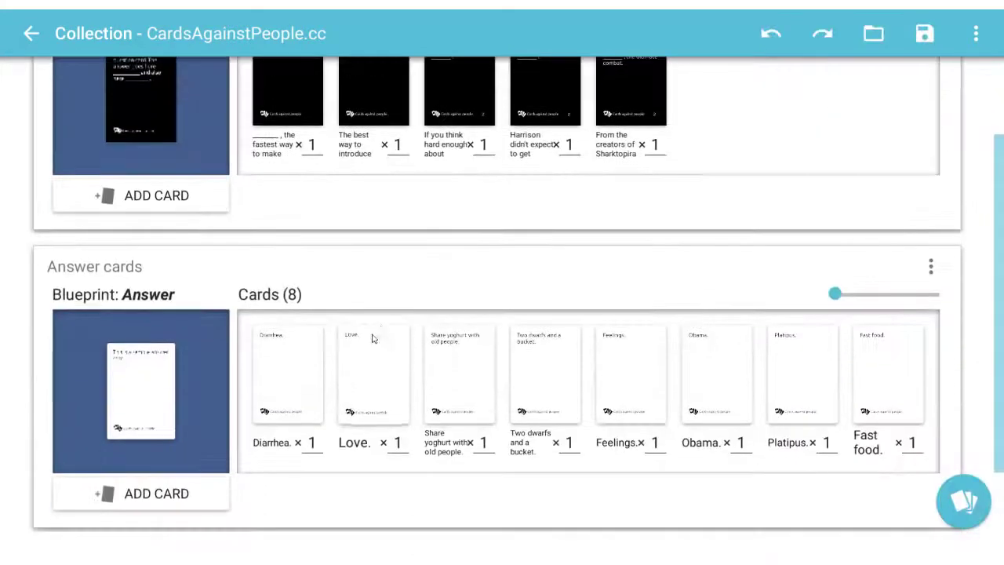
pyautogui.click(373, 338)
pyautogui.click(860, 97)
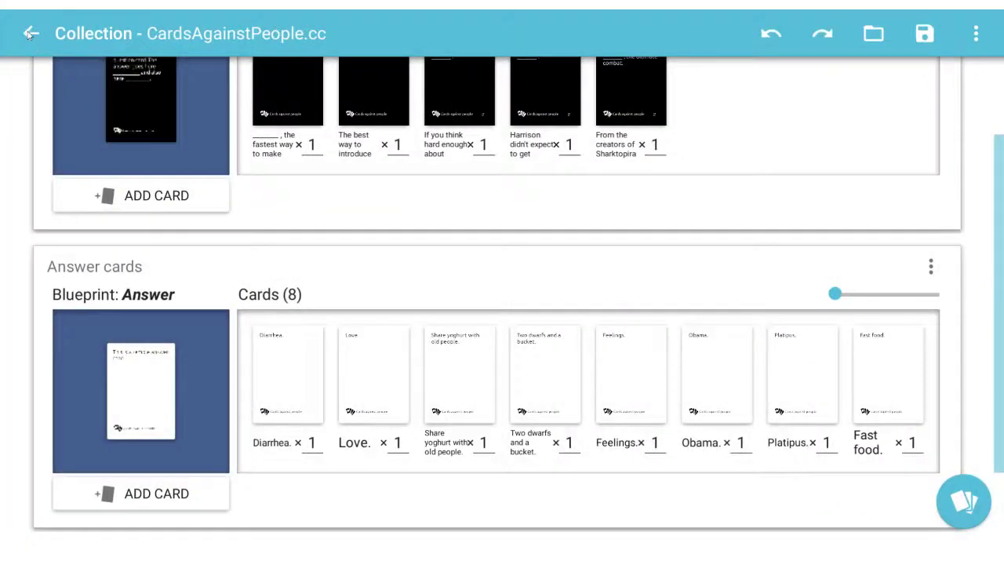
# - Load the cardsagainstpacks.cc collection again and flip the first Black Cards card to see its back
pyautogui.click(29, 33)
pyautogui.click(486, 427)
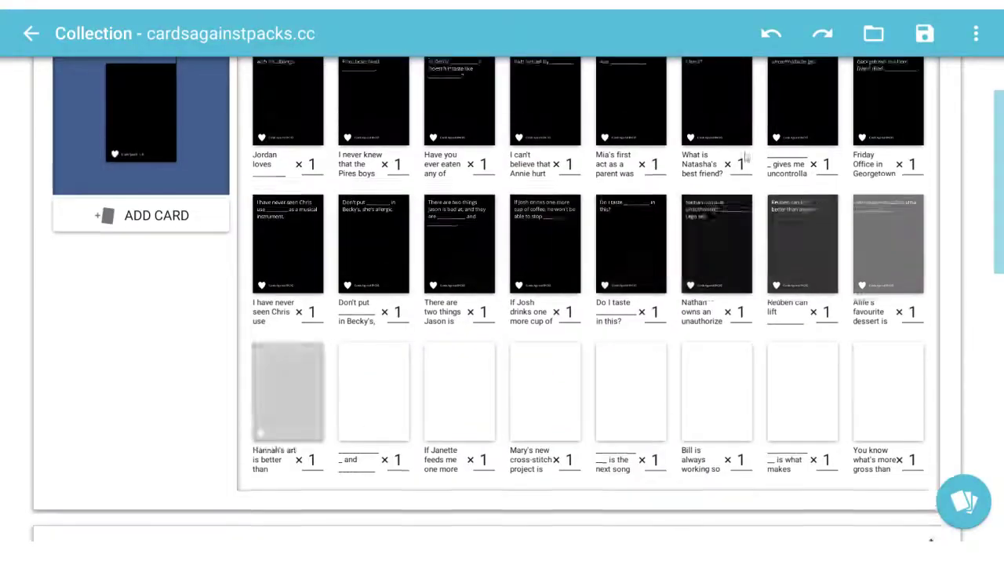
pyautogui.scroll(3, 471, 228)
pyautogui.click(291, 218)
pyautogui.click(863, 110)
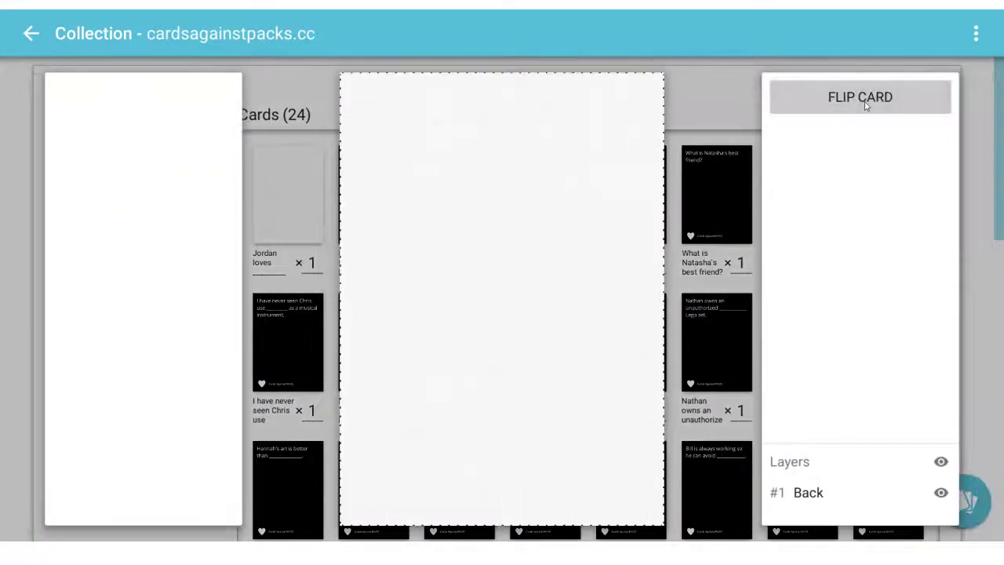
pyautogui.click(707, 102)
# - Look at the back design of the Black Cards set's Default blueprint and return to the collection
pyautogui.click(129, 205)
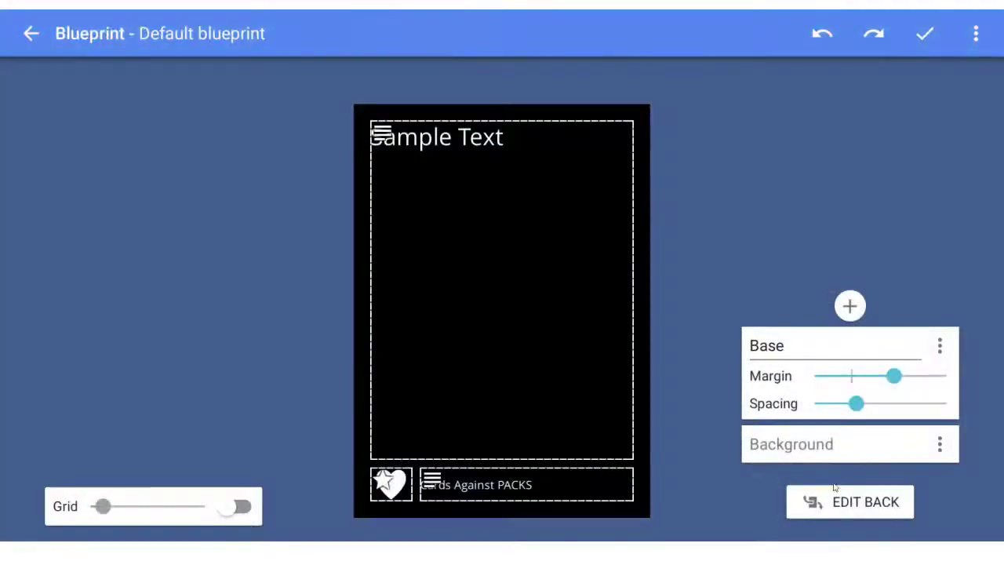
pyautogui.click(863, 506)
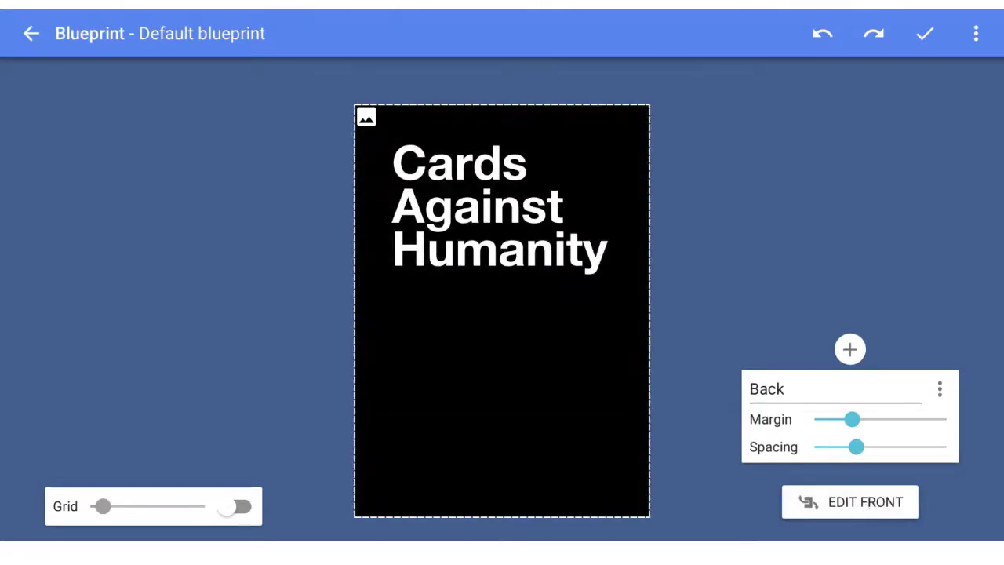
pyautogui.click(925, 32)
# - Enlarge the "gives me uncontrollable gas" card and flip it repeatedly to compare front and back
pyautogui.click(797, 189)
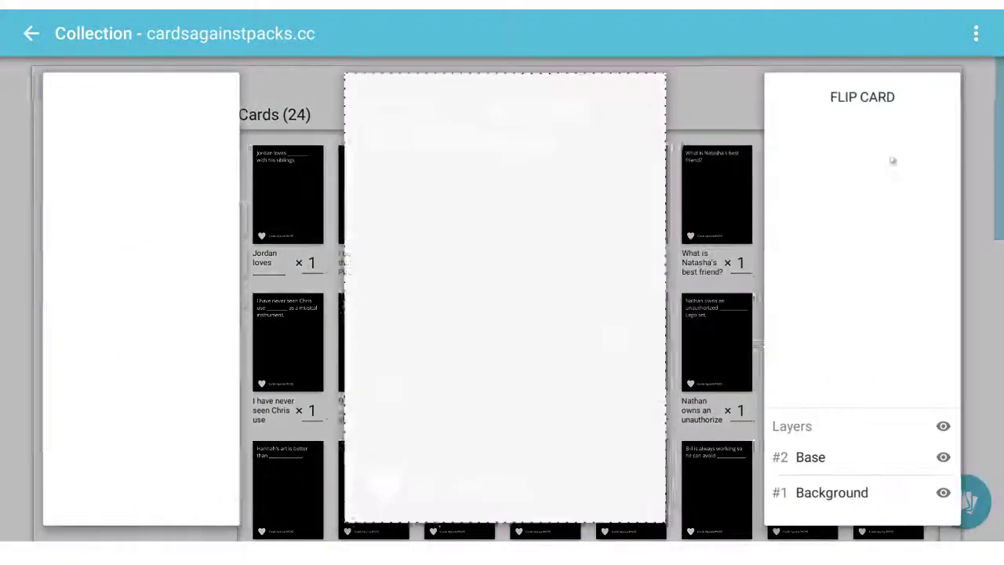
pyautogui.click(877, 96)
pyautogui.click(877, 95)
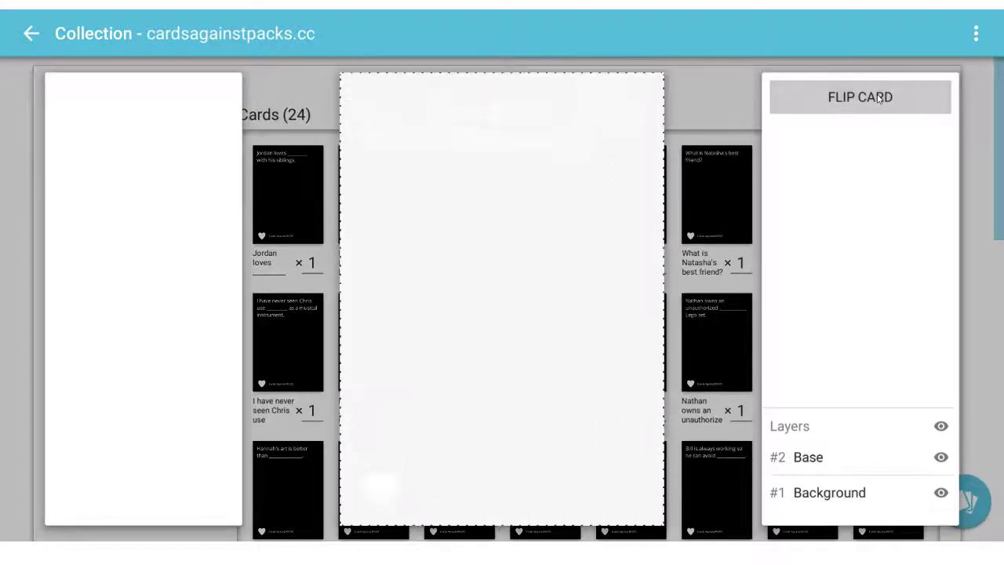
pyautogui.click(877, 95)
pyautogui.click(716, 117)
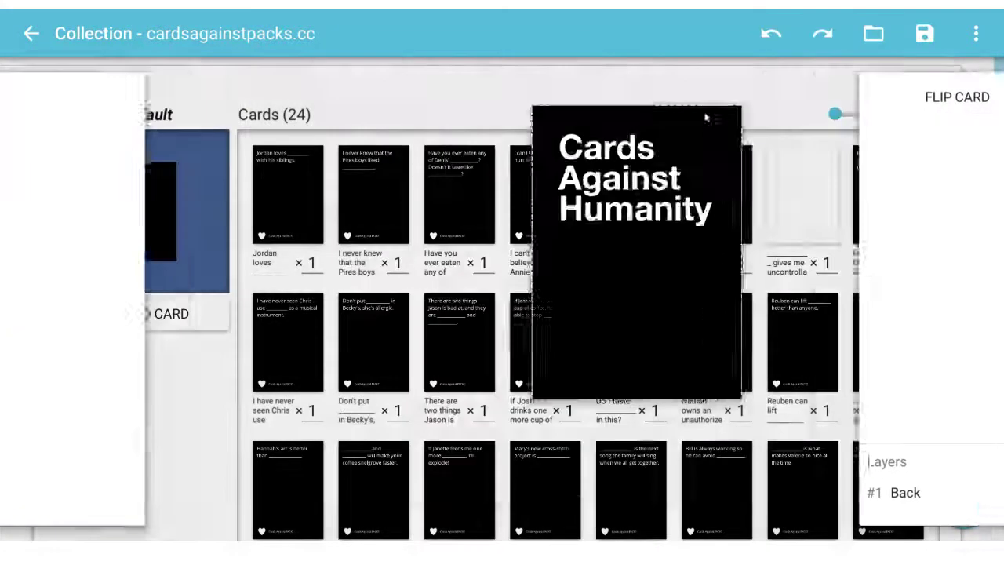
# - Check the front and back of the second black card and the first black card in enlarged view
pyautogui.click(342, 197)
pyautogui.click(847, 101)
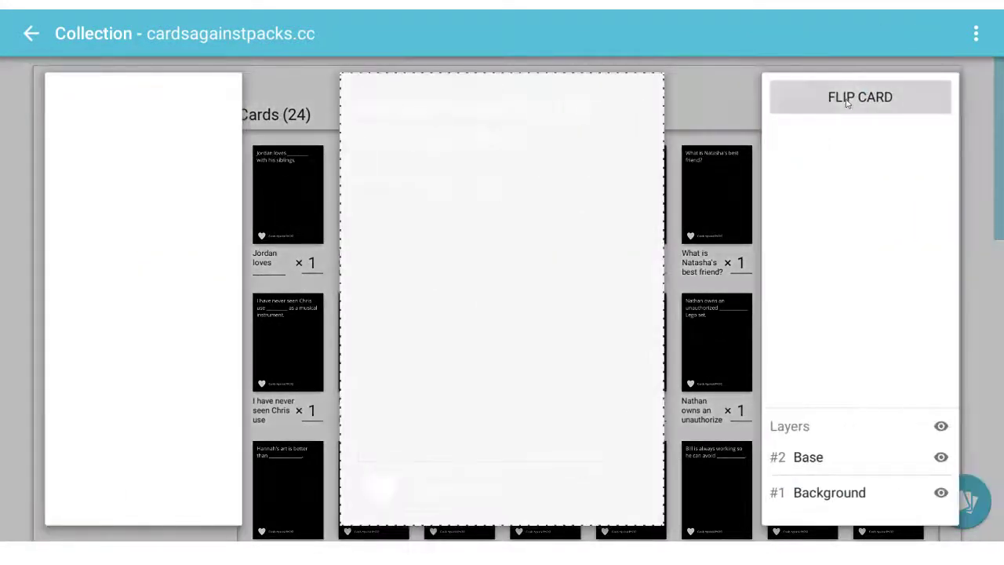
pyautogui.click(847, 100)
pyautogui.click(286, 195)
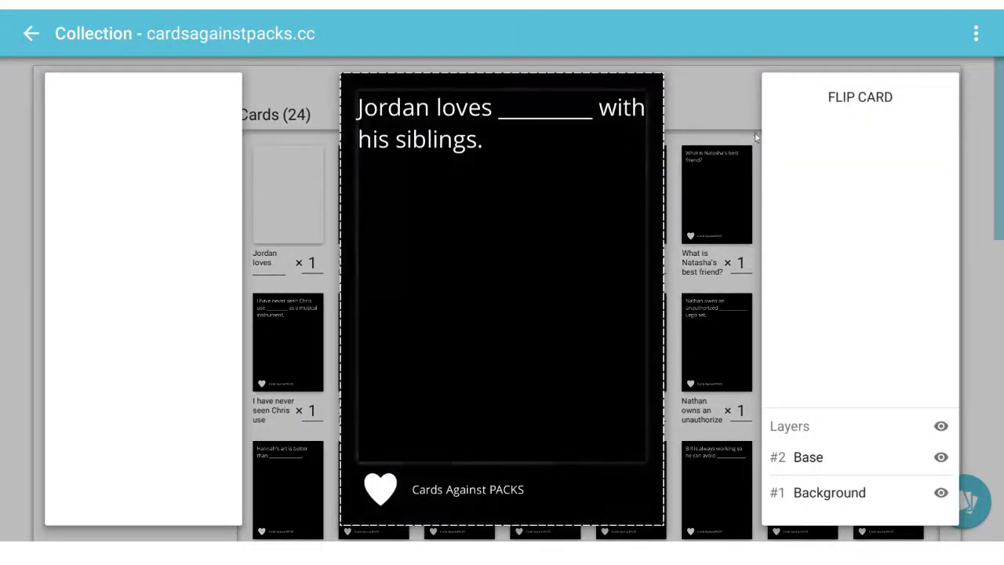
pyautogui.click(879, 96)
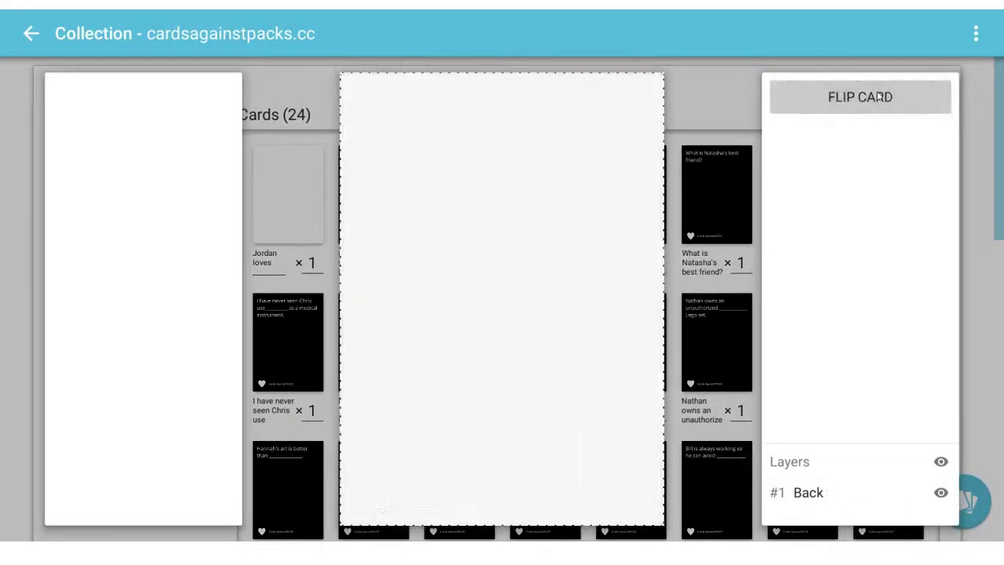
pyautogui.click(879, 97)
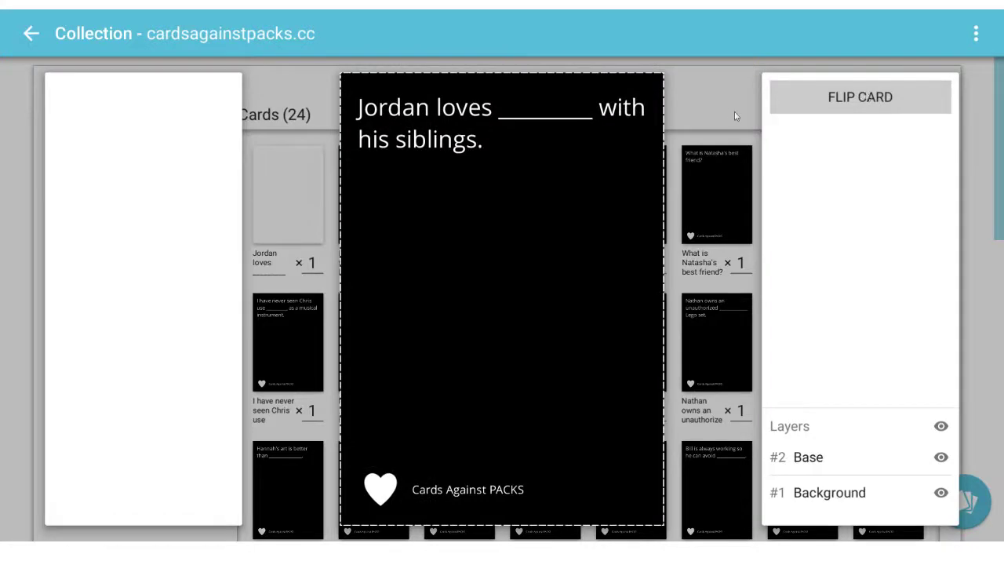
pyautogui.click(716, 114)
# - Open the print output for the Black Cards set and preview the card backs on the first page
pyautogui.click(928, 85)
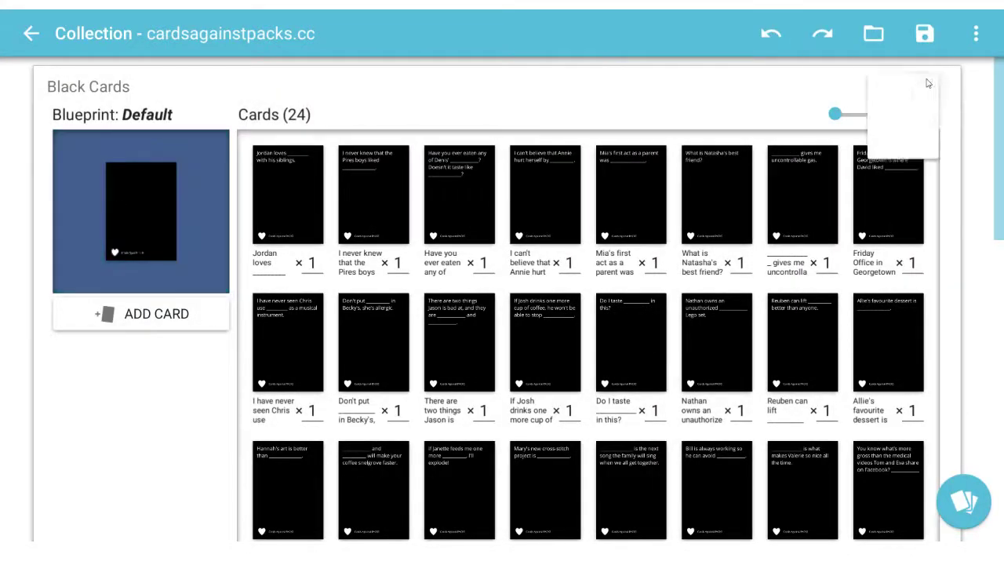
pyautogui.click(863, 165)
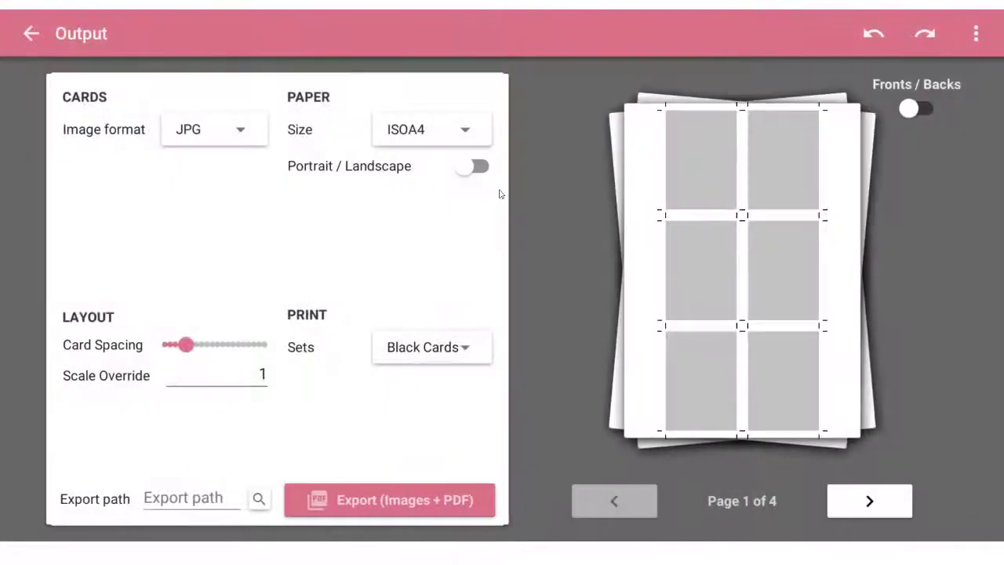
pyautogui.click(917, 112)
pyautogui.click(918, 112)
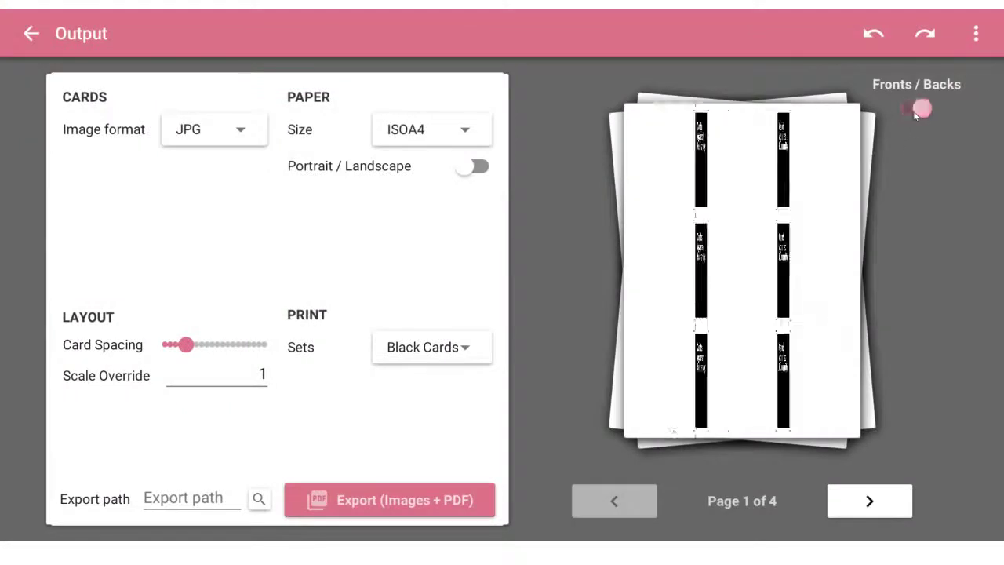
# - Page through the output preview to page 4 and compare its card fronts and backs
pyautogui.click(868, 501)
pyautogui.click(868, 500)
pyautogui.click(868, 501)
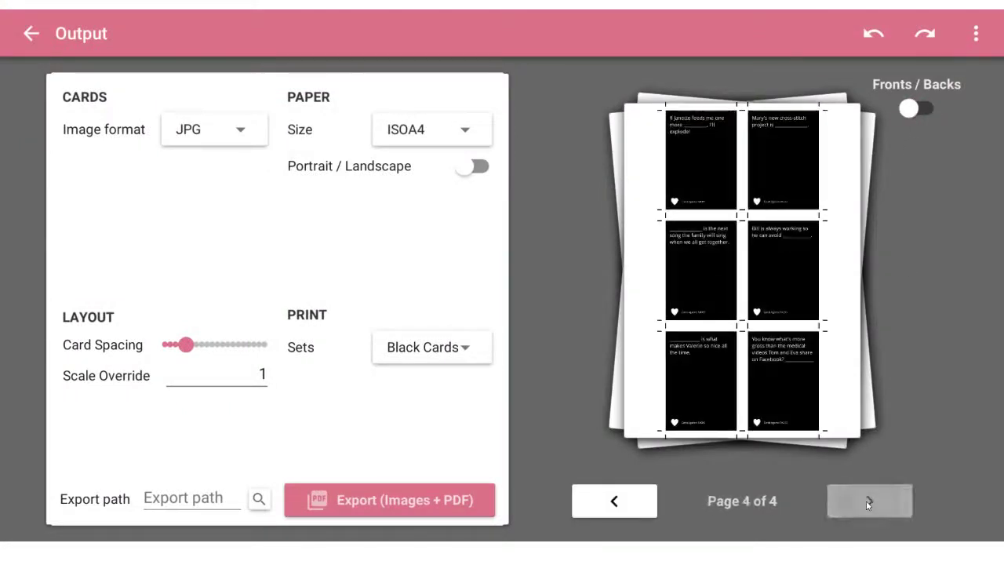
pyautogui.click(917, 109)
pyautogui.click(915, 106)
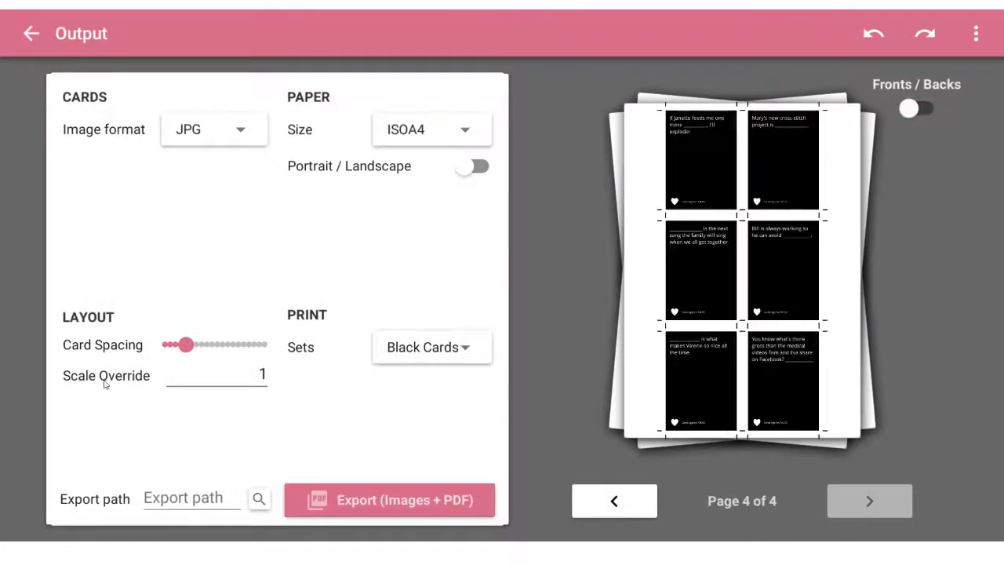
# - Reduce the card spacing slightly and set the card image format to PNG
pyautogui.moveTo(184, 346); pyautogui.dragTo(174, 350)
pyautogui.click(236, 141)
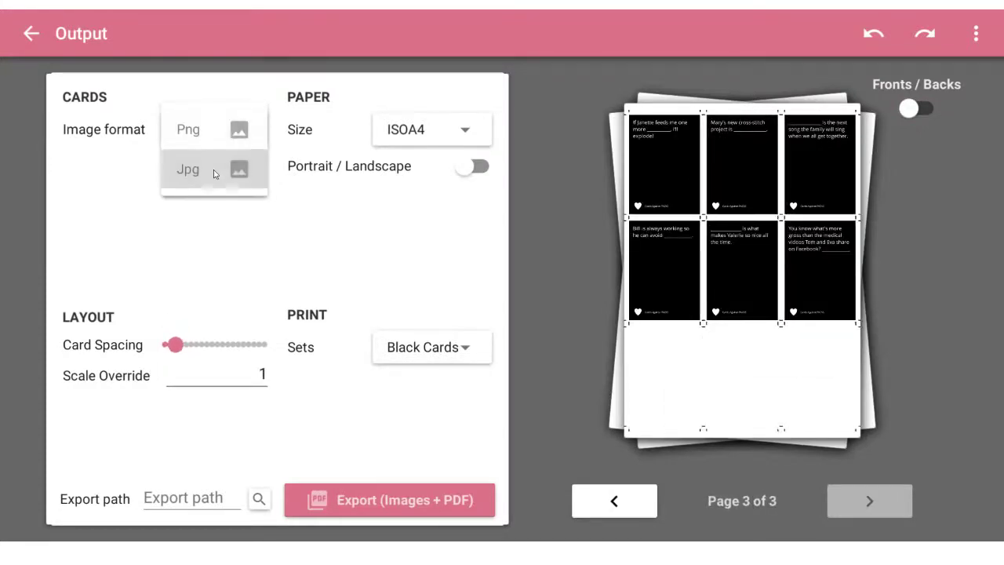
pyautogui.click(211, 167)
pyautogui.click(190, 137)
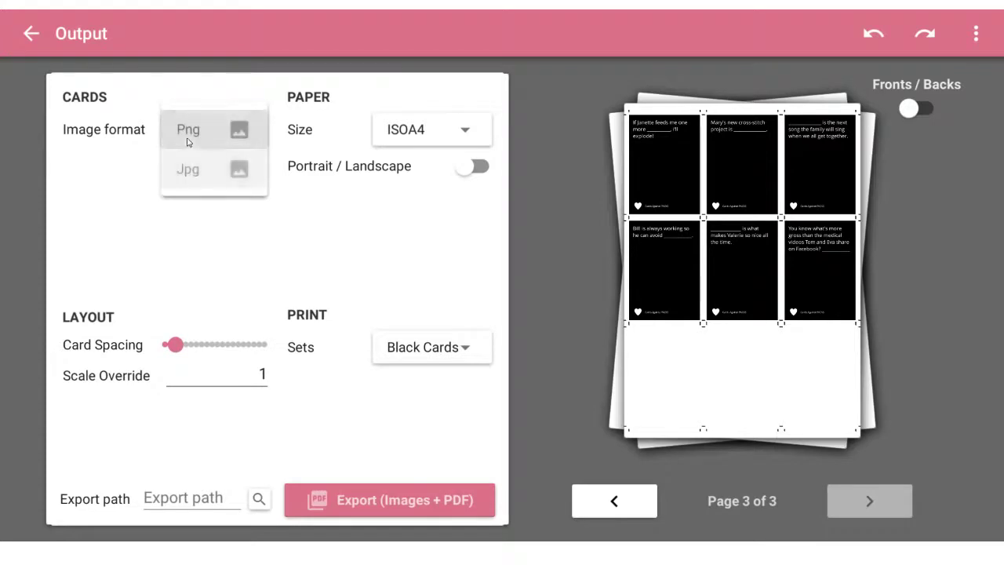
pyautogui.click(191, 133)
# - Set the ISOA4 paper to landscape and include all card sets in the print output
pyautogui.click(473, 167)
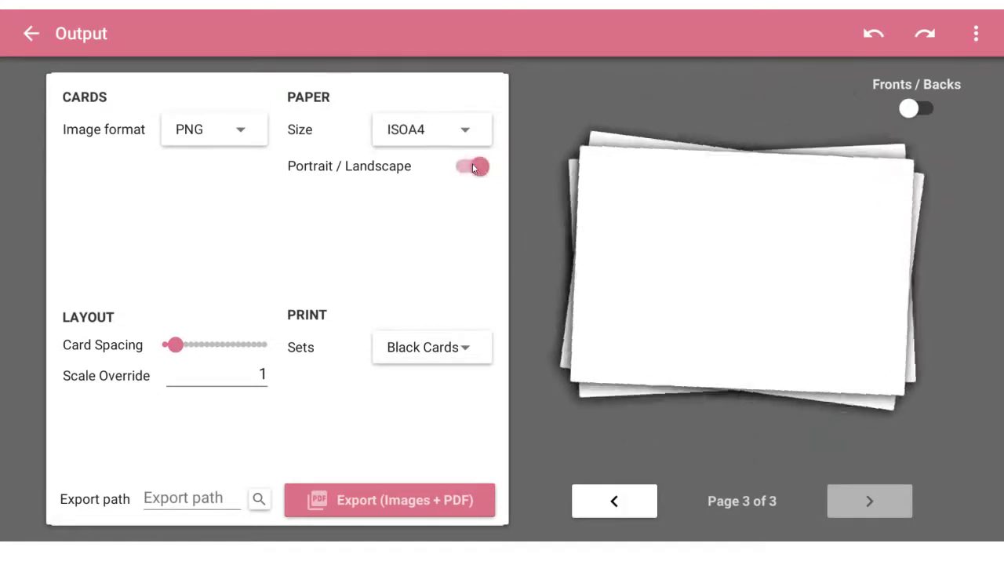
pyautogui.click(416, 354)
pyautogui.click(394, 347)
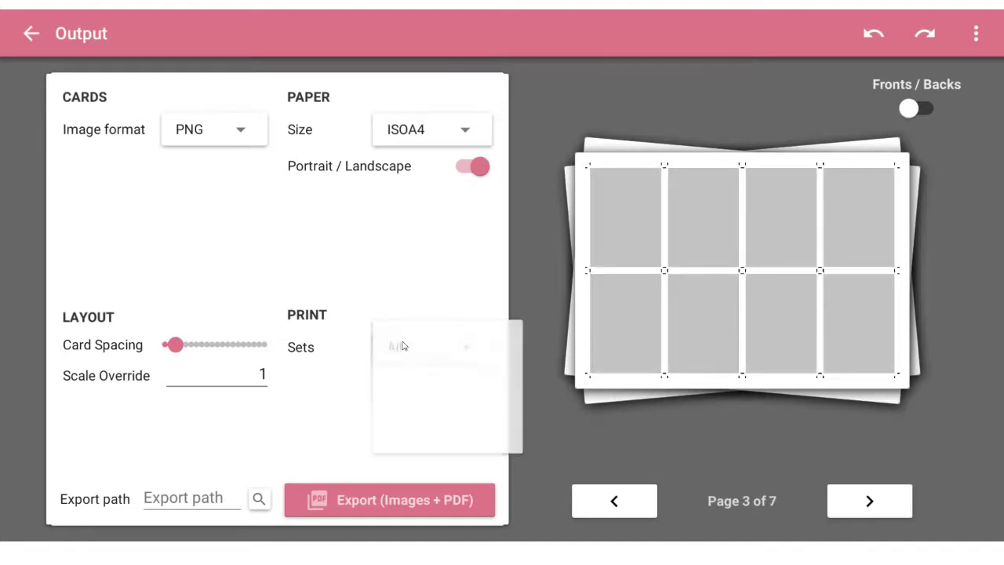
# - Set the layout's scale override to 0.5
pyautogui.click(266, 377)
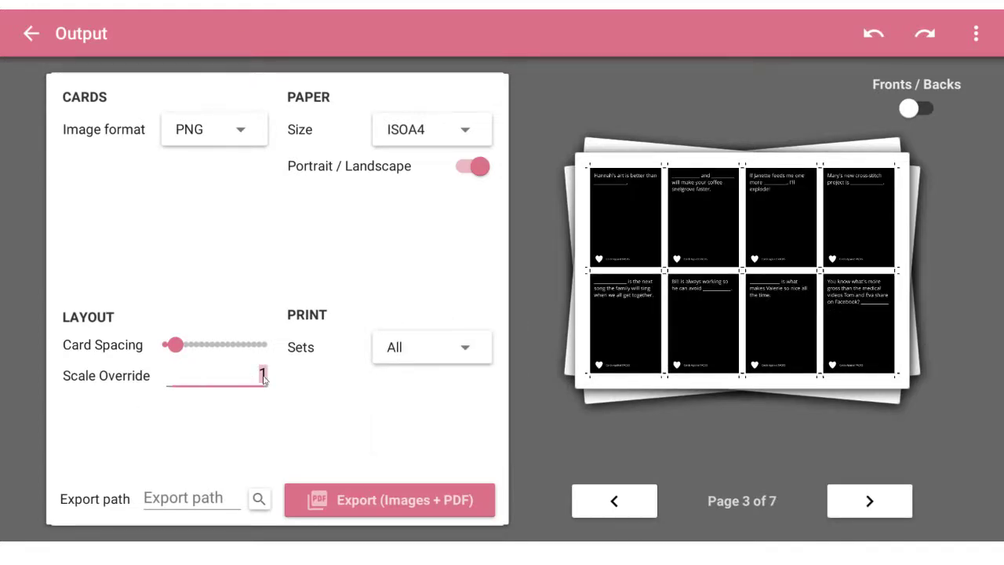
pyautogui.press('BackSpace')
pyautogui.write('0.5')
pyautogui.press('Return')
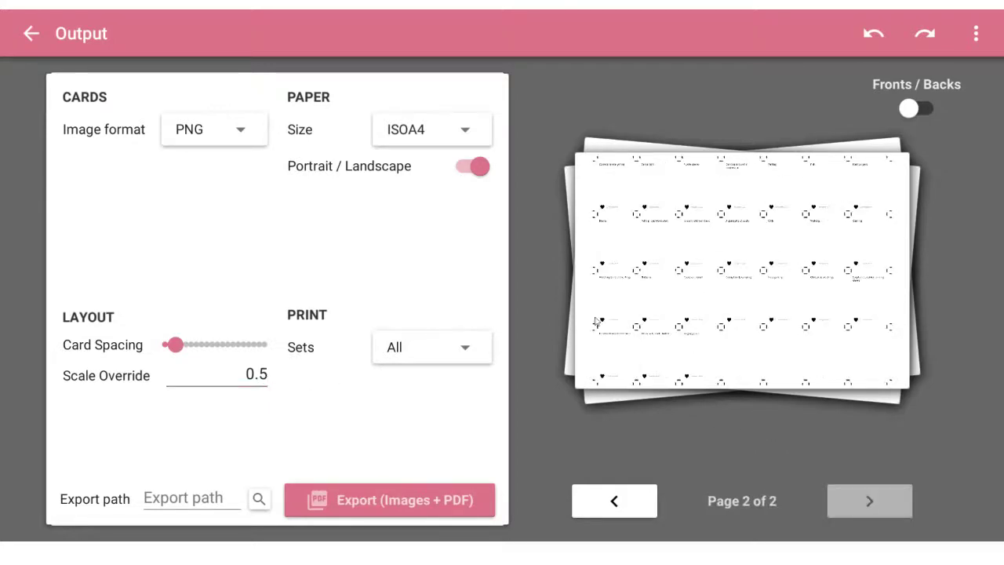
# - Set the layout's scale override to 2
pyautogui.click(262, 376)
pyautogui.moveTo(258, 376); pyautogui.dragTo(263, 378)
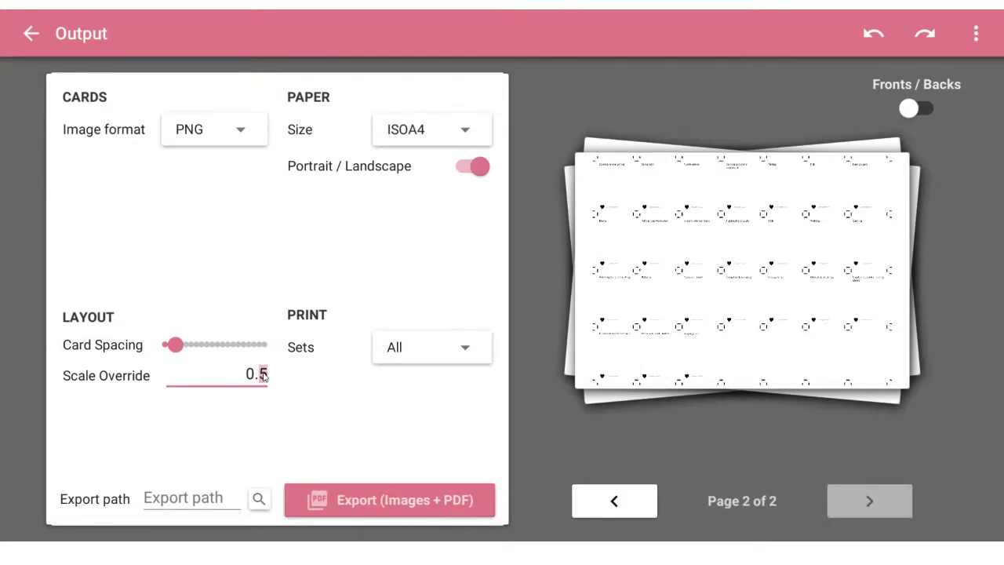
pyautogui.press('BackSpace')
pyautogui.press('BackSpace')
pyautogui.write('2')
pyautogui.press('Left')
pyautogui.press('BackSpace')
pyautogui.press('Return')
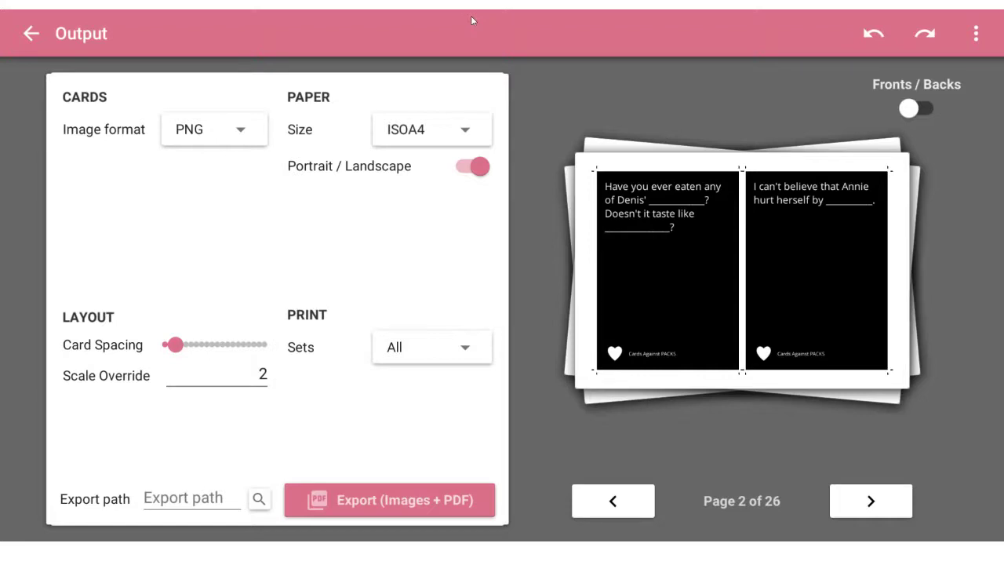
# - Leave the output view, close the collection and show the program's credits on the start screen
pyautogui.click(976, 33)
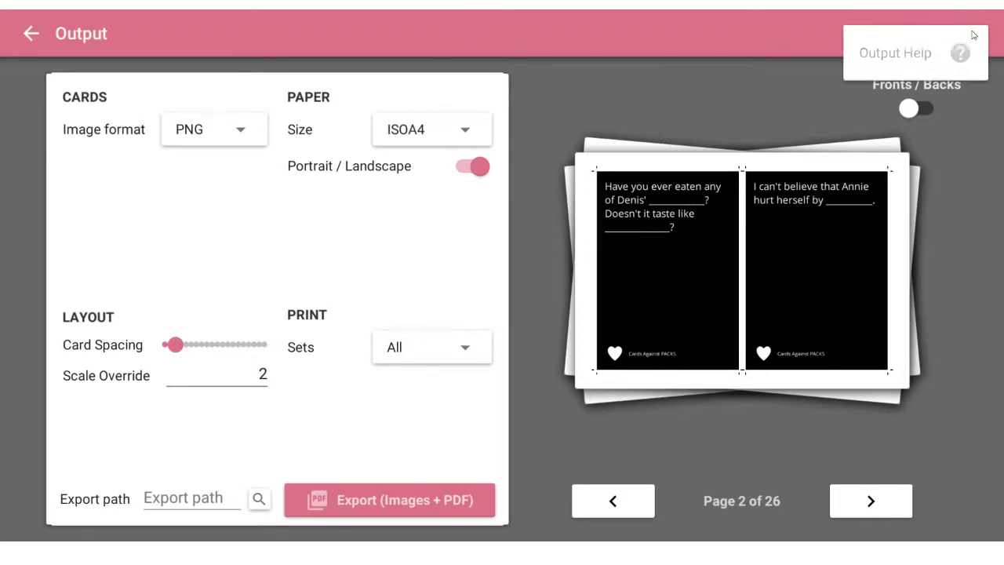
pyautogui.click(21, 76)
pyautogui.click(27, 42)
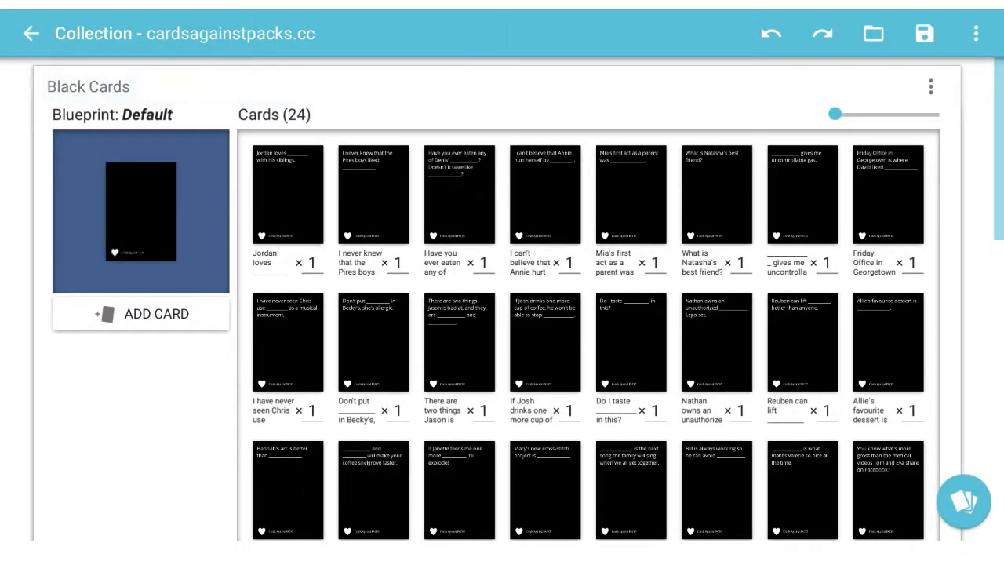
pyautogui.click(27, 35)
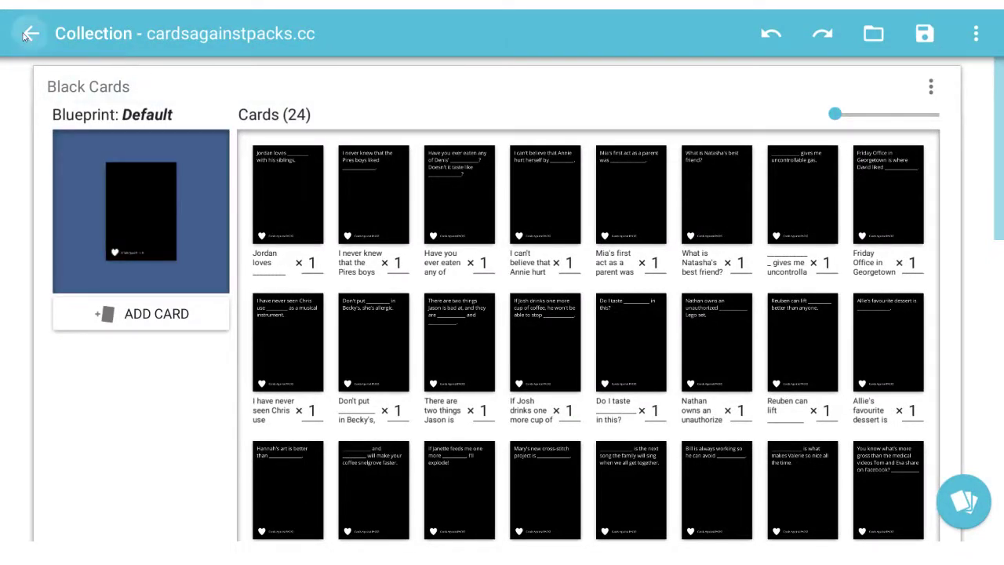
pyautogui.moveTo(59, 511)
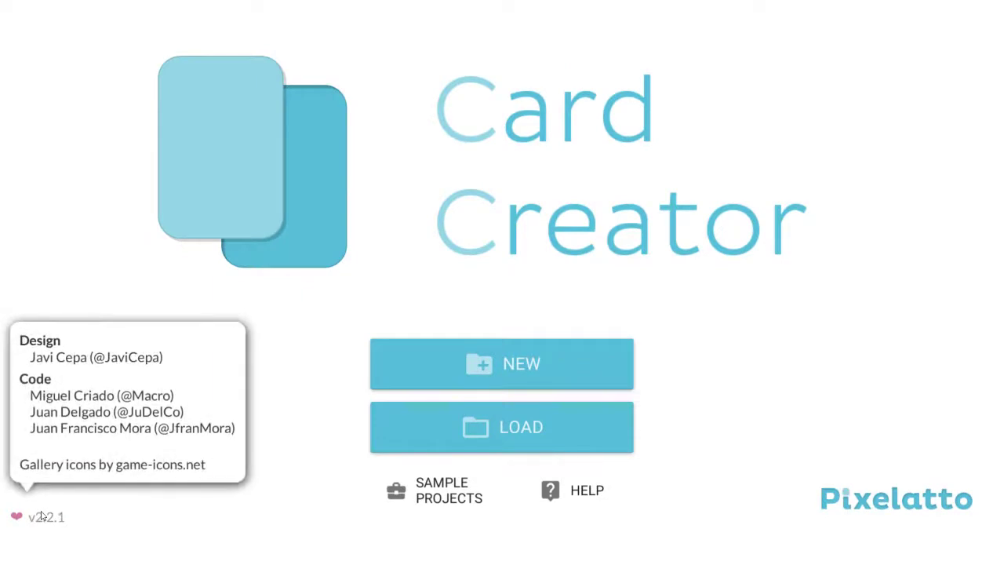